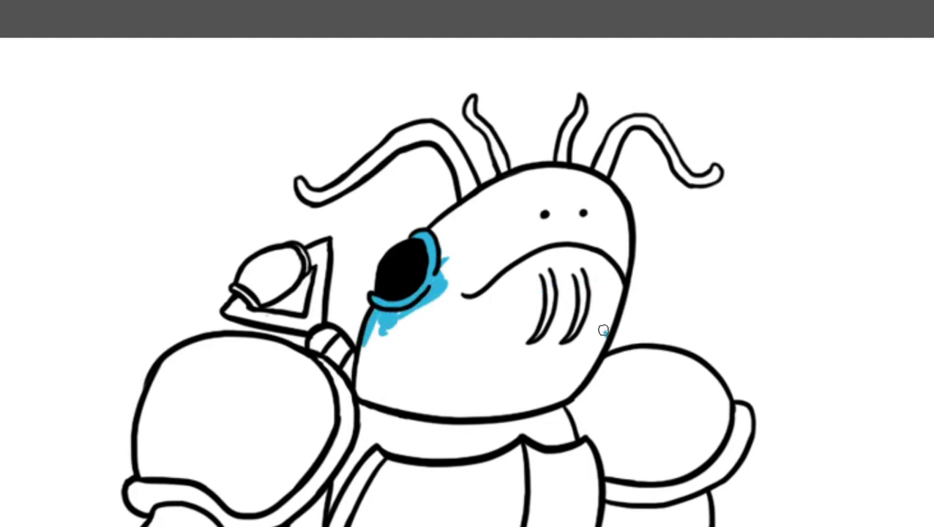
Paint the shark knight's face and antennae light blue.
{"action": "mouse_move", "coordinate": [517, 313]}
{"action": "left_mouse_down"}
{"action": "mouse_move", "coordinate": [397, 334]}
{"action": "mouse_move", "coordinate": [419, 363]}
{"action": "left_mouse_up"}
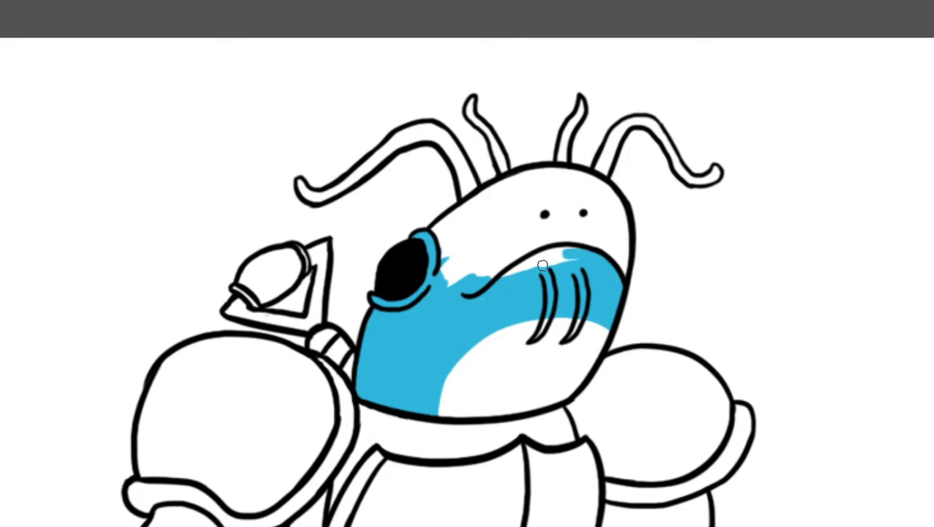
{"action": "mouse_move", "coordinate": [542, 266]}
{"action": "left_mouse_down"}
{"action": "mouse_move", "coordinate": [586, 213]}
{"action": "mouse_move", "coordinate": [564, 213]}
{"action": "left_mouse_up"}
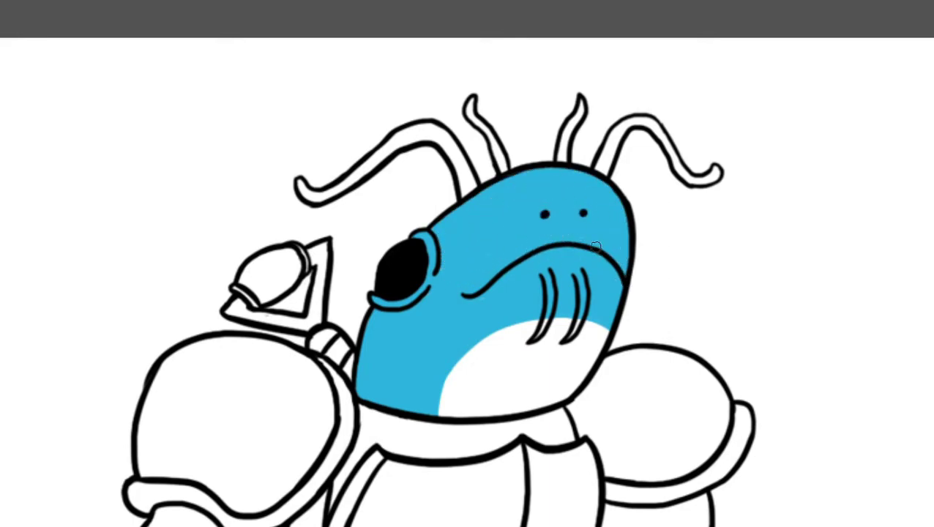
{"action": "scroll", "coordinate": [563, 315], "scroll_direction": "up", "scroll_amount": 3}
{"action": "scroll", "coordinate": [599, 265], "scroll_direction": "down", "scroll_amount": 2}
{"action": "left_click_drag", "start_coordinate": [455, 271], "coordinate": [227, 300]}
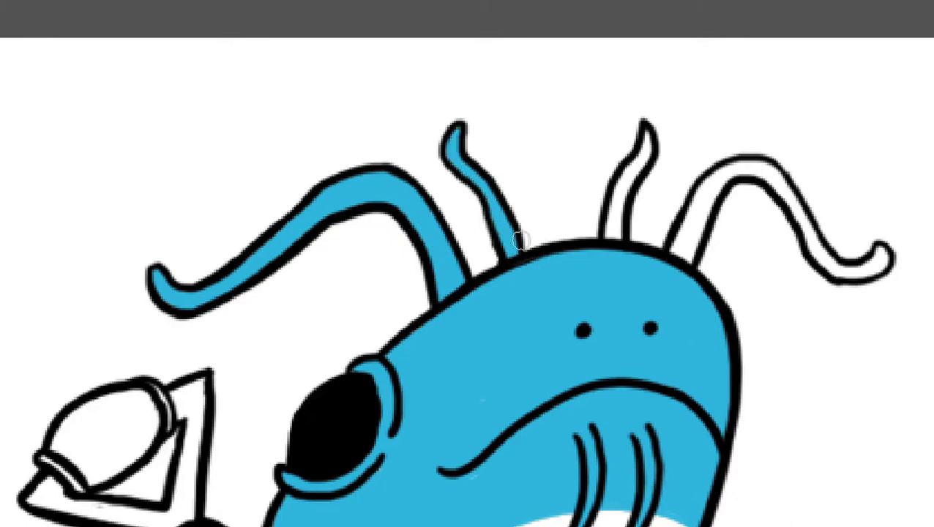
{"action": "left_click_drag", "start_coordinate": [641, 185], "coordinate": [619, 209]}
Fill both shoulder pads light blue and begin the chest plate.
{"action": "scroll", "coordinate": [648, 307], "scroll_direction": "right", "scroll_amount": 5}
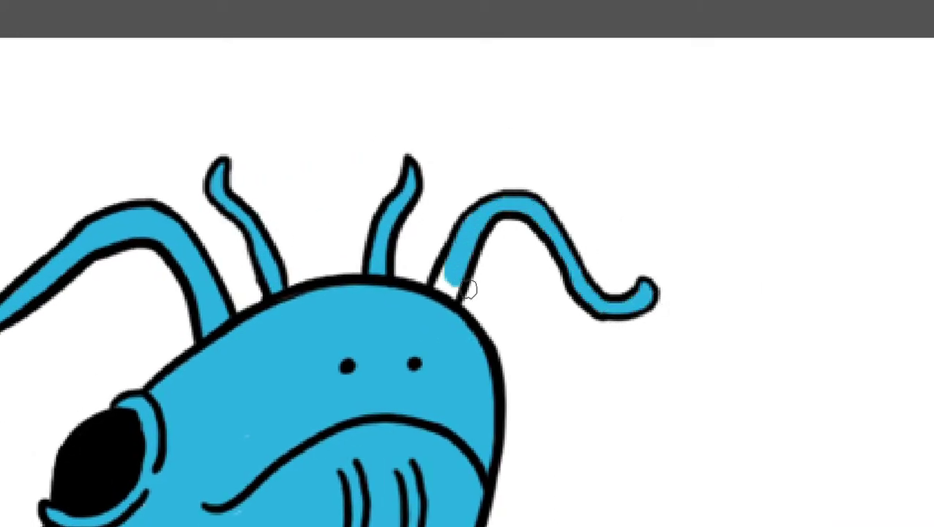
{"action": "scroll", "coordinate": [469, 289], "scroll_direction": "down", "scroll_amount": 5}
{"action": "scroll", "coordinate": [439, 330], "scroll_direction": "down", "scroll_amount": 3}
{"action": "scroll", "coordinate": [410, 344], "scroll_direction": "up", "scroll_amount": 3}
{"action": "left_click_drag", "start_coordinate": [401, 322], "coordinate": [386, 366]}
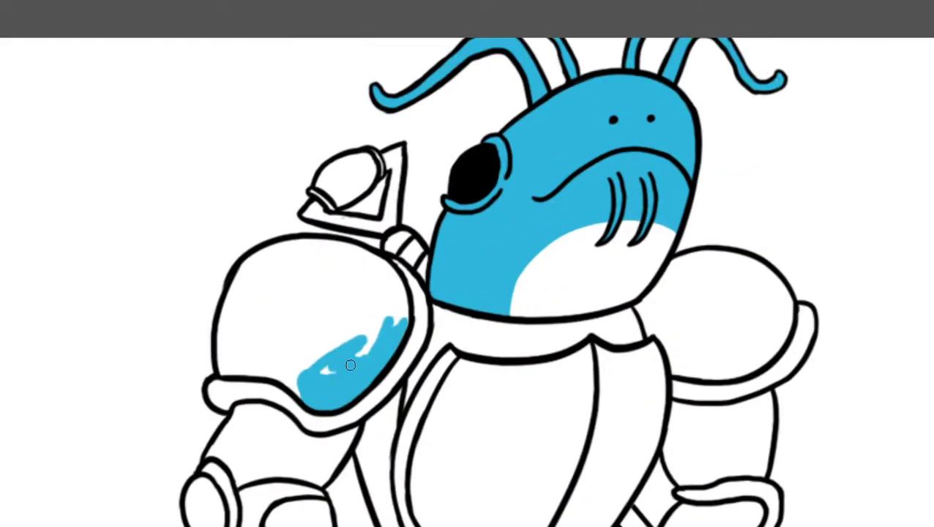
{"action": "mouse_move", "coordinate": [367, 256]}
{"action": "left_mouse_down"}
{"action": "mouse_move", "coordinate": [229, 377]}
{"action": "mouse_move", "coordinate": [299, 251]}
{"action": "left_mouse_up"}
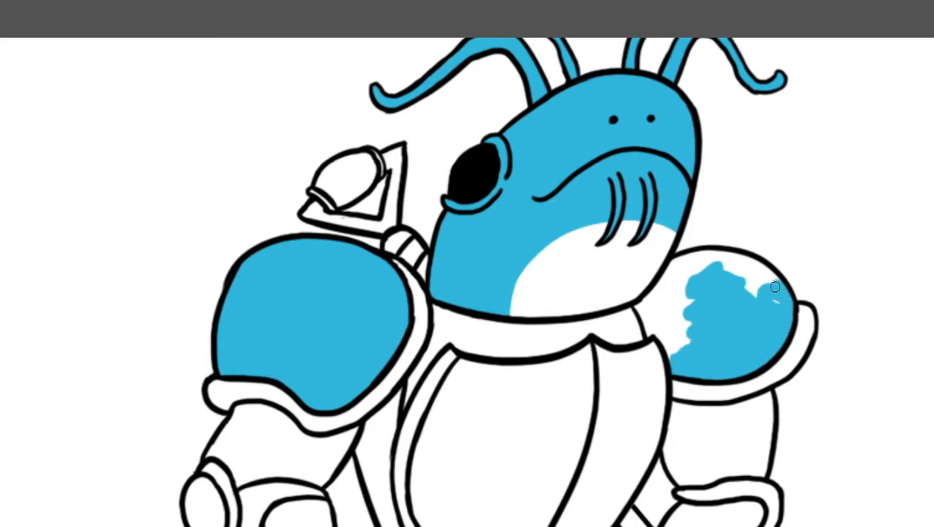
{"action": "left_click_drag", "start_coordinate": [775, 287], "coordinate": [694, 344]}
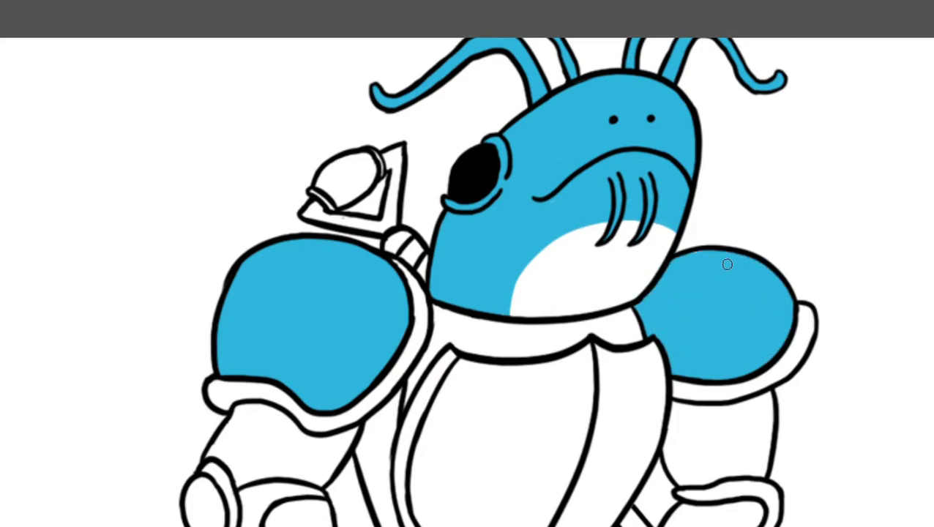
{"action": "scroll", "coordinate": [727, 264], "scroll_direction": "down", "scroll_amount": 3}
{"action": "scroll", "coordinate": [446, 273], "scroll_direction": "up", "scroll_amount": 2}
{"action": "left_click_drag", "start_coordinate": [472, 260], "coordinate": [447, 273]}
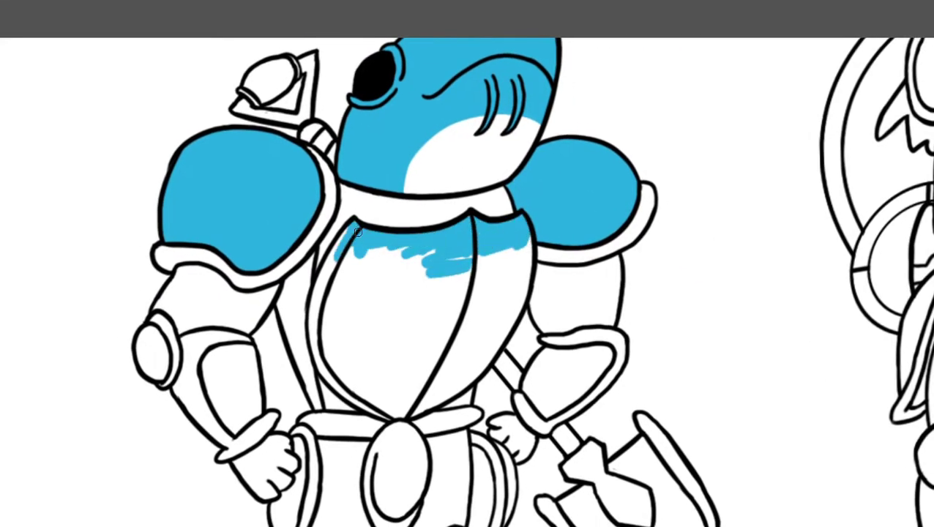
Fill the whole chest plate with light blue.
{"action": "mouse_move", "coordinate": [358, 231]}
{"action": "left_mouse_down"}
{"action": "mouse_move", "coordinate": [404, 267]}
{"action": "mouse_move", "coordinate": [388, 234]}
{"action": "mouse_move", "coordinate": [613, 432]}
{"action": "mouse_move", "coordinate": [559, 361]}
{"action": "mouse_move", "coordinate": [567, 410]}
{"action": "mouse_move", "coordinate": [724, 293]}
{"action": "left_mouse_up"}
{"action": "scroll", "coordinate": [388, 234], "scroll_direction": "up", "scroll_amount": 3}
{"action": "scroll", "coordinate": [638, 376], "scroll_direction": "down", "scroll_amount": 3}
{"action": "mouse_move", "coordinate": [578, 270]}
{"action": "left_mouse_down"}
{"action": "mouse_move", "coordinate": [461, 330]}
{"action": "mouse_move", "coordinate": [485, 352]}
{"action": "left_mouse_up"}
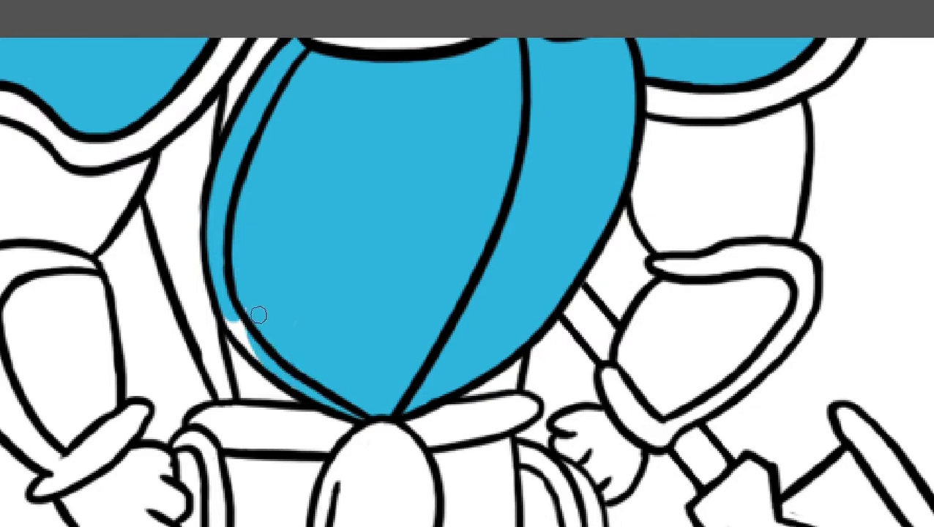
{"action": "mouse_move", "coordinate": [700, 272]}
{"action": "left_mouse_down"}
{"action": "mouse_move", "coordinate": [747, 263]}
{"action": "mouse_move", "coordinate": [786, 329]}
{"action": "mouse_move", "coordinate": [664, 436]}
{"action": "mouse_move", "coordinate": [736, 396]}
{"action": "left_mouse_up"}
Paint the forearm guards and cuffs light blue.
{"action": "scroll", "coordinate": [721, 344], "scroll_direction": "left", "scroll_amount": 5}
{"action": "mouse_move", "coordinate": [370, 388]}
{"action": "left_mouse_down"}
{"action": "mouse_move", "coordinate": [403, 432]}
{"action": "mouse_move", "coordinate": [315, 307]}
{"action": "mouse_move", "coordinate": [241, 263]}
{"action": "mouse_move", "coordinate": [316, 401]}
{"action": "mouse_move", "coordinate": [344, 293]}
{"action": "mouse_move", "coordinate": [366, 366]}
{"action": "mouse_move", "coordinate": [359, 410]}
{"action": "left_mouse_up"}
{"action": "scroll", "coordinate": [358, 410], "scroll_direction": "down", "scroll_amount": 5}
{"action": "scroll", "coordinate": [392, 338], "scroll_direction": "up", "scroll_amount": 5}
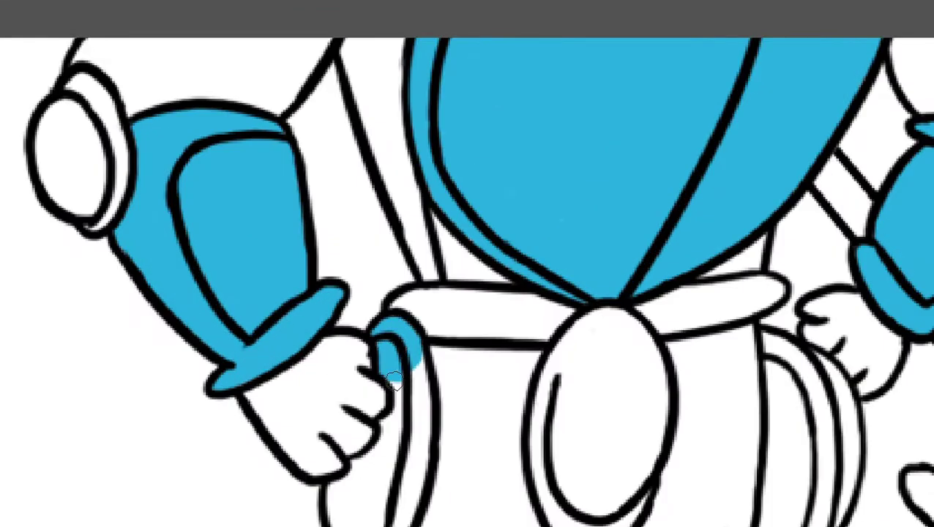
{"action": "left_click_drag", "start_coordinate": [394, 379], "coordinate": [410, 417]}
{"action": "scroll", "coordinate": [410, 417], "scroll_direction": "down", "scroll_amount": 3}
{"action": "left_click_drag", "start_coordinate": [410, 278], "coordinate": [396, 439]}
{"action": "scroll", "coordinate": [482, 334], "scroll_direction": "right", "scroll_amount": 2}
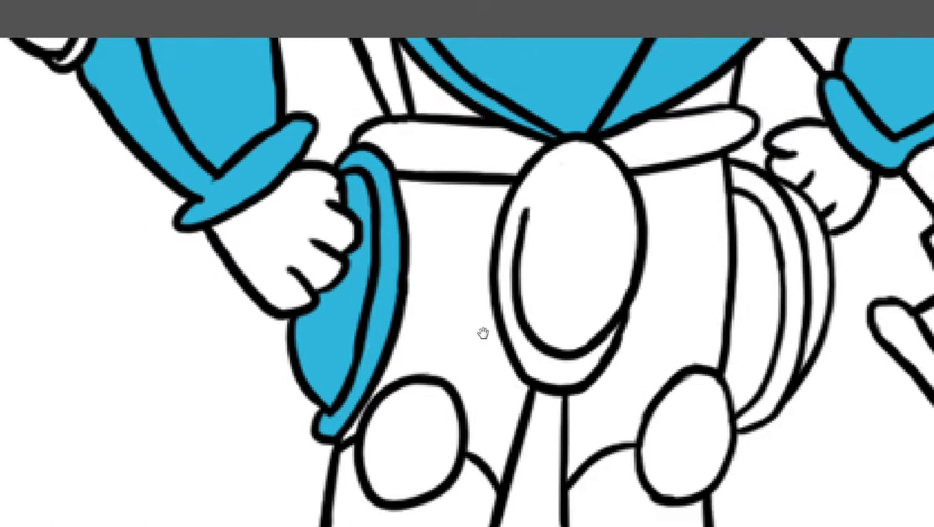
{"action": "scroll", "coordinate": [435, 223], "scroll_direction": "right", "scroll_amount": 4}
Paint the belly oval, curved hip plate and boot tip light blue.
{"action": "mouse_move", "coordinate": [410, 242]}
{"action": "left_mouse_down"}
{"action": "mouse_move", "coordinate": [434, 223]}
{"action": "mouse_move", "coordinate": [439, 366]}
{"action": "mouse_move", "coordinate": [370, 284]}
{"action": "left_mouse_up"}
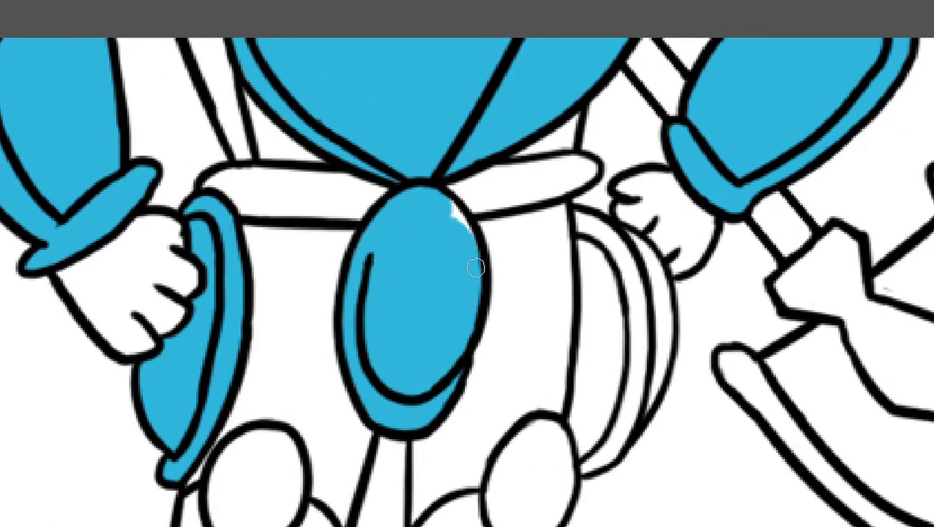
{"action": "left_click_drag", "start_coordinate": [475, 268], "coordinate": [457, 216]}
{"action": "left_click_drag", "start_coordinate": [644, 355], "coordinate": [590, 234]}
{"action": "left_click_drag", "start_coordinate": [668, 334], "coordinate": [605, 354]}
{"action": "scroll", "coordinate": [605, 355], "scroll_direction": "down", "scroll_amount": 3}
{"action": "scroll", "coordinate": [605, 355], "scroll_direction": "left", "scroll_amount": 3}
{"action": "left_click_drag", "start_coordinate": [498, 454], "coordinate": [480, 481]}
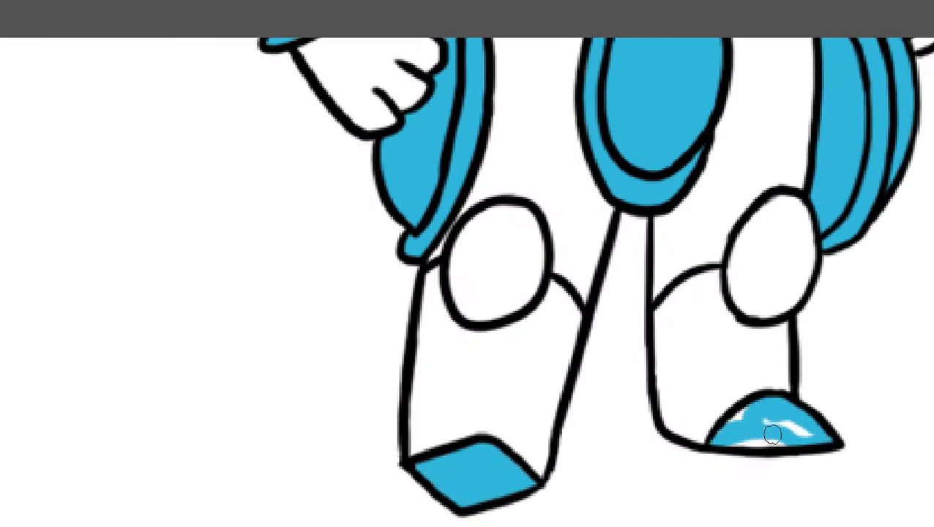
{"action": "scroll", "coordinate": [776, 437], "scroll_direction": "down", "scroll_amount": 5}
Paint yellow trim along the left shoulder pad's rim.
{"action": "scroll", "coordinate": [513, 366], "scroll_direction": "up", "scroll_amount": 1}
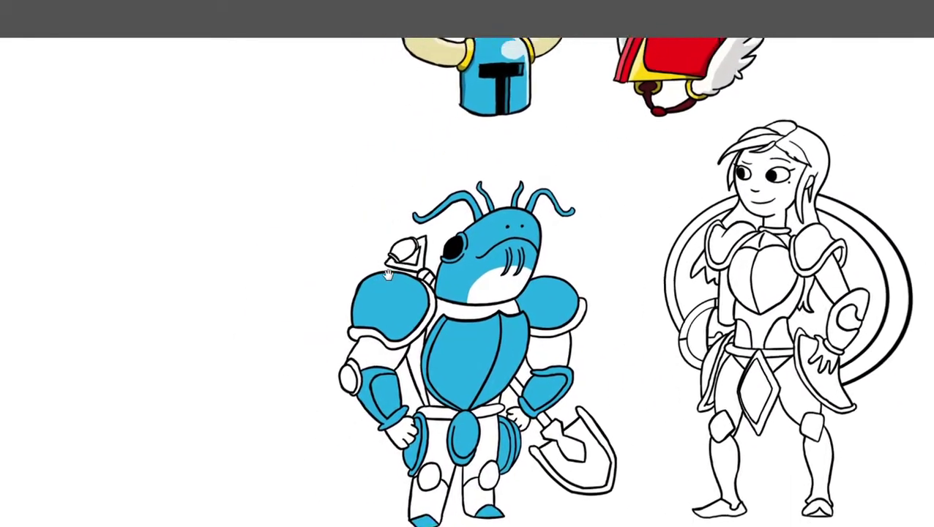
{"action": "scroll", "coordinate": [476, 403], "scroll_direction": "up", "scroll_amount": 3}
{"action": "scroll", "coordinate": [453, 454], "scroll_direction": "up", "scroll_amount": 3}
{"action": "scroll", "coordinate": [452, 455], "scroll_direction": "down", "scroll_amount": 5}
{"action": "scroll", "coordinate": [341, 336], "scroll_direction": "up", "scroll_amount": 2}
{"action": "left_click_drag", "start_coordinate": [430, 328], "coordinate": [342, 336]}
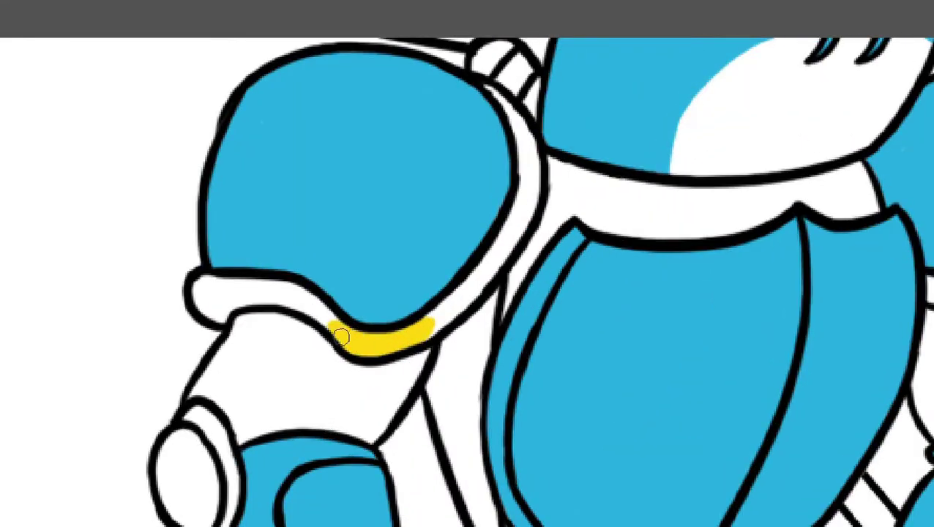
{"action": "left_click_drag", "start_coordinate": [207, 302], "coordinate": [512, 114]}
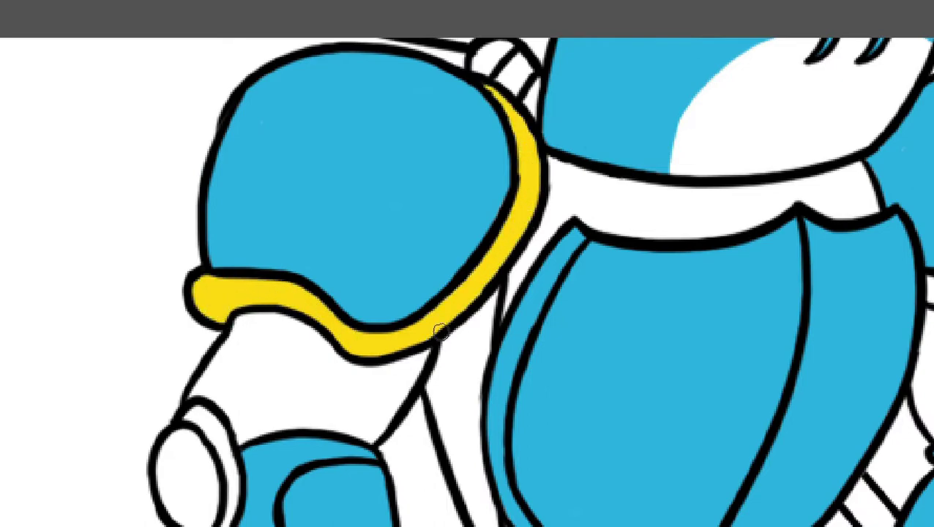
Add yellow trim to the right shoulder rim and start darkening the upper arm.
{"action": "scroll", "coordinate": [439, 331], "scroll_direction": "down", "scroll_amount": 3}
{"action": "scroll", "coordinate": [776, 307], "scroll_direction": "up", "scroll_amount": 5}
{"action": "mouse_move", "coordinate": [595, 355]}
{"action": "left_mouse_down"}
{"action": "mouse_move", "coordinate": [437, 348]}
{"action": "mouse_move", "coordinate": [667, 271]}
{"action": "left_mouse_up"}
{"action": "scroll", "coordinate": [667, 271], "scroll_direction": "down", "scroll_amount": 5}
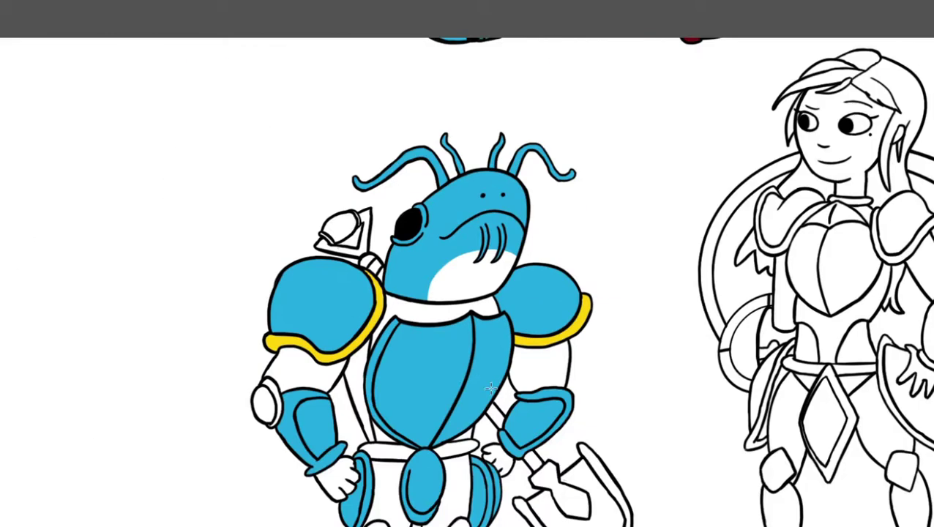
{"action": "left_click_drag", "start_coordinate": [213, 484], "coordinate": [121, 432]}
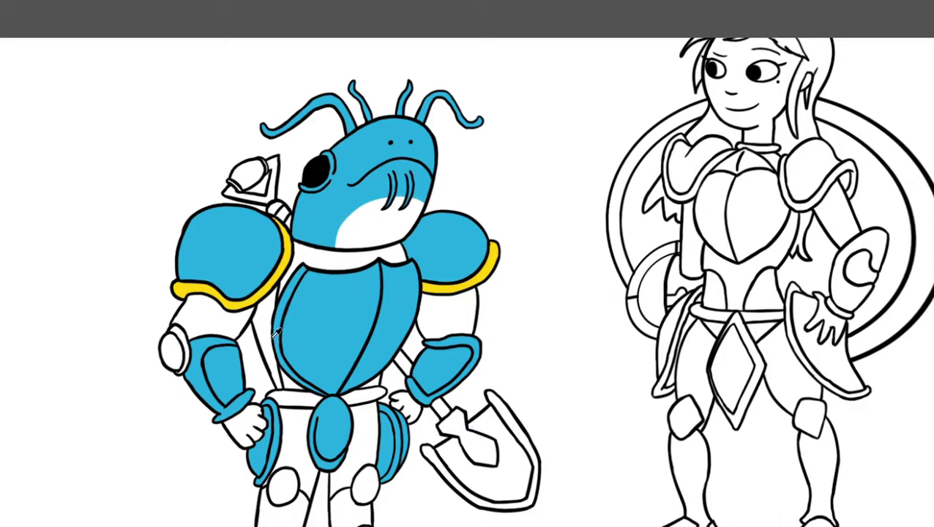
{"action": "scroll", "coordinate": [216, 301], "scroll_direction": "up", "scroll_amount": 4}
{"action": "left_click_drag", "start_coordinate": [198, 315], "coordinate": [241, 330]}
Undo the stray grey stroke and paint both upper arms dark navy.
{"action": "key", "text": "ctrl+z"}
{"action": "left_click_drag", "start_coordinate": [194, 300], "coordinate": [253, 337]}
{"action": "scroll", "coordinate": [252, 327], "scroll_direction": "up", "scroll_amount": 4}
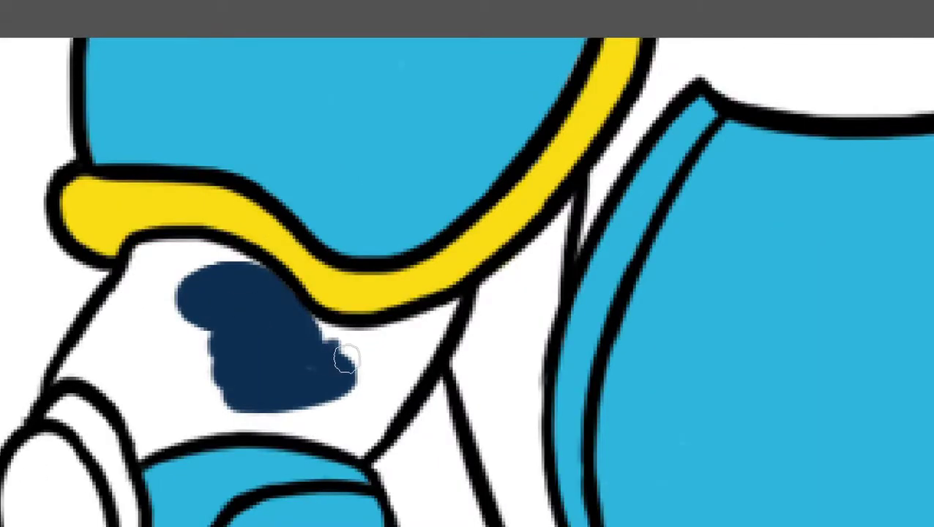
{"action": "mouse_move", "coordinate": [344, 365]}
{"action": "left_mouse_down"}
{"action": "mouse_move", "coordinate": [354, 354]}
{"action": "mouse_move", "coordinate": [380, 458]}
{"action": "mouse_move", "coordinate": [175, 452]}
{"action": "mouse_move", "coordinate": [100, 363]}
{"action": "left_mouse_up"}
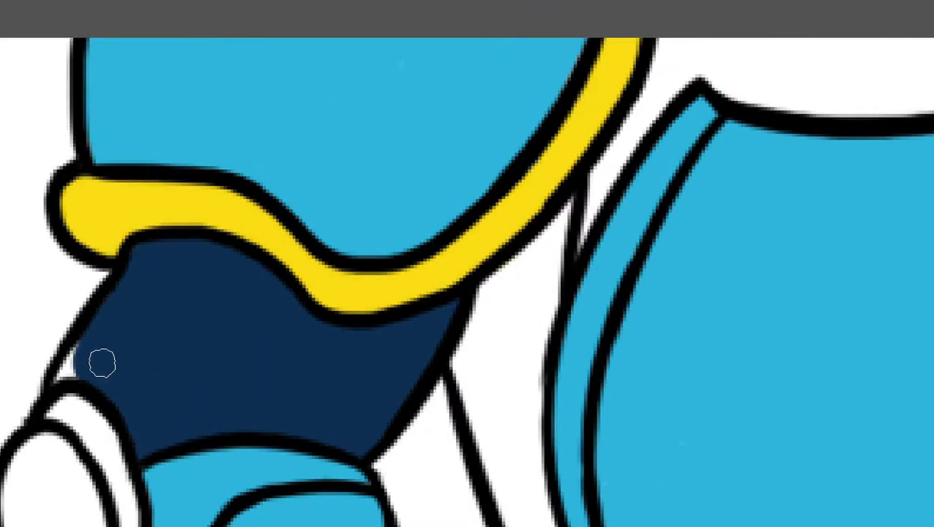
{"action": "mouse_move", "coordinate": [432, 241]}
{"action": "left_mouse_down"}
{"action": "mouse_move", "coordinate": [313, 243]}
{"action": "mouse_move", "coordinate": [542, 354]}
{"action": "mouse_move", "coordinate": [329, 440]}
{"action": "mouse_move", "coordinate": [418, 403]}
{"action": "mouse_move", "coordinate": [298, 367]}
{"action": "mouse_move", "coordinate": [274, 336]}
{"action": "left_mouse_up"}
{"action": "scroll", "coordinate": [275, 337], "scroll_direction": "down", "scroll_amount": 5}
{"action": "scroll", "coordinate": [333, 124], "scroll_direction": "up", "scroll_amount": 3}
Sample the shoulder-trim yellow and paint the belt yellow.
{"action": "left_click", "coordinate": [334, 125], "text": "alt"}
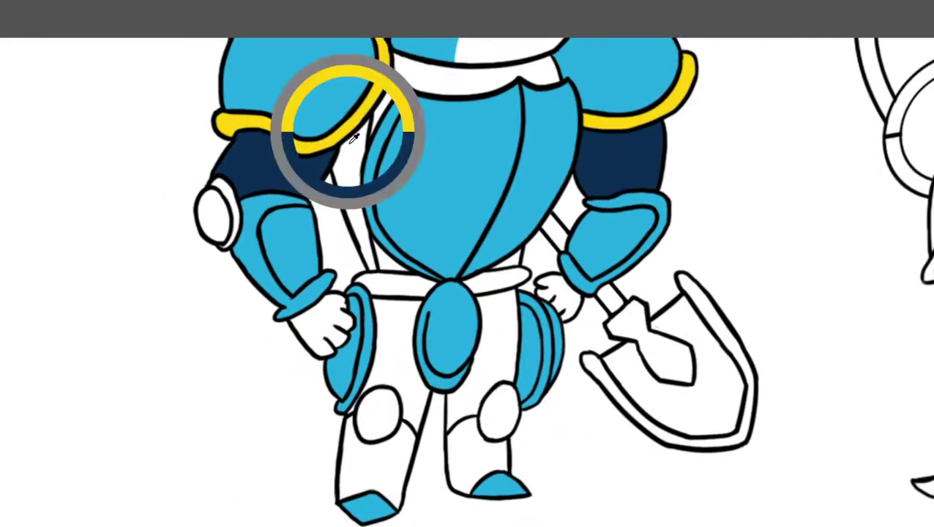
{"action": "left_click_drag", "start_coordinate": [344, 290], "coordinate": [396, 291]}
{"action": "scroll", "coordinate": [397, 292], "scroll_direction": "up", "scroll_amount": 3}
{"action": "mouse_move", "coordinate": [556, 320]}
{"action": "left_mouse_down"}
{"action": "mouse_move", "coordinate": [813, 271]}
{"action": "mouse_move", "coordinate": [659, 313]}
{"action": "left_mouse_up"}
{"action": "scroll", "coordinate": [659, 313], "scroll_direction": "down", "scroll_amount": 3}
Sample navy from the upper arm and paint both gloves navy.
{"action": "left_click", "coordinate": [382, 152], "text": "alt"}
{"action": "scroll", "coordinate": [454, 352], "scroll_direction": "up", "scroll_amount": 3}
{"action": "mouse_move", "coordinate": [462, 359]}
{"action": "left_mouse_down"}
{"action": "mouse_move", "coordinate": [500, 338]}
{"action": "mouse_move", "coordinate": [534, 381]}
{"action": "mouse_move", "coordinate": [455, 448]}
{"action": "mouse_move", "coordinate": [403, 380]}
{"action": "left_mouse_up"}
{"action": "scroll", "coordinate": [402, 381], "scroll_direction": "down", "scroll_amount": 3}
{"action": "scroll", "coordinate": [644, 322], "scroll_direction": "up", "scroll_amount": 3}
{"action": "left_click_drag", "start_coordinate": [645, 322], "coordinate": [703, 384]}
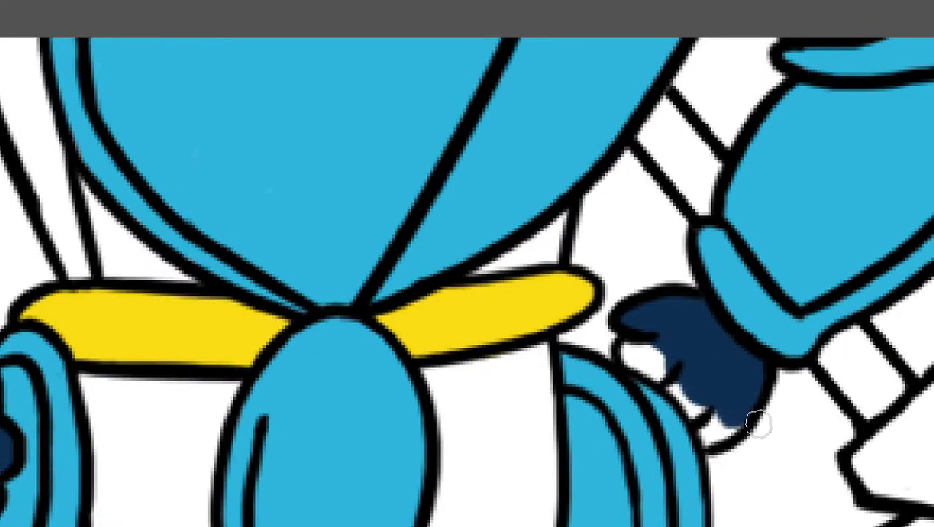
Fill the shoulder strap piece with navy.
{"action": "scroll", "coordinate": [685, 378], "scroll_direction": "down", "scroll_amount": 3}
{"action": "scroll", "coordinate": [468, 308], "scroll_direction": "up", "scroll_amount": 3}
{"action": "scroll", "coordinate": [469, 308], "scroll_direction": "up", "scroll_amount": 1}
{"action": "left_click_drag", "start_coordinate": [447, 292], "coordinate": [520, 341]}
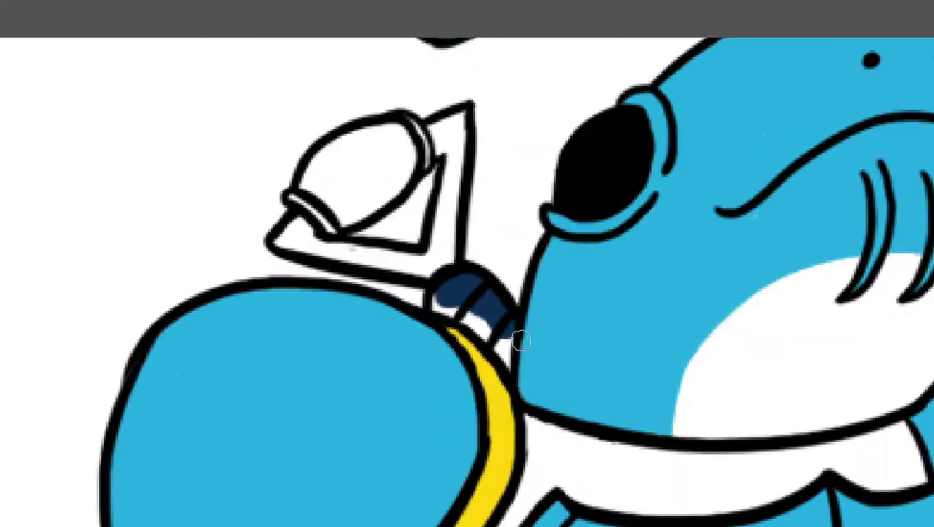
{"action": "mouse_move", "coordinate": [382, 218]}
{"action": "left_mouse_down"}
{"action": "mouse_move", "coordinate": [392, 150]}
{"action": "mouse_move", "coordinate": [306, 209]}
{"action": "left_mouse_up"}
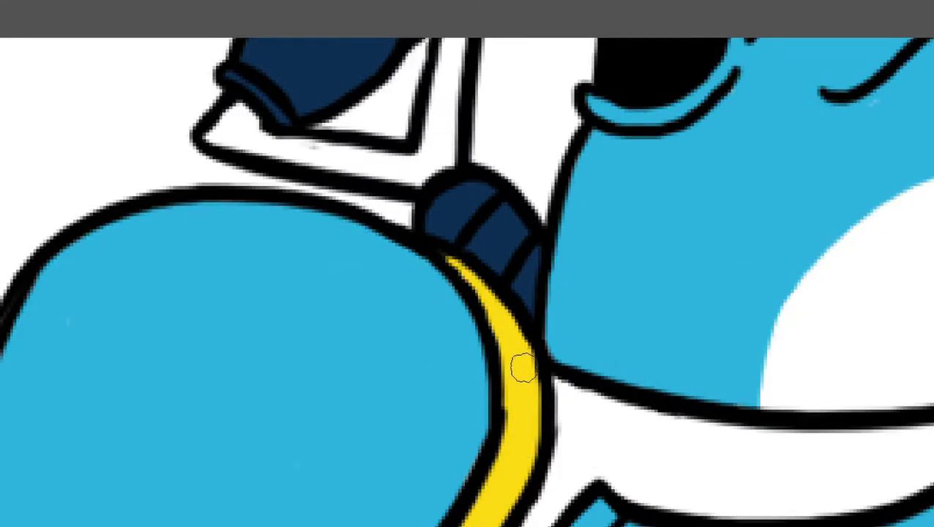
{"action": "scroll", "coordinate": [522, 367], "scroll_direction": "down", "scroll_amount": 3}
Paint navy below the belt and down the left upper leg.
{"action": "left_click_drag", "start_coordinate": [597, 377], "coordinate": [407, 54]}
{"action": "scroll", "coordinate": [355, 317], "scroll_direction": "up", "scroll_amount": 3}
{"action": "left_click_drag", "start_coordinate": [341, 289], "coordinate": [356, 317]}
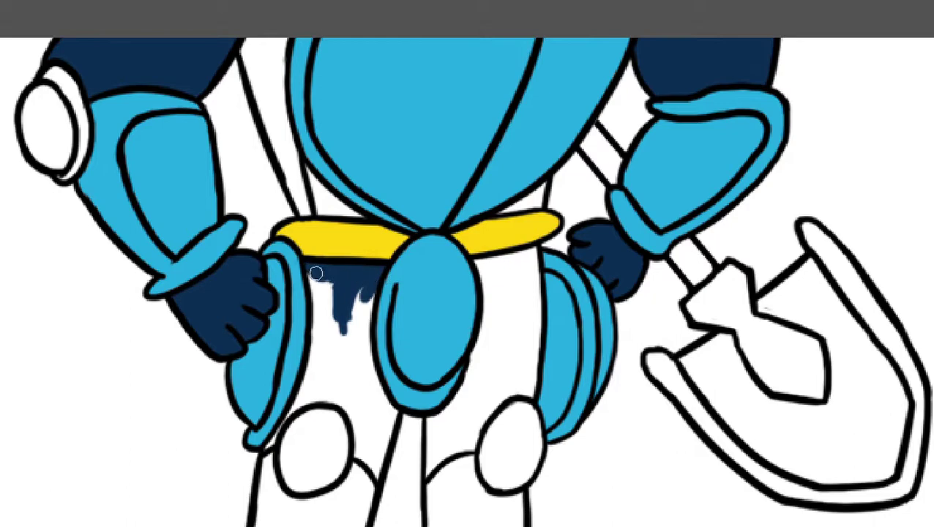
{"action": "left_click_drag", "start_coordinate": [316, 274], "coordinate": [351, 322]}
{"action": "scroll", "coordinate": [333, 377], "scroll_direction": "up", "scroll_amount": 2}
{"action": "left_click_drag", "start_coordinate": [334, 377], "coordinate": [395, 410]}
{"action": "mouse_move", "coordinate": [419, 521]}
{"action": "left_mouse_down"}
{"action": "mouse_move", "coordinate": [451, 319]}
{"action": "mouse_move", "coordinate": [342, 282]}
{"action": "left_mouse_up"}
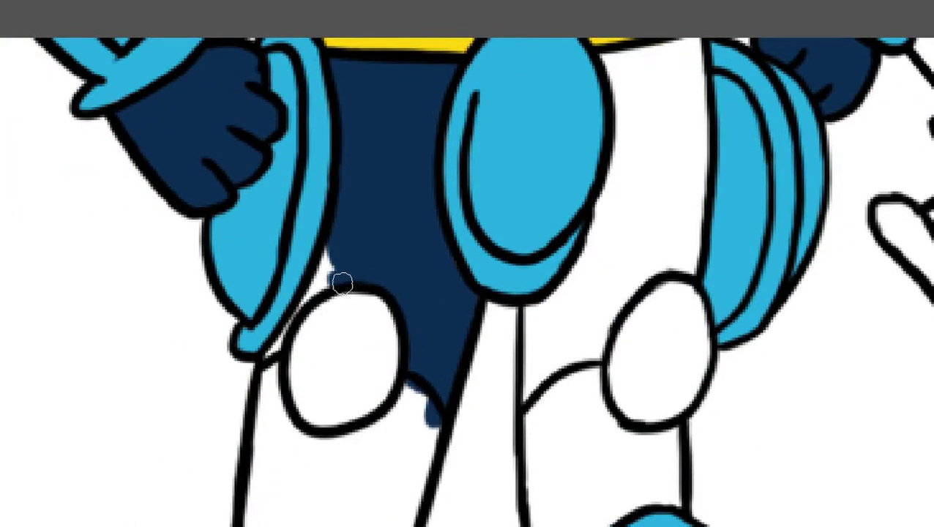
Fill the area beside and above the right leg with navy.
{"action": "scroll", "coordinate": [428, 432], "scroll_direction": "down", "scroll_amount": 3}
{"action": "mouse_move", "coordinate": [281, 382]}
{"action": "left_mouse_down"}
{"action": "mouse_move", "coordinate": [278, 440]}
{"action": "mouse_move", "coordinate": [418, 309]}
{"action": "left_mouse_up"}
{"action": "mouse_move", "coordinate": [322, 293]}
{"action": "left_mouse_down"}
{"action": "mouse_move", "coordinate": [453, 342]}
{"action": "mouse_move", "coordinate": [309, 323]}
{"action": "mouse_move", "coordinate": [284, 385]}
{"action": "left_mouse_up"}
{"action": "scroll", "coordinate": [442, 229], "scroll_direction": "up", "scroll_amount": 5}
{"action": "left_click_drag", "start_coordinate": [462, 124], "coordinate": [454, 208]}
{"action": "mouse_move", "coordinate": [417, 183]}
{"action": "left_mouse_down"}
{"action": "mouse_move", "coordinate": [500, 192]}
{"action": "mouse_move", "coordinate": [434, 354]}
{"action": "mouse_move", "coordinate": [355, 418]}
{"action": "left_mouse_up"}
{"action": "scroll", "coordinate": [354, 417], "scroll_direction": "down", "scroll_amount": 3}
{"action": "mouse_move", "coordinate": [351, 351]}
{"action": "left_mouse_down"}
{"action": "mouse_move", "coordinate": [410, 344]}
{"action": "mouse_move", "coordinate": [454, 399]}
{"action": "mouse_move", "coordinate": [380, 395]}
{"action": "left_mouse_up"}
{"action": "scroll", "coordinate": [376, 325], "scroll_direction": "down", "scroll_amount": 5}
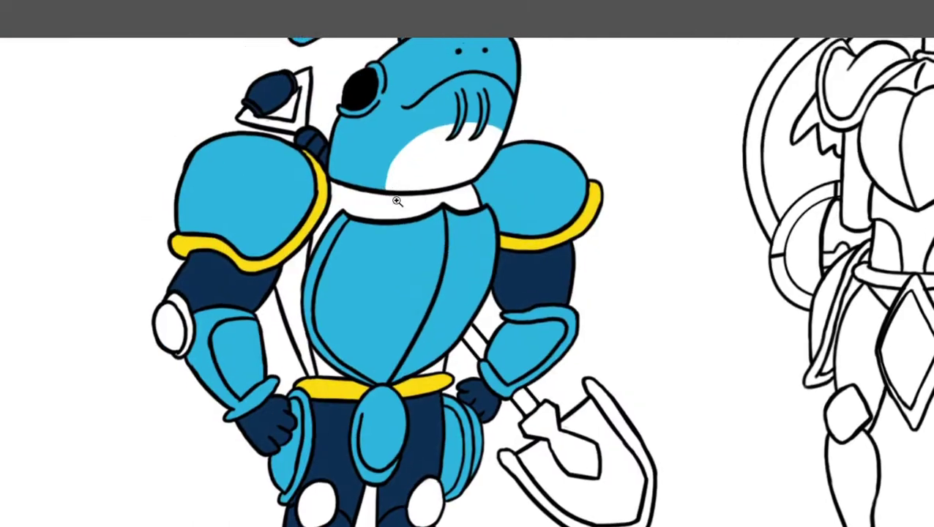
Paint the elbow pad and both knee pads grey-blue, undoing a stray stroke.
{"action": "scroll", "coordinate": [250, 314], "scroll_direction": "up", "scroll_amount": 5}
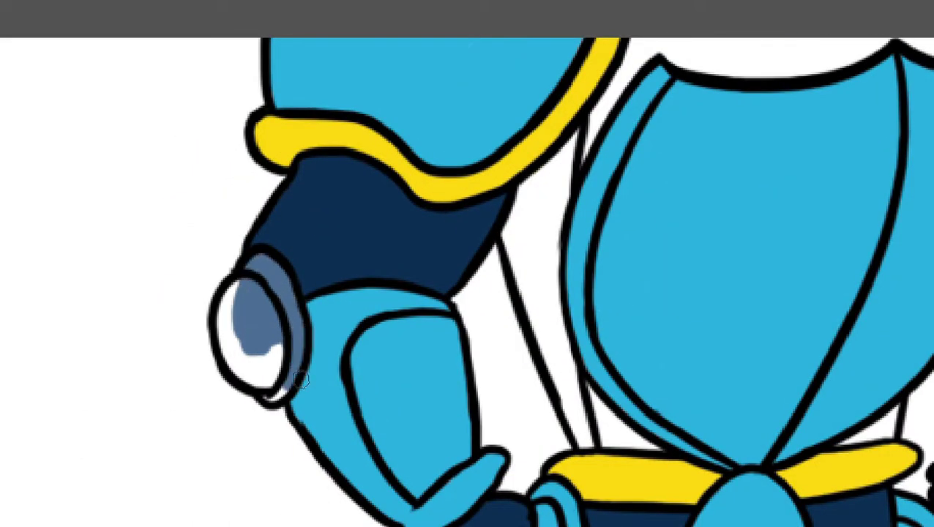
{"action": "left_click_drag", "start_coordinate": [256, 321], "coordinate": [227, 297]}
{"action": "scroll", "coordinate": [227, 296], "scroll_direction": "down", "scroll_amount": 5}
{"action": "scroll", "coordinate": [325, 382], "scroll_direction": "up", "scroll_amount": 5}
{"action": "left_click_drag", "start_coordinate": [325, 382], "coordinate": [364, 402]}
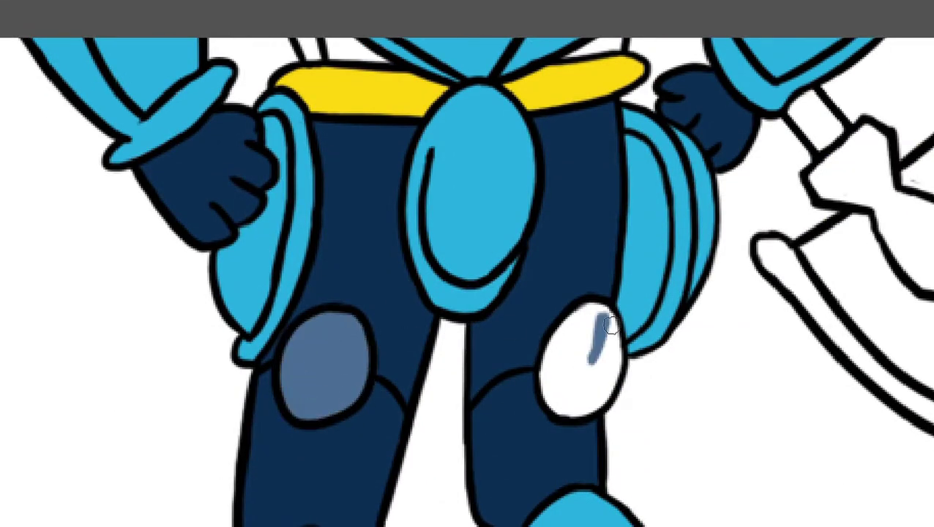
{"action": "left_click_drag", "start_coordinate": [611, 326], "coordinate": [571, 403]}
{"action": "key", "text": "ctrl+z"}
Shade the collar band and lower torso sides grey-blue.
{"action": "scroll", "coordinate": [571, 402], "scroll_direction": "down", "scroll_amount": 5}
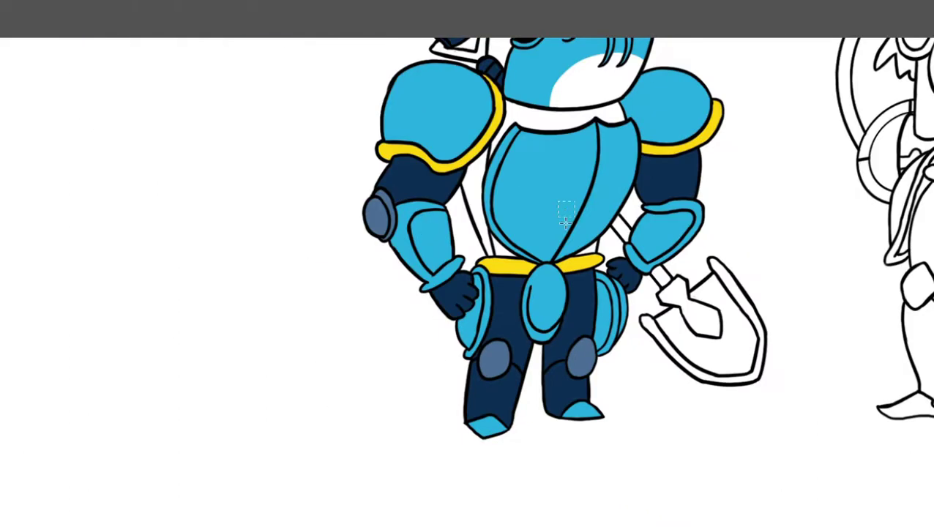
{"action": "scroll", "coordinate": [352, 243], "scroll_direction": "up", "scroll_amount": 3}
{"action": "scroll", "coordinate": [352, 243], "scroll_direction": "up", "scroll_amount": 3}
{"action": "left_click_drag", "start_coordinate": [249, 209], "coordinate": [634, 228]}
{"action": "left_click_drag", "start_coordinate": [352, 243], "coordinate": [680, 277]}
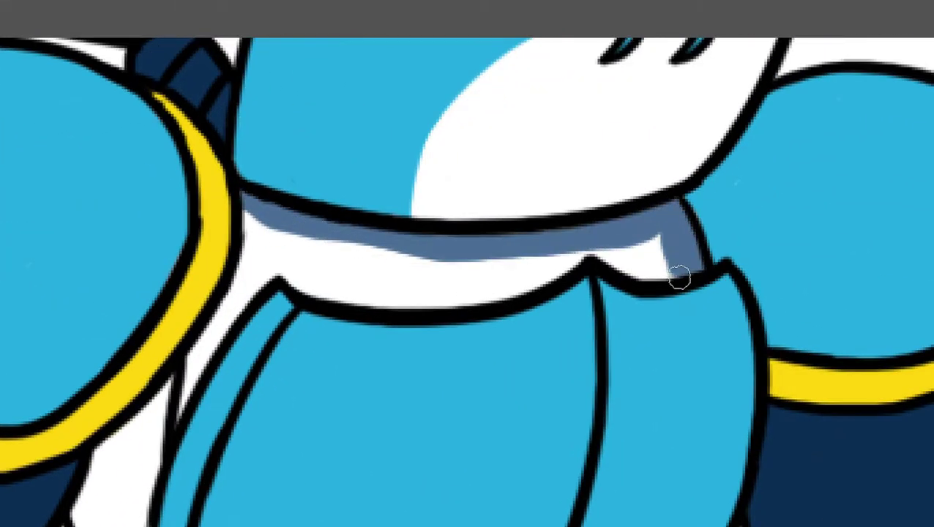
{"action": "left_click_drag", "start_coordinate": [618, 258], "coordinate": [235, 342]}
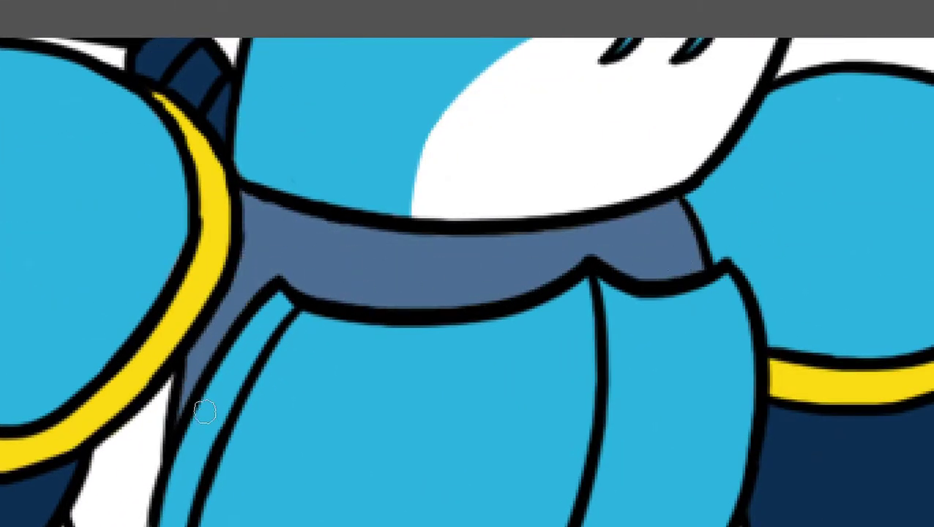
{"action": "scroll", "coordinate": [204, 413], "scroll_direction": "down", "scroll_amount": 3}
{"action": "scroll", "coordinate": [266, 439], "scroll_direction": "up", "scroll_amount": 3}
{"action": "left_click_drag", "start_coordinate": [265, 440], "coordinate": [386, 481]}
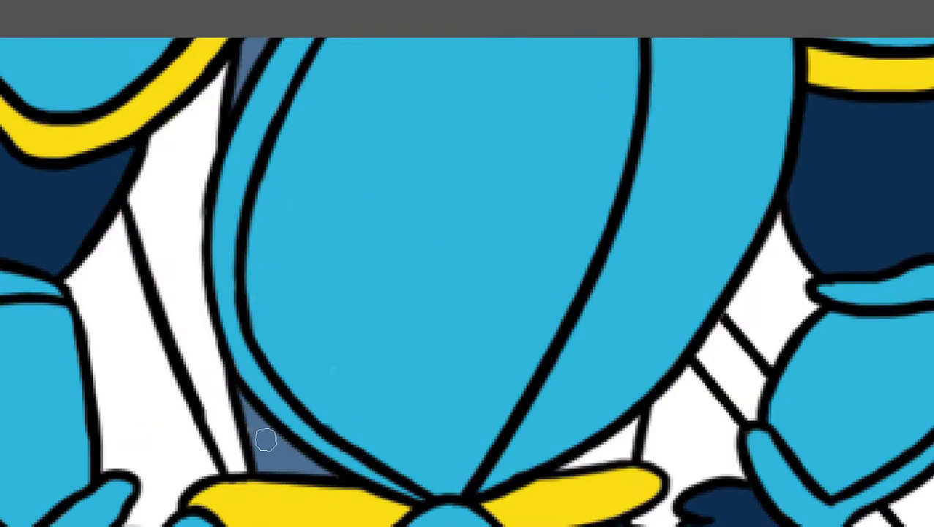
Colour the shovel handle brown.
{"action": "scroll", "coordinate": [634, 466], "scroll_direction": "down", "scroll_amount": 5}
{"action": "scroll", "coordinate": [331, 282], "scroll_direction": "down", "scroll_amount": 3}
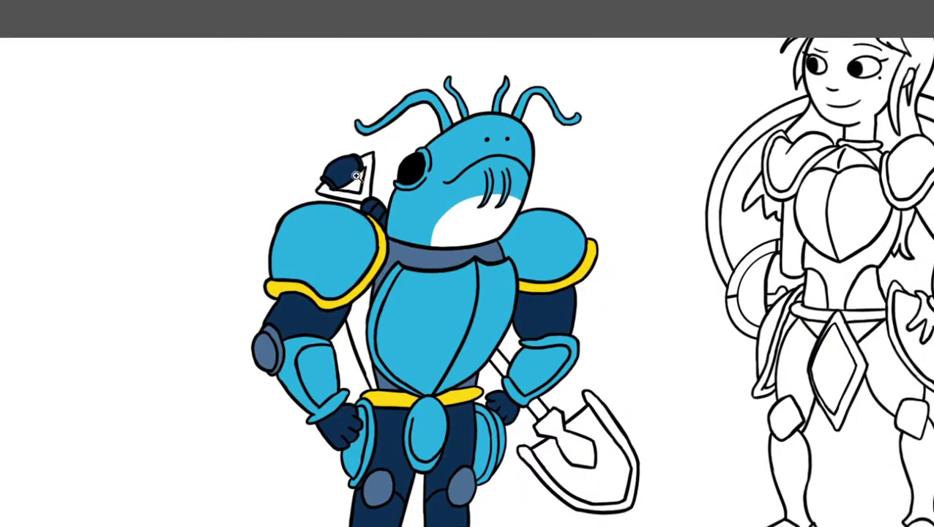
{"action": "scroll", "coordinate": [356, 176], "scroll_direction": "up", "scroll_amount": 4}
{"action": "left_click_drag", "start_coordinate": [425, 170], "coordinate": [435, 218]}
{"action": "left_click_drag", "start_coordinate": [305, 281], "coordinate": [401, 342]}
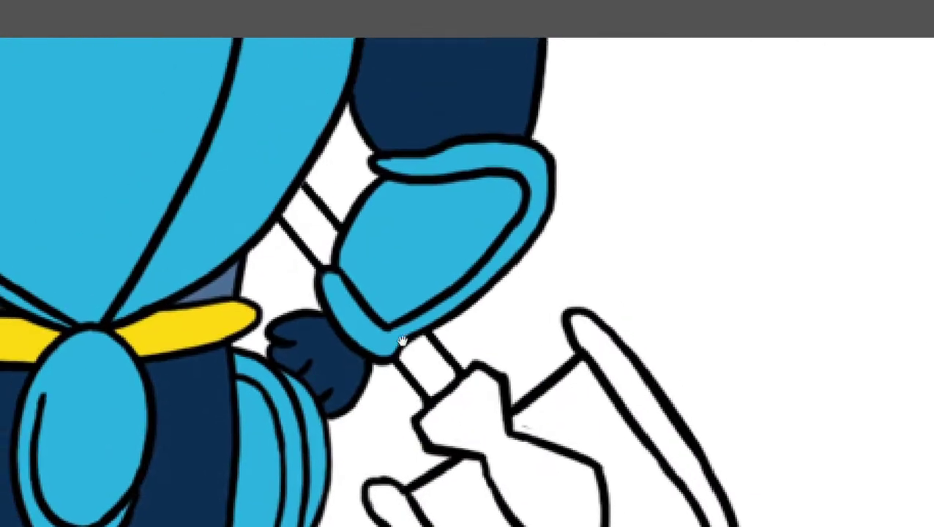
{"action": "left_click_drag", "start_coordinate": [309, 205], "coordinate": [322, 256]}
Paint the shovel blade, its rim and handle socket grey.
{"action": "scroll", "coordinate": [334, 198], "scroll_direction": "down", "scroll_amount": 1}
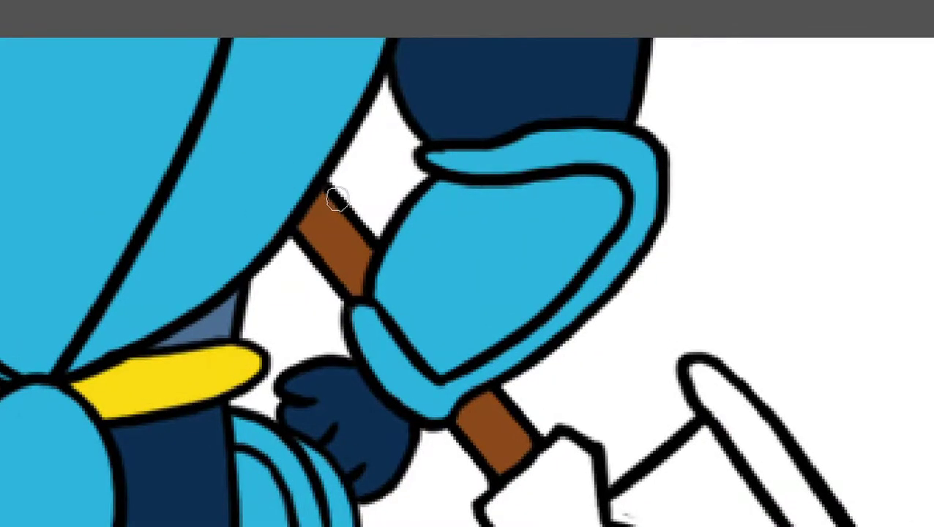
{"action": "scroll", "coordinate": [345, 259], "scroll_direction": "down", "scroll_amount": 4}
{"action": "scroll", "coordinate": [431, 430], "scroll_direction": "up", "scroll_amount": 3}
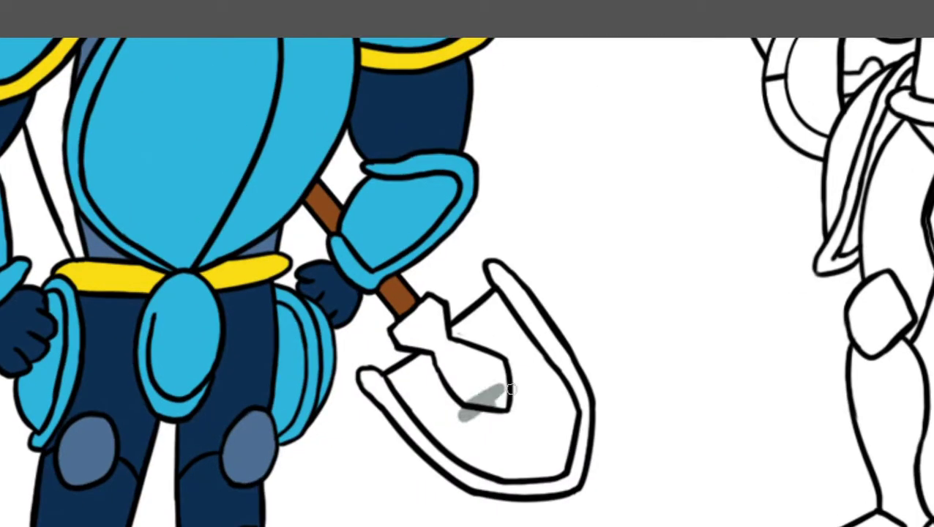
{"action": "mouse_move", "coordinate": [476, 399]}
{"action": "left_mouse_down"}
{"action": "mouse_move", "coordinate": [538, 406]}
{"action": "mouse_move", "coordinate": [482, 436]}
{"action": "mouse_move", "coordinate": [439, 440]}
{"action": "left_mouse_up"}
{"action": "scroll", "coordinate": [402, 417], "scroll_direction": "up", "scroll_amount": 2}
{"action": "left_click_drag", "start_coordinate": [399, 409], "coordinate": [341, 334]}
{"action": "left_click_drag", "start_coordinate": [469, 201], "coordinate": [421, 265]}
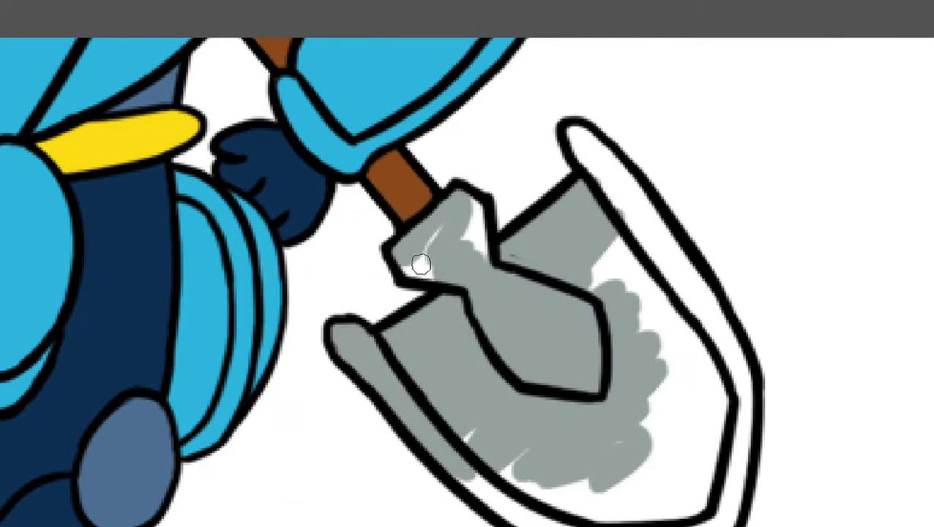
{"action": "left_click_drag", "start_coordinate": [634, 276], "coordinate": [668, 439]}
{"action": "scroll", "coordinate": [668, 439], "scroll_direction": "down", "scroll_amount": 2}
{"action": "mouse_move", "coordinate": [427, 332]}
{"action": "left_mouse_down"}
{"action": "mouse_move", "coordinate": [500, 418]}
{"action": "mouse_move", "coordinate": [413, 377]}
{"action": "mouse_move", "coordinate": [557, 249]}
{"action": "left_mouse_up"}
Finish the grey shovel blade and navy torso strip, then paint the left hip guard and diamond pendant red.
{"action": "mouse_move", "coordinate": [557, 249]}
{"action": "left_mouse_down"}
{"action": "mouse_move", "coordinate": [536, 407]}
{"action": "mouse_move", "coordinate": [423, 207]}
{"action": "left_mouse_up"}
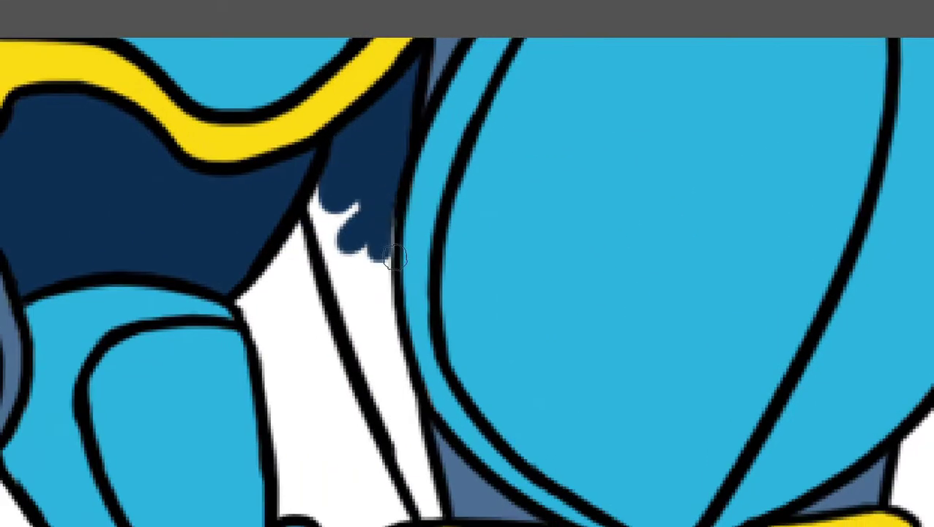
{"action": "mouse_move", "coordinate": [365, 230]}
{"action": "left_mouse_down"}
{"action": "mouse_move", "coordinate": [398, 412]}
{"action": "mouse_move", "coordinate": [402, 269]}
{"action": "left_mouse_up"}
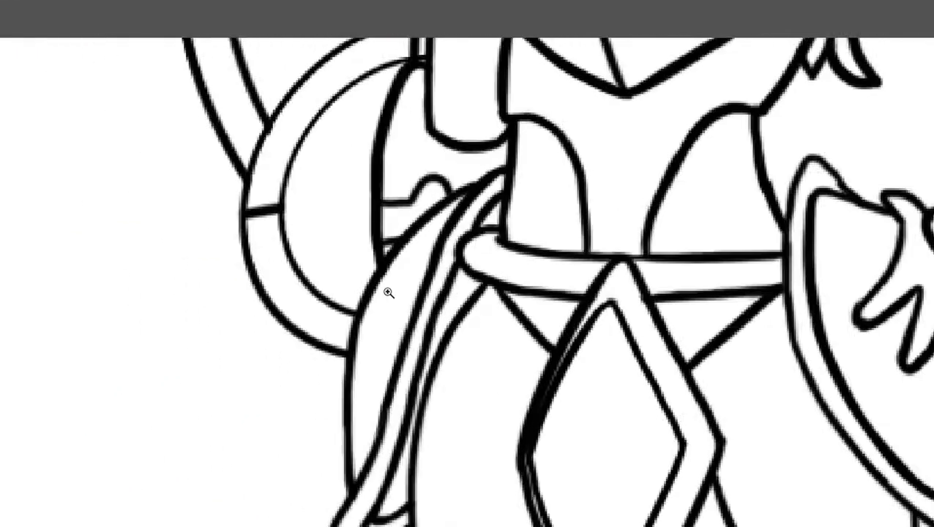
{"action": "left_click_drag", "start_coordinate": [389, 297], "coordinate": [425, 277]}
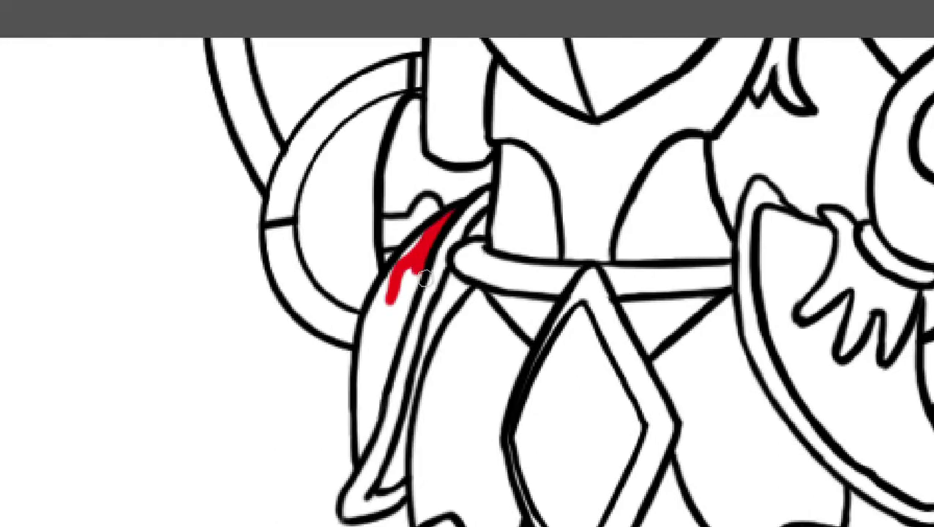
{"action": "left_click_drag", "start_coordinate": [501, 180], "coordinate": [471, 310]}
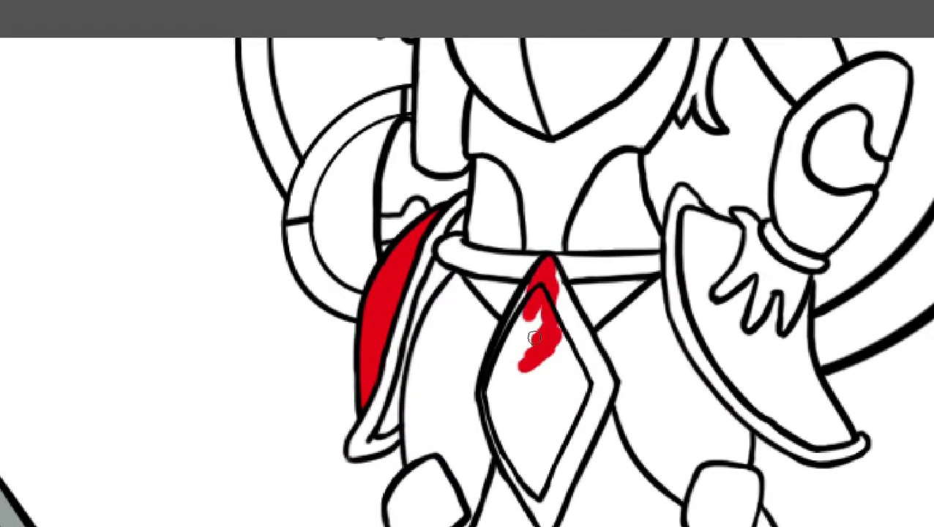
{"action": "left_click_drag", "start_coordinate": [454, 343], "coordinate": [522, 279]}
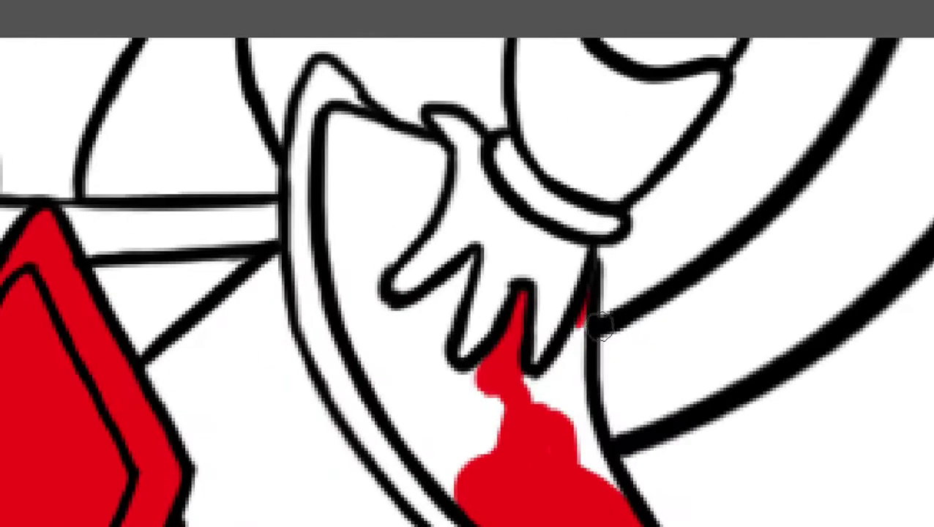
Paint the right hip shield and the strap beside the left hip guard red.
{"action": "mouse_move", "coordinate": [578, 315]}
{"action": "left_mouse_down"}
{"action": "mouse_move", "coordinate": [460, 397]}
{"action": "mouse_move", "coordinate": [397, 376]}
{"action": "mouse_move", "coordinate": [406, 156]}
{"action": "mouse_move", "coordinate": [411, 261]}
{"action": "mouse_move", "coordinate": [386, 199]}
{"action": "left_mouse_up"}
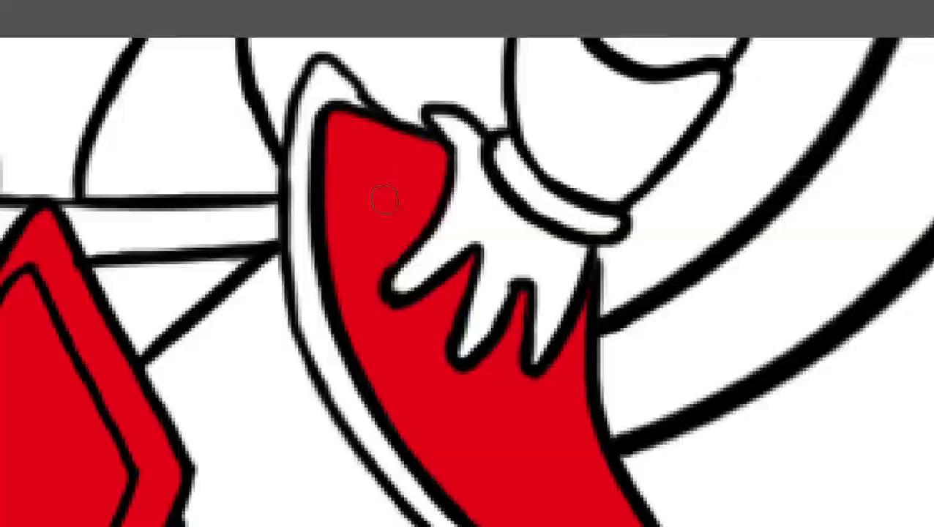
{"action": "scroll", "coordinate": [386, 199], "scroll_direction": "down", "scroll_amount": 5}
{"action": "scroll", "coordinate": [532, 206], "scroll_direction": "up", "scroll_amount": 5}
{"action": "left_click_drag", "start_coordinate": [504, 307], "coordinate": [437, 370]}
{"action": "scroll", "coordinate": [437, 370], "scroll_direction": "down", "scroll_amount": 3}
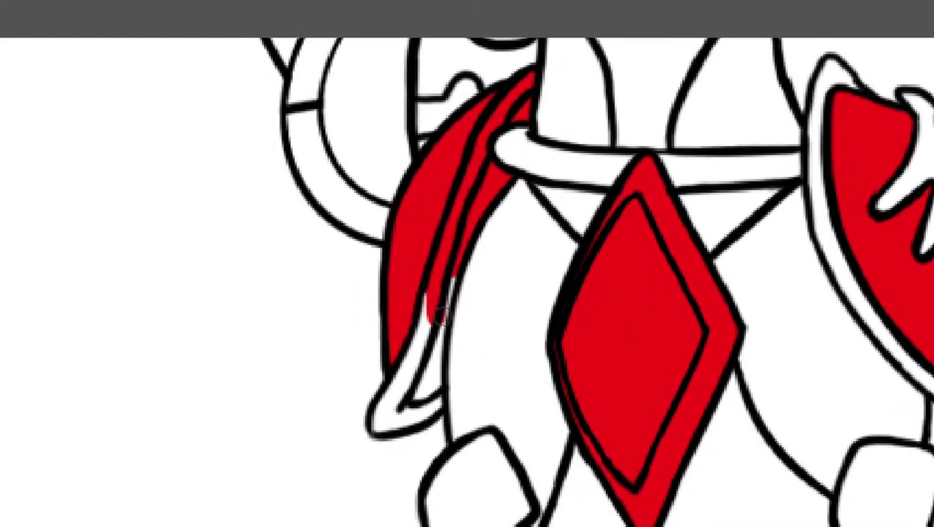
{"action": "mouse_move", "coordinate": [380, 424]}
{"action": "left_mouse_down"}
{"action": "mouse_move", "coordinate": [434, 323]}
{"action": "mouse_move", "coordinate": [477, 468]}
{"action": "left_mouse_up"}
{"action": "scroll", "coordinate": [634, 428], "scroll_direction": "up", "scroll_amount": 3}
Paint the gauntlet, wristband and upper gauntlet red.
{"action": "mouse_move", "coordinate": [580, 303]}
{"action": "left_mouse_down"}
{"action": "mouse_move", "coordinate": [659, 287]}
{"action": "mouse_move", "coordinate": [645, 194]}
{"action": "mouse_move", "coordinate": [557, 278]}
{"action": "left_mouse_up"}
{"action": "mouse_move", "coordinate": [645, 249]}
{"action": "left_mouse_down"}
{"action": "mouse_move", "coordinate": [644, 146]}
{"action": "mouse_move", "coordinate": [498, 286]}
{"action": "left_mouse_up"}
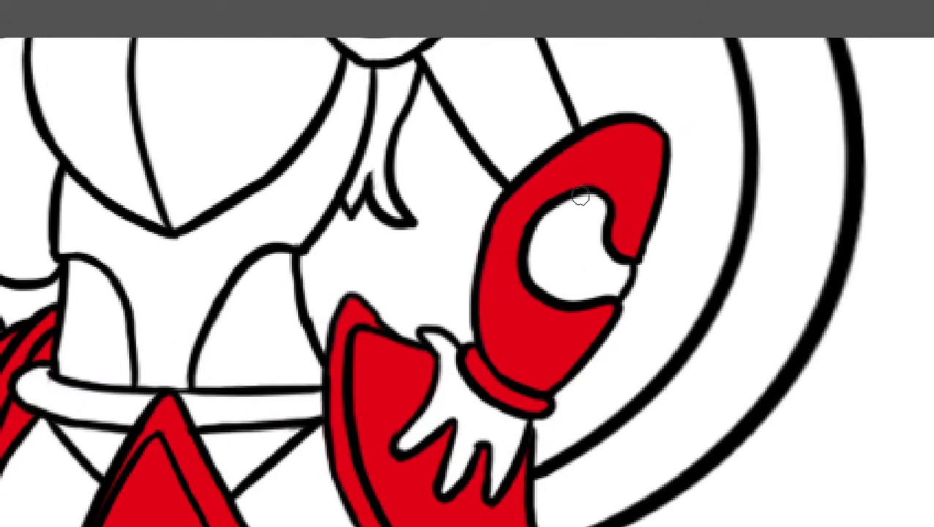
{"action": "scroll", "coordinate": [581, 196], "scroll_direction": "down", "scroll_amount": 3}
{"action": "scroll", "coordinate": [362, 269], "scroll_direction": "up", "scroll_amount": 3}
{"action": "scroll", "coordinate": [343, 427], "scroll_direction": "up", "scroll_amount": 3}
Fill the heart-shaped chest plate and both shoulder pads red.
{"action": "mouse_move", "coordinate": [438, 215]}
{"action": "left_mouse_down"}
{"action": "mouse_move", "coordinate": [475, 227]}
{"action": "mouse_move", "coordinate": [617, 330]}
{"action": "mouse_move", "coordinate": [528, 192]}
{"action": "mouse_move", "coordinate": [507, 289]}
{"action": "left_mouse_up"}
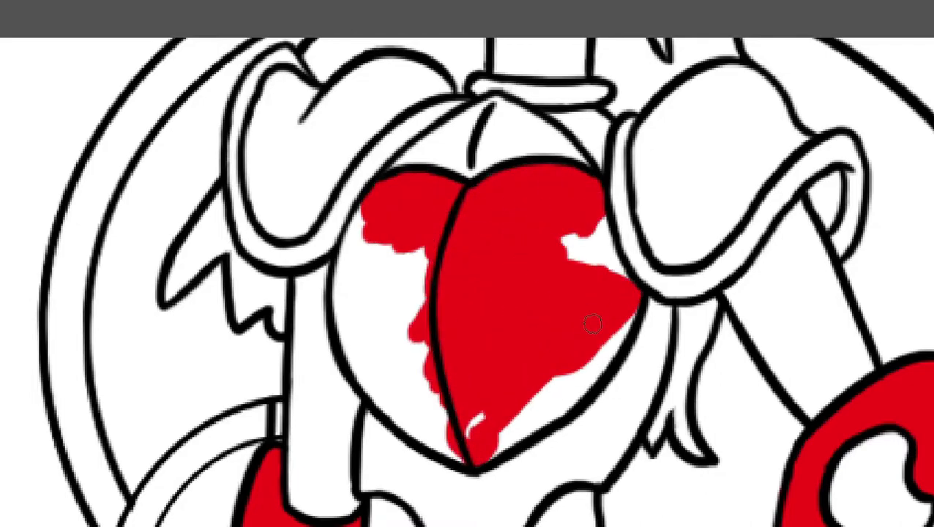
{"action": "mouse_move", "coordinate": [593, 324]}
{"action": "left_mouse_down"}
{"action": "mouse_move", "coordinate": [476, 439]}
{"action": "mouse_move", "coordinate": [373, 366]}
{"action": "mouse_move", "coordinate": [410, 254]}
{"action": "mouse_move", "coordinate": [396, 241]}
{"action": "mouse_move", "coordinate": [377, 273]}
{"action": "mouse_move", "coordinate": [293, 351]}
{"action": "left_mouse_up"}
{"action": "scroll", "coordinate": [583, 253], "scroll_direction": "up", "scroll_amount": 3}
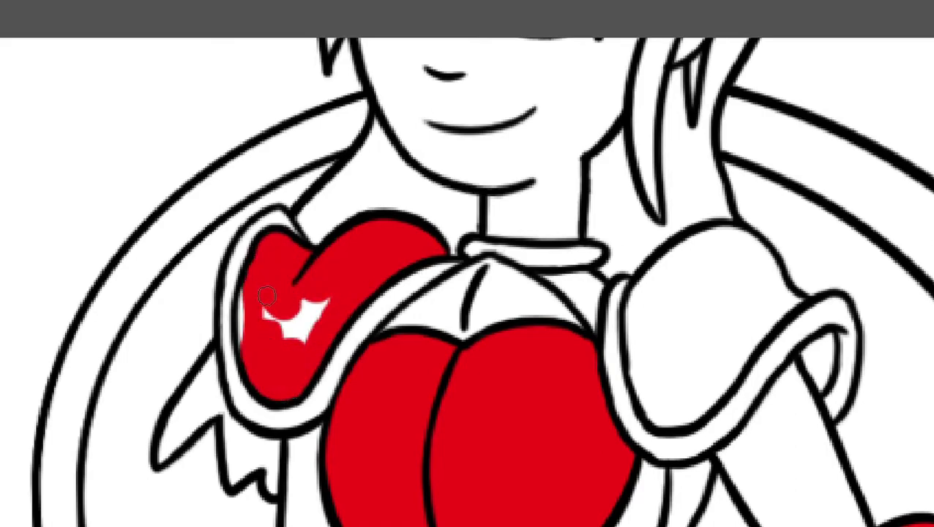
{"action": "left_click_drag", "start_coordinate": [676, 330], "coordinate": [529, 329]}
{"action": "mouse_move", "coordinate": [630, 256]}
{"action": "left_mouse_down"}
{"action": "mouse_move", "coordinate": [551, 269]}
{"action": "mouse_move", "coordinate": [571, 352]}
{"action": "mouse_move", "coordinate": [516, 353]}
{"action": "left_mouse_up"}
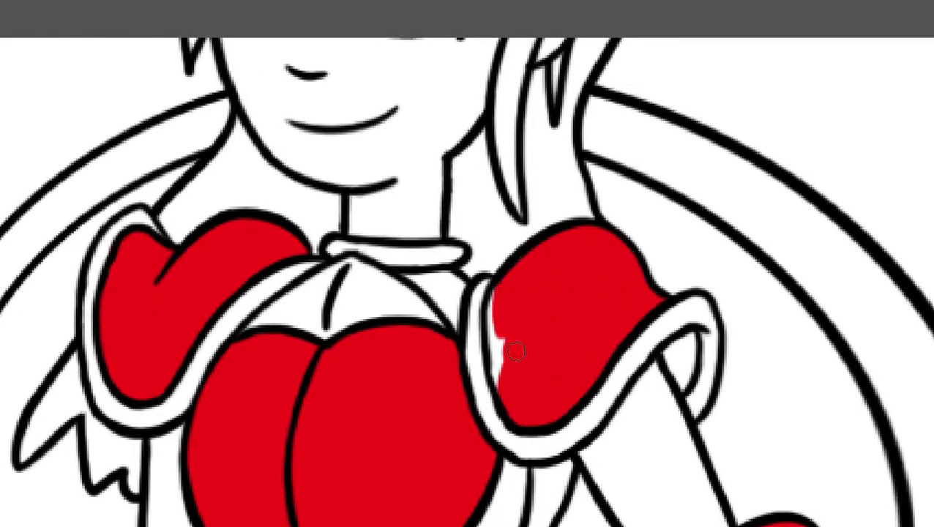
{"action": "scroll", "coordinate": [501, 355], "scroll_direction": "down", "scroll_amount": 5}
{"action": "scroll", "coordinate": [359, 374], "scroll_direction": "down", "scroll_amount": 5}
{"action": "scroll", "coordinate": [358, 373], "scroll_direction": "up", "scroll_amount": 3}
Paint both shoes red and dab the first yellow trim onto the left shoulder pad.
{"action": "mouse_move", "coordinate": [322, 377]}
{"action": "left_mouse_down"}
{"action": "mouse_move", "coordinate": [410, 344]}
{"action": "mouse_move", "coordinate": [515, 359]}
{"action": "mouse_move", "coordinate": [249, 388]}
{"action": "left_mouse_up"}
{"action": "left_click_drag", "start_coordinate": [586, 367], "coordinate": [252, 366]}
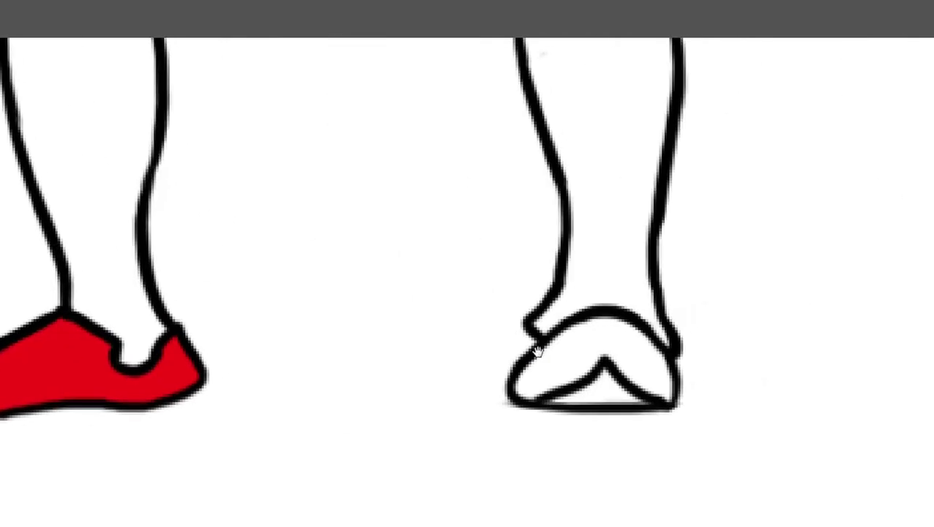
{"action": "left_click", "coordinate": [662, 396]}
{"action": "left_click_drag", "start_coordinate": [675, 410], "coordinate": [539, 403]}
{"action": "scroll", "coordinate": [634, 392], "scroll_direction": "up", "scroll_amount": 5}
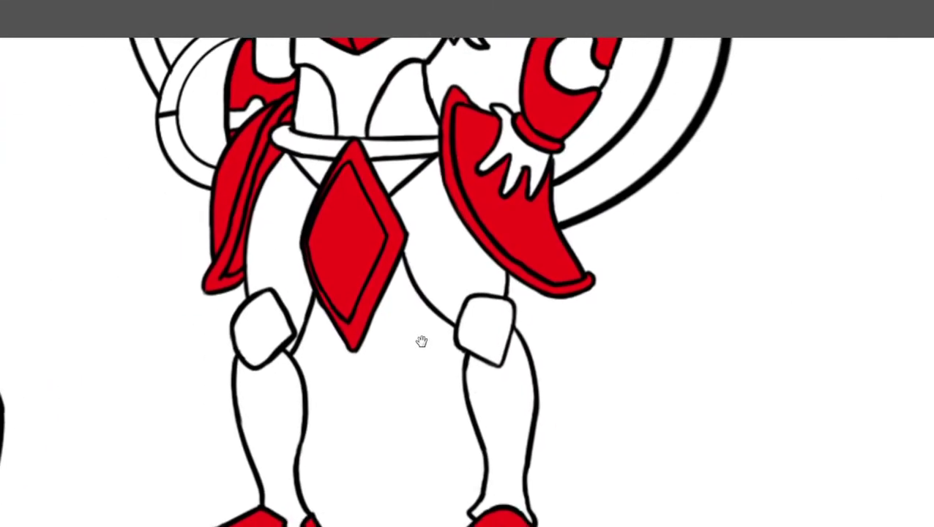
{"action": "scroll", "coordinate": [420, 340], "scroll_direction": "up", "scroll_amount": 5}
{"action": "scroll", "coordinate": [436, 381], "scroll_direction": "down", "scroll_amount": 3}
{"action": "scroll", "coordinate": [399, 344], "scroll_direction": "up", "scroll_amount": 5}
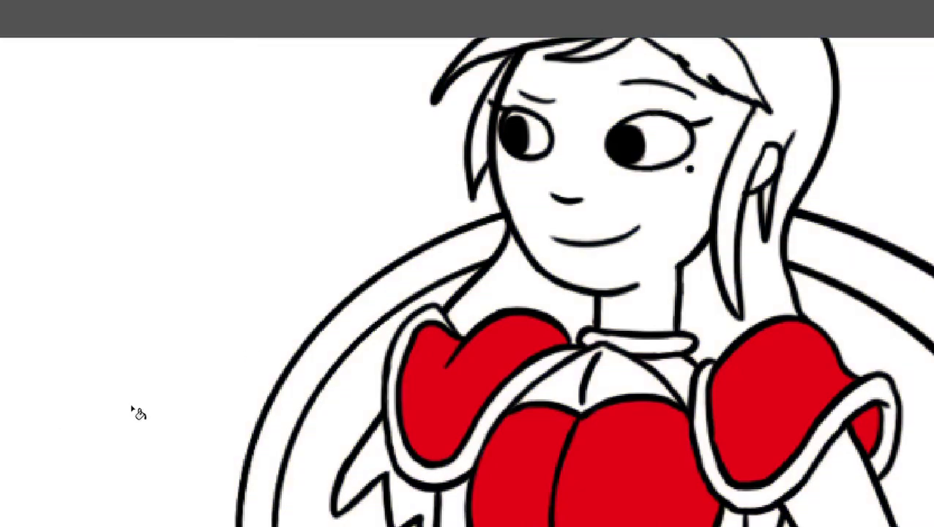
{"action": "scroll", "coordinate": [454, 307], "scroll_direction": "up", "scroll_amount": 3}
{"action": "left_click", "coordinate": [459, 309]}
Paint yellow trim along the left shoulder pad's top edge.
{"action": "scroll", "coordinate": [439, 293], "scroll_direction": "up", "scroll_amount": 3}
{"action": "scroll", "coordinate": [454, 278], "scroll_direction": "down", "scroll_amount": 2}
{"action": "left_click_drag", "start_coordinate": [425, 293], "coordinate": [468, 262]}
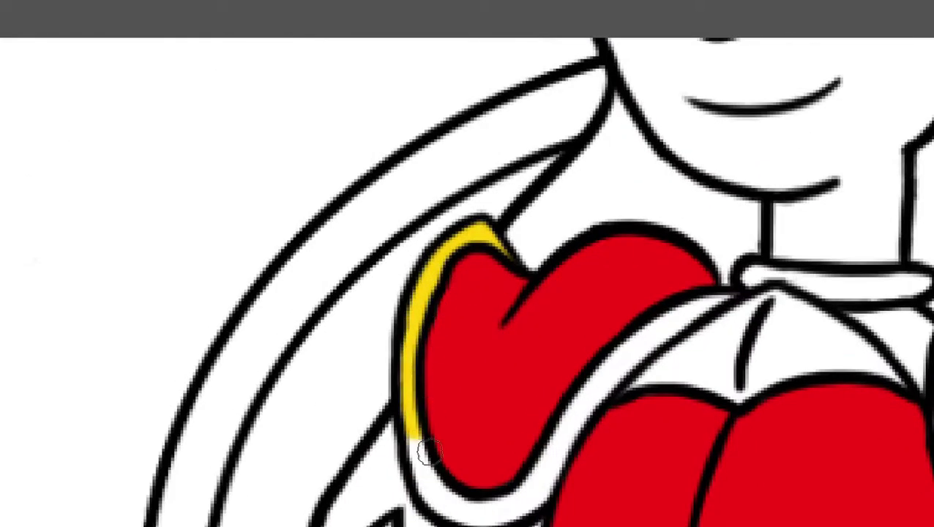
{"action": "scroll", "coordinate": [429, 454], "scroll_direction": "down", "scroll_amount": 2}
{"action": "left_click_drag", "start_coordinate": [428, 454], "coordinate": [545, 374]}
{"action": "left_click_drag", "start_coordinate": [719, 229], "coordinate": [523, 366]}
{"action": "mouse_move", "coordinate": [805, 252]}
{"action": "left_mouse_down"}
{"action": "mouse_move", "coordinate": [714, 271]}
{"action": "mouse_move", "coordinate": [809, 236]}
{"action": "left_mouse_up"}
{"action": "scroll", "coordinate": [755, 277], "scroll_direction": "up", "scroll_amount": 1}
Paint the upper chest yellow and trim the right shoulder pad's edges yellow.
{"action": "left_click_drag", "start_coordinate": [755, 277], "coordinate": [705, 302]}
{"action": "scroll", "coordinate": [805, 337], "scroll_direction": "up", "scroll_amount": 3}
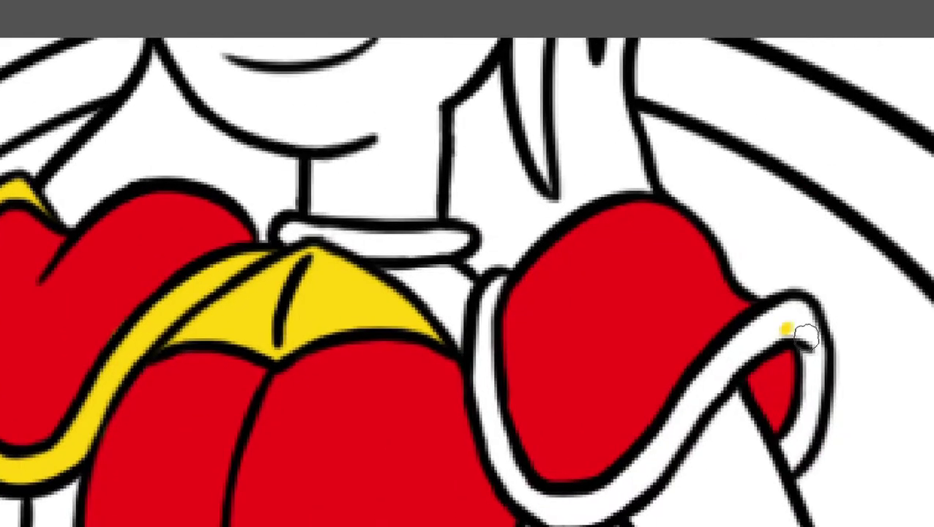
{"action": "left_click_drag", "start_coordinate": [802, 323], "coordinate": [695, 392]}
{"action": "left_click_drag", "start_coordinate": [498, 278], "coordinate": [483, 377]}
{"action": "scroll", "coordinate": [637, 344], "scroll_direction": "down", "scroll_amount": 2}
{"action": "left_click_drag", "start_coordinate": [633, 340], "coordinate": [505, 388]}
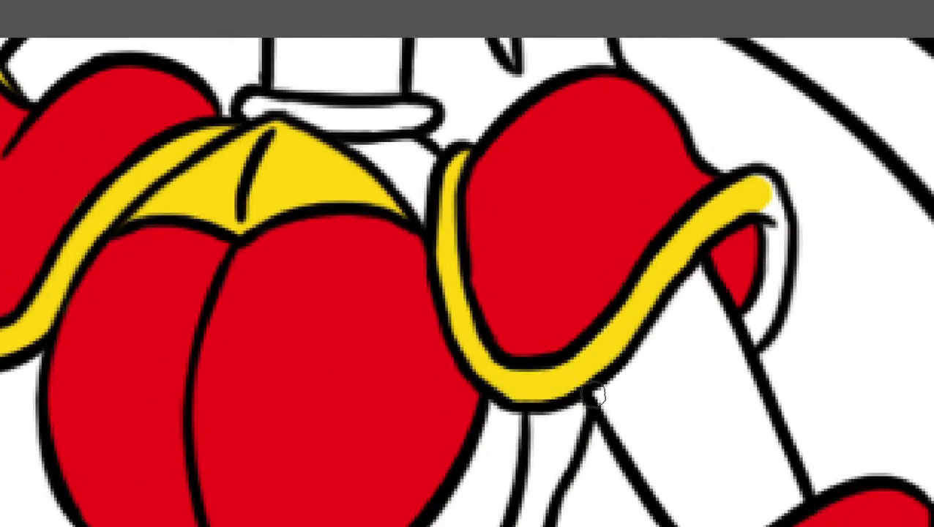
Colour the whole belt yellow.
{"action": "scroll", "coordinate": [472, 308], "scroll_direction": "right", "scroll_amount": 4}
{"action": "scroll", "coordinate": [449, 436], "scroll_direction": "down", "scroll_amount": 5}
{"action": "scroll", "coordinate": [432, 344], "scroll_direction": "up", "scroll_amount": 5}
{"action": "left_click_drag", "start_coordinate": [384, 333], "coordinate": [432, 345]}
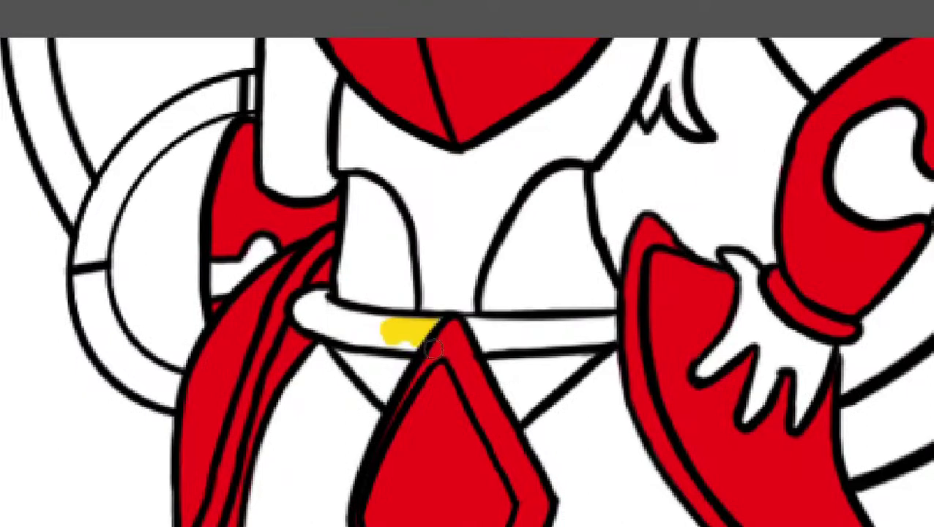
{"action": "left_click_drag", "start_coordinate": [369, 336], "coordinate": [557, 334]}
{"action": "scroll", "coordinate": [487, 318], "scroll_direction": "up", "scroll_amount": 3}
{"action": "scroll", "coordinate": [469, 308], "scroll_direction": "down", "scroll_amount": 5}
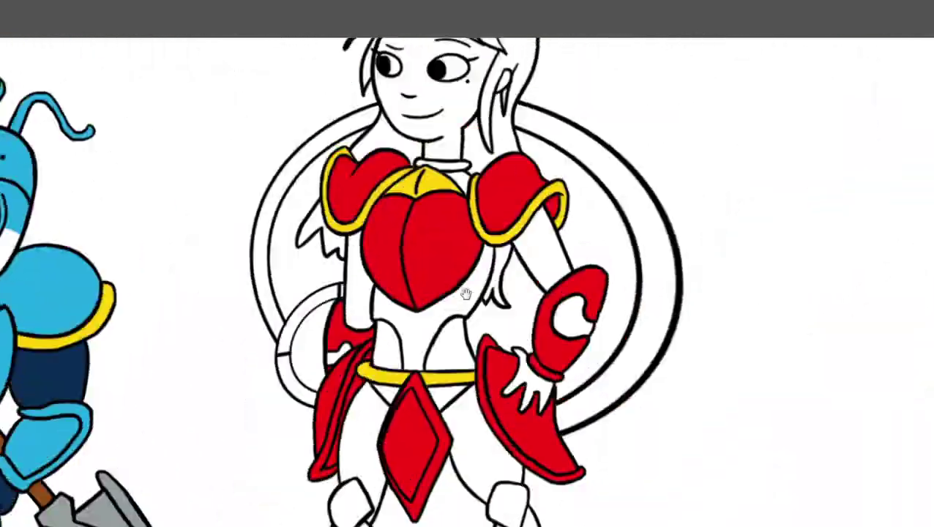
{"action": "scroll", "coordinate": [439, 281], "scroll_direction": "up", "scroll_amount": 5}
{"action": "scroll", "coordinate": [381, 375], "scroll_direction": "up", "scroll_amount": 2}
{"action": "scroll", "coordinate": [381, 376], "scroll_direction": "down", "scroll_amount": 2}
Fill the small round shield yellow and start the big shield's yellow outer ring.
{"action": "mouse_move", "coordinate": [382, 376]}
{"action": "left_mouse_down"}
{"action": "mouse_move", "coordinate": [382, 224]}
{"action": "mouse_move", "coordinate": [402, 520]}
{"action": "mouse_move", "coordinate": [361, 361]}
{"action": "left_mouse_up"}
{"action": "scroll", "coordinate": [361, 361], "scroll_direction": "down", "scroll_amount": 5}
{"action": "scroll", "coordinate": [388, 338], "scroll_direction": "up", "scroll_amount": 4}
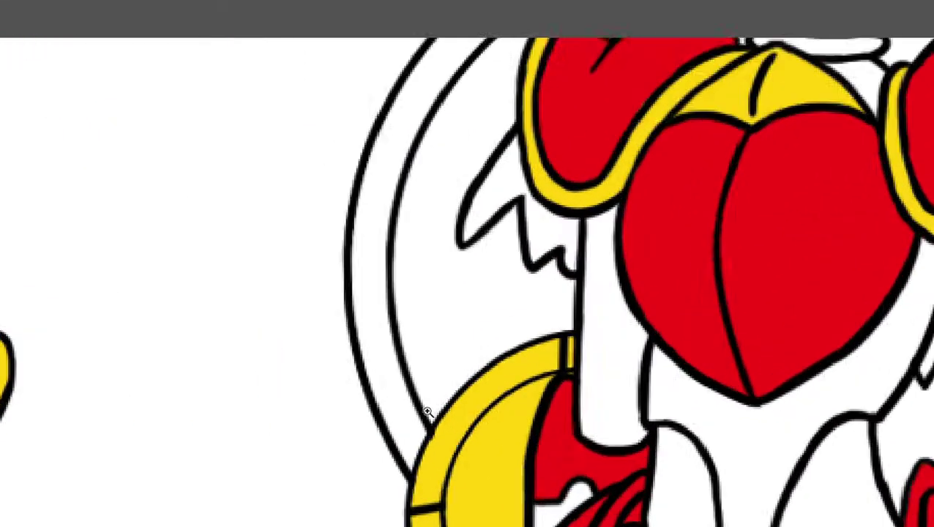
{"action": "mouse_move", "coordinate": [423, 448]}
{"action": "left_mouse_down"}
{"action": "mouse_move", "coordinate": [385, 366]}
{"action": "mouse_move", "coordinate": [388, 338]}
{"action": "left_mouse_up"}
{"action": "scroll", "coordinate": [388, 338], "scroll_direction": "down", "scroll_amount": 2}
{"action": "mouse_move", "coordinate": [308, 417]}
{"action": "left_mouse_down"}
{"action": "mouse_move", "coordinate": [321, 365]}
{"action": "mouse_move", "coordinate": [486, 190]}
{"action": "mouse_move", "coordinate": [425, 233]}
{"action": "mouse_move", "coordinate": [598, 323]}
{"action": "left_mouse_up"}
{"action": "scroll", "coordinate": [424, 232], "scroll_direction": "right", "scroll_amount": 5}
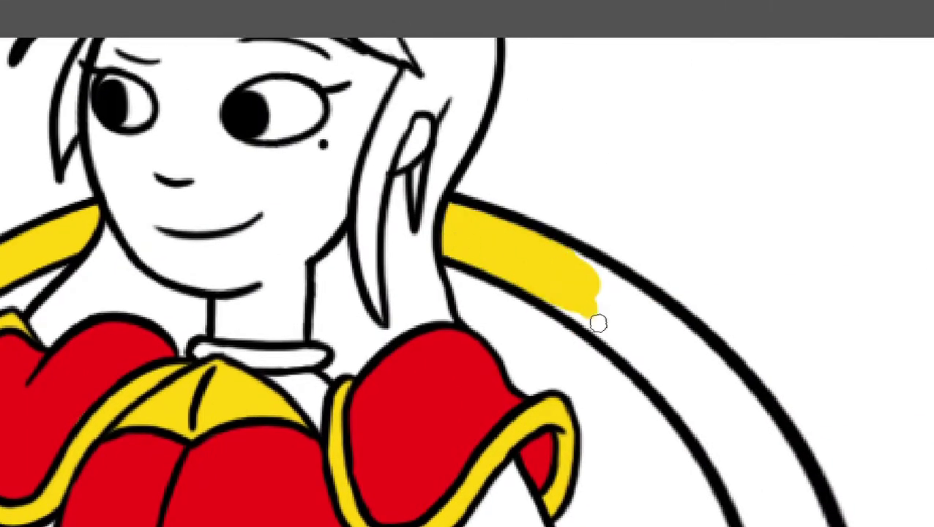
{"action": "scroll", "coordinate": [598, 323], "scroll_direction": "up", "scroll_amount": 2}
Paint the rest of the outer ring yellow, from its right side down the lower ring.
{"action": "left_click_drag", "start_coordinate": [505, 300], "coordinate": [578, 373]}
{"action": "scroll", "coordinate": [452, 398], "scroll_direction": "up", "scroll_amount": 3}
{"action": "mouse_move", "coordinate": [326, 187]}
{"action": "left_mouse_down"}
{"action": "mouse_move", "coordinate": [346, 202]}
{"action": "mouse_move", "coordinate": [454, 425]}
{"action": "mouse_move", "coordinate": [363, 276]}
{"action": "left_mouse_up"}
{"action": "mouse_move", "coordinate": [388, 110]}
{"action": "left_mouse_down"}
{"action": "mouse_move", "coordinate": [364, 275]}
{"action": "mouse_move", "coordinate": [463, 311]}
{"action": "left_mouse_up"}
{"action": "scroll", "coordinate": [463, 311], "scroll_direction": "down", "scroll_amount": 3}
{"action": "left_click_drag", "start_coordinate": [413, 208], "coordinate": [444, 432]}
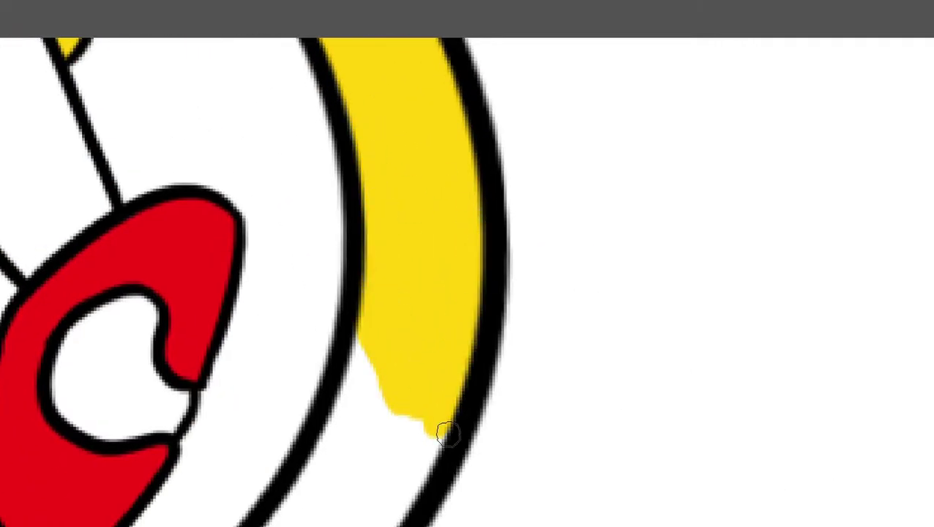
{"action": "scroll", "coordinate": [445, 432], "scroll_direction": "down", "scroll_amount": 2}
{"action": "left_click_drag", "start_coordinate": [450, 283], "coordinate": [383, 335]}
{"action": "mouse_move", "coordinate": [421, 331]}
{"action": "left_mouse_down"}
{"action": "mouse_move", "coordinate": [296, 391]}
{"action": "mouse_move", "coordinate": [289, 349]}
{"action": "left_mouse_up"}
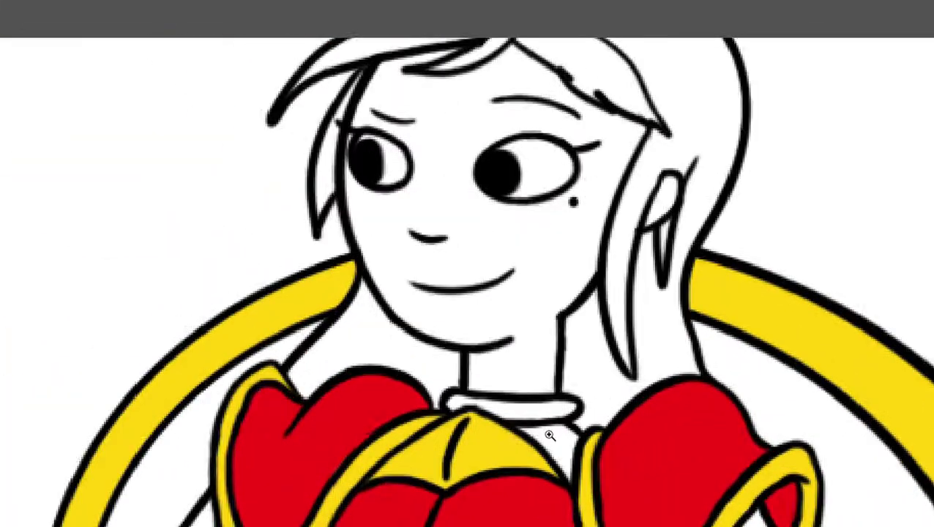
Paint a dark-red collar, torso strap and upper-arm sleeve.
{"action": "left_click_drag", "start_coordinate": [440, 401], "coordinate": [500, 414]}
{"action": "left_click_drag", "start_coordinate": [506, 369], "coordinate": [469, 446]}
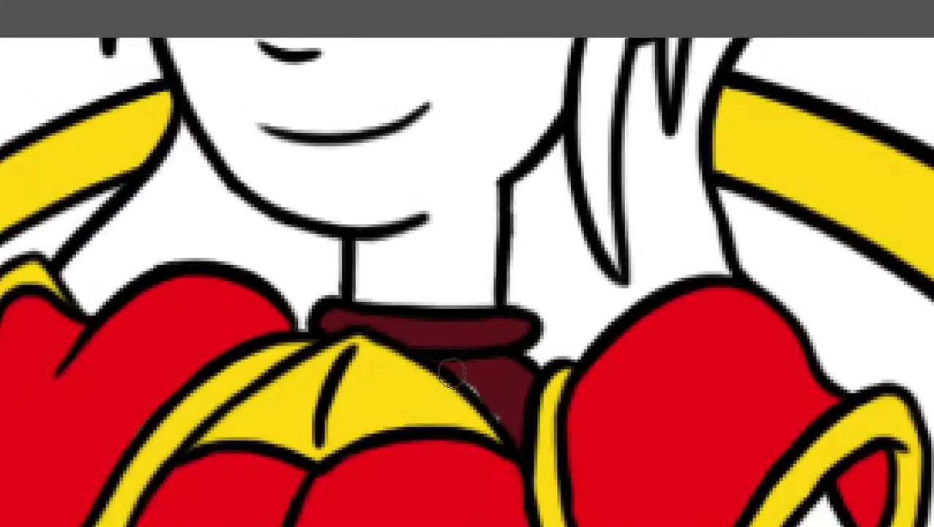
{"action": "mouse_move", "coordinate": [372, 300]}
{"action": "left_mouse_down"}
{"action": "mouse_move", "coordinate": [399, 410]}
{"action": "mouse_move", "coordinate": [378, 494]}
{"action": "left_mouse_up"}
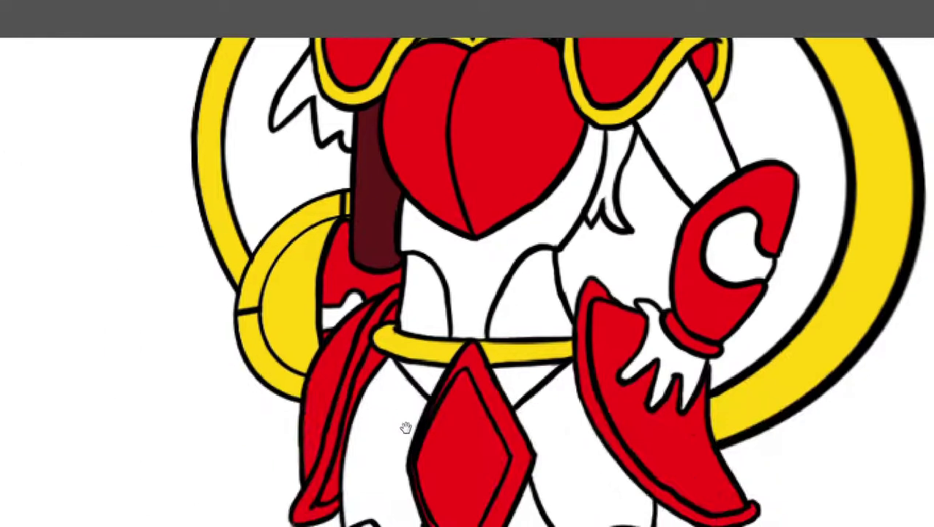
{"action": "left_click_drag", "start_coordinate": [374, 303], "coordinate": [421, 341]}
{"action": "left_click_drag", "start_coordinate": [333, 322], "coordinate": [388, 381]}
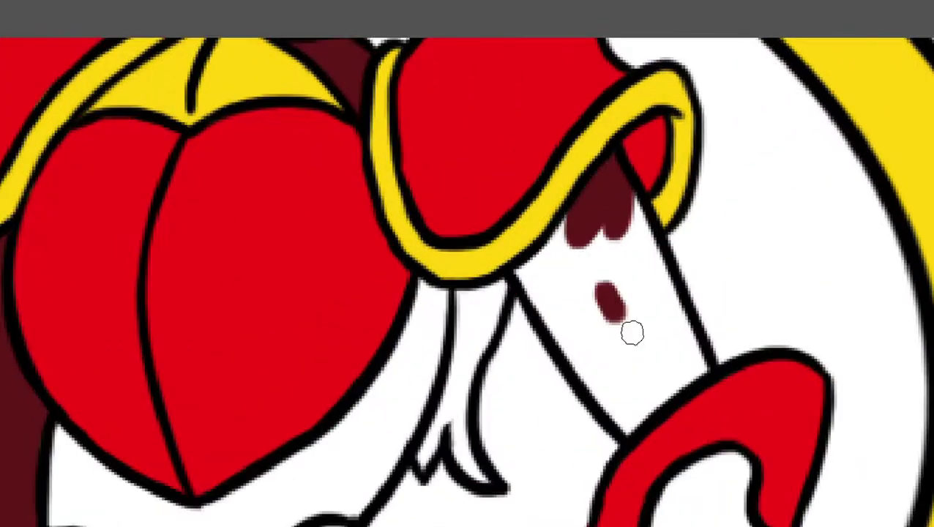
{"action": "mouse_move", "coordinate": [632, 332]}
{"action": "left_mouse_down"}
{"action": "mouse_move", "coordinate": [536, 292]}
{"action": "mouse_move", "coordinate": [618, 356]}
{"action": "mouse_move", "coordinate": [506, 271]}
{"action": "left_mouse_up"}
Fill the torso above the belt, beside the arm and beside the diamond with dark red.
{"action": "scroll", "coordinate": [644, 475], "scroll_direction": "up", "scroll_amount": 3}
{"action": "scroll", "coordinate": [466, 457], "scroll_direction": "down", "scroll_amount": 2}
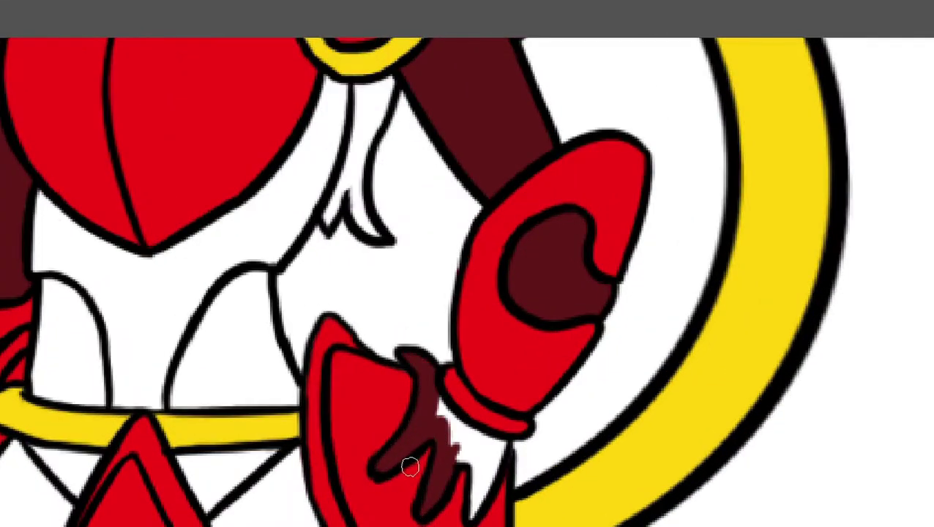
{"action": "scroll", "coordinate": [497, 482], "scroll_direction": "down", "scroll_amount": 5}
{"action": "scroll", "coordinate": [385, 410], "scroll_direction": "up", "scroll_amount": 4}
{"action": "scroll", "coordinate": [386, 292], "scroll_direction": "down", "scroll_amount": 2}
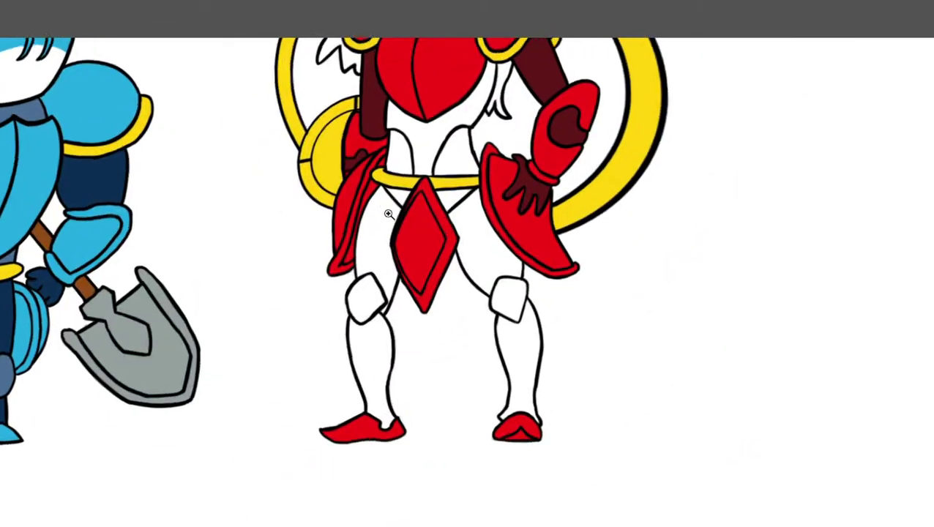
{"action": "scroll", "coordinate": [392, 164], "scroll_direction": "up", "scroll_amount": 2}
{"action": "scroll", "coordinate": [391, 164], "scroll_direction": "up", "scroll_amount": 2}
{"action": "left_click_drag", "start_coordinate": [388, 85], "coordinate": [413, 130]}
{"action": "mouse_move", "coordinate": [534, 91]}
{"action": "left_mouse_down"}
{"action": "mouse_move", "coordinate": [576, 167]}
{"action": "mouse_move", "coordinate": [570, 128]}
{"action": "left_mouse_up"}
{"action": "scroll", "coordinate": [369, 257], "scroll_direction": "up", "scroll_amount": 2}
{"action": "mouse_move", "coordinate": [326, 242]}
{"action": "left_mouse_down"}
{"action": "mouse_move", "coordinate": [375, 208]}
{"action": "mouse_move", "coordinate": [494, 359]}
{"action": "mouse_move", "coordinate": [349, 313]}
{"action": "left_mouse_up"}
Paint the leg dark red from ankle to knee and the area below the belt.
{"action": "scroll", "coordinate": [349, 313], "scroll_direction": "down", "scroll_amount": 5}
{"action": "mouse_move", "coordinate": [445, 388]}
{"action": "left_mouse_down"}
{"action": "mouse_move", "coordinate": [426, 334]}
{"action": "mouse_move", "coordinate": [425, 273]}
{"action": "mouse_move", "coordinate": [371, 198]}
{"action": "mouse_move", "coordinate": [431, 125]}
{"action": "mouse_move", "coordinate": [435, 73]}
{"action": "left_mouse_up"}
{"action": "scroll", "coordinate": [431, 126], "scroll_direction": "up", "scroll_amount": 5}
{"action": "scroll", "coordinate": [391, 273], "scroll_direction": "up", "scroll_amount": 1}
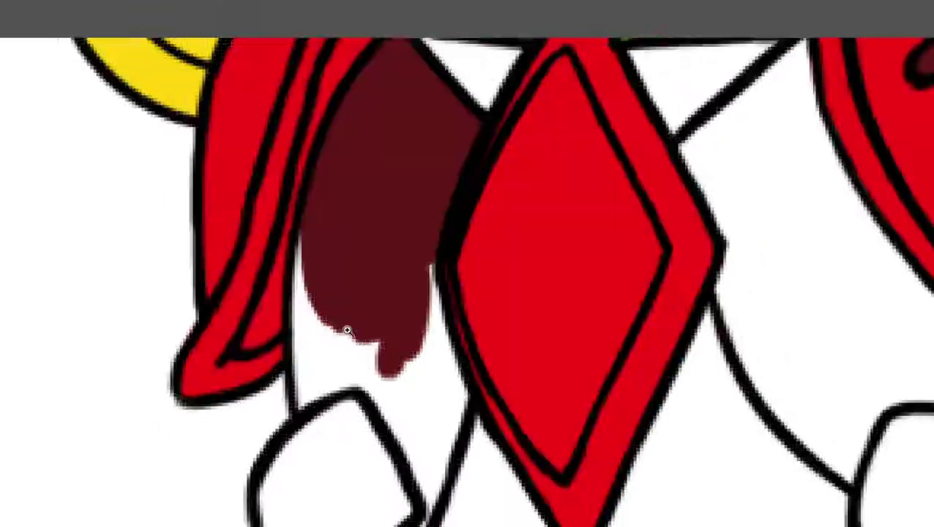
{"action": "mouse_move", "coordinate": [344, 330]}
{"action": "left_mouse_down"}
{"action": "mouse_move", "coordinate": [381, 361]}
{"action": "mouse_move", "coordinate": [372, 376]}
{"action": "mouse_move", "coordinate": [396, 278]}
{"action": "left_mouse_up"}
{"action": "scroll", "coordinate": [371, 375], "scroll_direction": "down", "scroll_amount": 2}
{"action": "scroll", "coordinate": [459, 364], "scroll_direction": "down", "scroll_amount": 5}
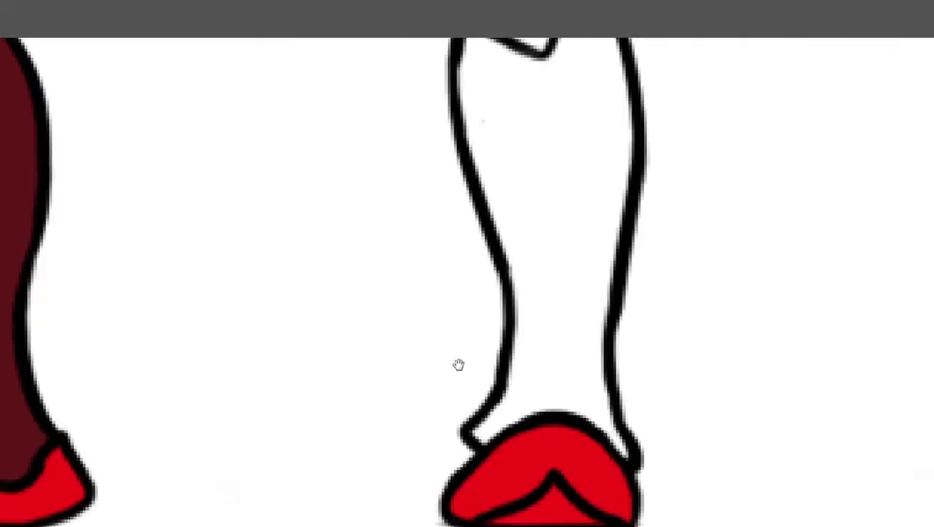
Finish the ankle, the rest of the leg and the upper leg and hip in dark red.
{"action": "mouse_move", "coordinate": [439, 344]}
{"action": "left_mouse_down"}
{"action": "mouse_move", "coordinate": [566, 369]}
{"action": "mouse_move", "coordinate": [513, 322]}
{"action": "left_mouse_up"}
{"action": "scroll", "coordinate": [475, 394], "scroll_direction": "up", "scroll_amount": 2}
{"action": "mouse_move", "coordinate": [476, 393]}
{"action": "left_mouse_down"}
{"action": "mouse_move", "coordinate": [484, 130]}
{"action": "mouse_move", "coordinate": [417, 223]}
{"action": "mouse_move", "coordinate": [384, 293]}
{"action": "left_mouse_up"}
{"action": "mouse_move", "coordinate": [314, 76]}
{"action": "left_mouse_down"}
{"action": "mouse_move", "coordinate": [386, 223]}
{"action": "mouse_move", "coordinate": [431, 420]}
{"action": "left_mouse_up"}
{"action": "mouse_move", "coordinate": [513, 337]}
{"action": "left_mouse_down"}
{"action": "mouse_move", "coordinate": [438, 371]}
{"action": "mouse_move", "coordinate": [413, 396]}
{"action": "mouse_move", "coordinate": [400, 187]}
{"action": "mouse_move", "coordinate": [451, 257]}
{"action": "mouse_move", "coordinate": [348, 300]}
{"action": "mouse_move", "coordinate": [334, 226]}
{"action": "left_mouse_up"}
{"action": "scroll", "coordinate": [334, 226], "scroll_direction": "down", "scroll_amount": 5}
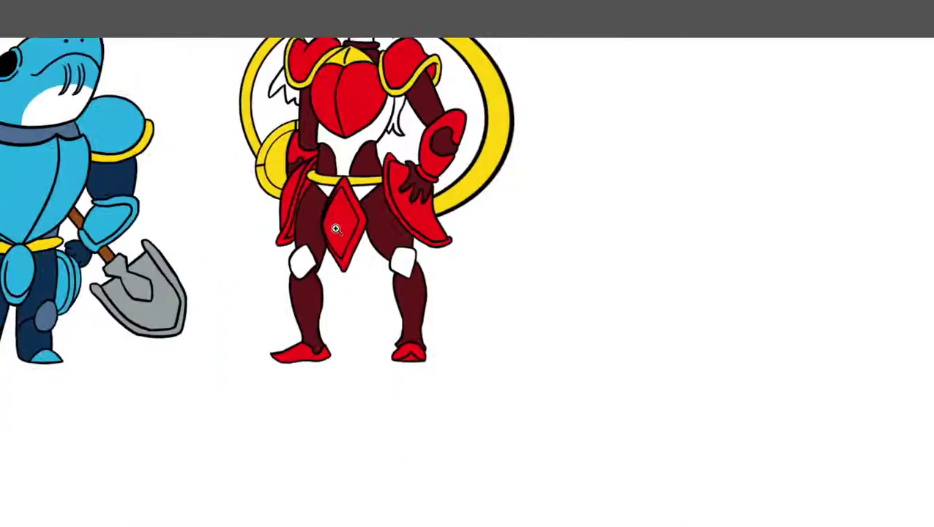
{"action": "scroll", "coordinate": [110, 471], "scroll_direction": "up", "scroll_amount": 3}
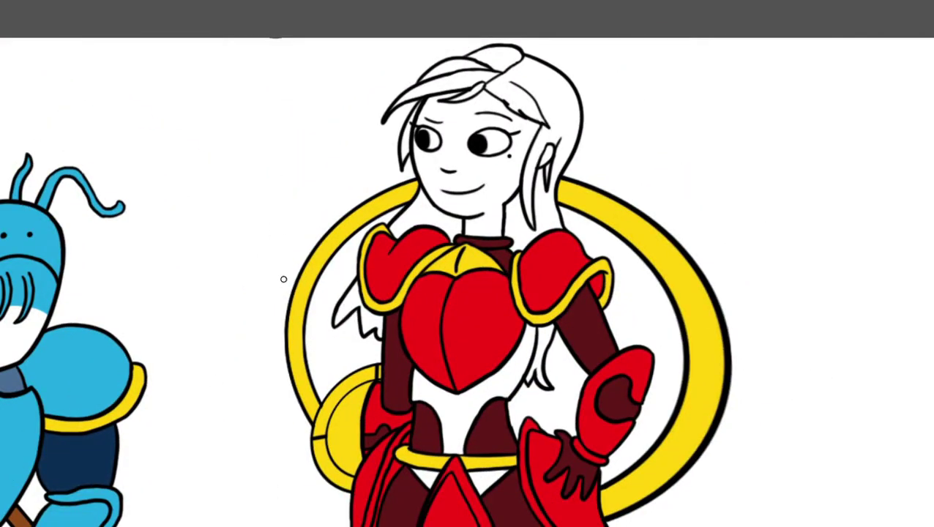
Fill the hair gaps behind and beside the shoulder with dark brown.
{"action": "scroll", "coordinate": [514, 364], "scroll_direction": "up", "scroll_amount": 2}
{"action": "scroll", "coordinate": [513, 364], "scroll_direction": "up", "scroll_amount": 1}
{"action": "mouse_move", "coordinate": [489, 154]}
{"action": "left_mouse_down"}
{"action": "mouse_move", "coordinate": [327, 330]}
{"action": "mouse_move", "coordinate": [315, 373]}
{"action": "left_mouse_up"}
{"action": "scroll", "coordinate": [382, 253], "scroll_direction": "up", "scroll_amount": 1}
{"action": "left_click_drag", "start_coordinate": [382, 252], "coordinate": [315, 307]}
{"action": "scroll", "coordinate": [311, 271], "scroll_direction": "down", "scroll_amount": 1}
{"action": "mouse_move", "coordinate": [524, 344]}
{"action": "left_mouse_down"}
{"action": "mouse_move", "coordinate": [334, 511]}
{"action": "mouse_move", "coordinate": [530, 331]}
{"action": "mouse_move", "coordinate": [459, 265]}
{"action": "mouse_move", "coordinate": [348, 244]}
{"action": "mouse_move", "coordinate": [265, 327]}
{"action": "left_mouse_up"}
Fill the white gaps above the shoulder piece and in the hair with dark brown.
{"action": "scroll", "coordinate": [265, 327], "scroll_direction": "down", "scroll_amount": 5}
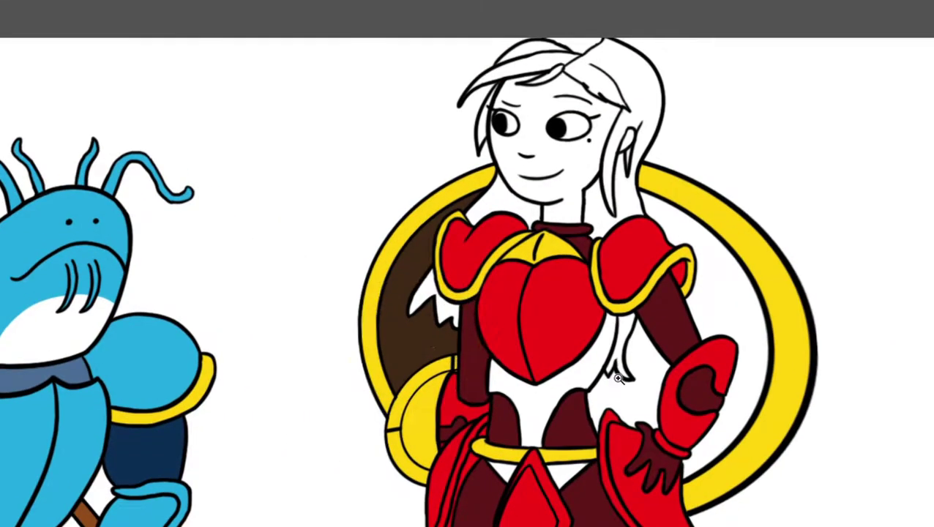
{"action": "scroll", "coordinate": [402, 366], "scroll_direction": "up", "scroll_amount": 3}
{"action": "mouse_move", "coordinate": [403, 366]}
{"action": "left_mouse_down"}
{"action": "mouse_move", "coordinate": [445, 298]}
{"action": "mouse_move", "coordinate": [444, 340]}
{"action": "mouse_move", "coordinate": [473, 400]}
{"action": "mouse_move", "coordinate": [513, 307]}
{"action": "left_mouse_up"}
{"action": "scroll", "coordinate": [473, 400], "scroll_direction": "up", "scroll_amount": 1}
{"action": "scroll", "coordinate": [459, 367], "scroll_direction": "up", "scroll_amount": 3}
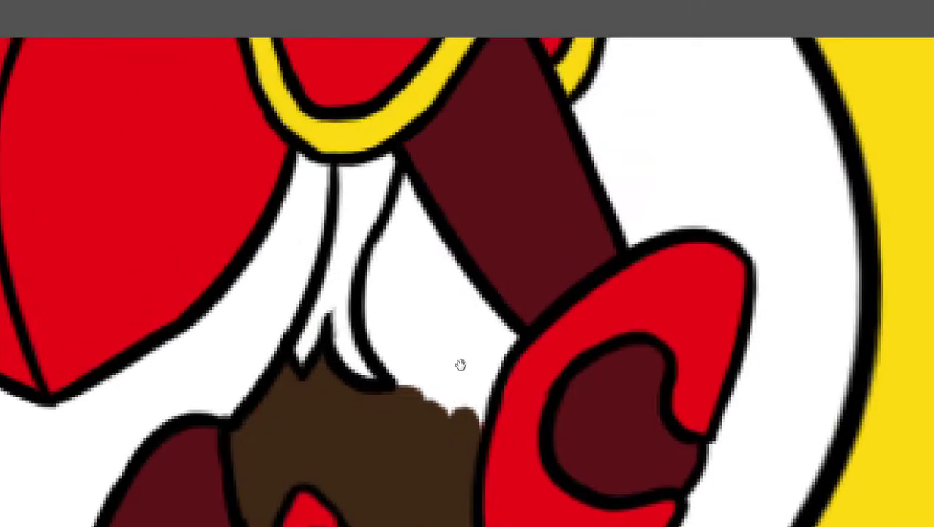
{"action": "mouse_move", "coordinate": [459, 367]}
{"action": "left_mouse_down"}
{"action": "mouse_move", "coordinate": [402, 364]}
{"action": "mouse_move", "coordinate": [504, 350]}
{"action": "mouse_move", "coordinate": [490, 327]}
{"action": "left_mouse_up"}
{"action": "scroll", "coordinate": [490, 327], "scroll_direction": "down", "scroll_amount": 3}
{"action": "scroll", "coordinate": [490, 327], "scroll_direction": "up", "scroll_amount": 3}
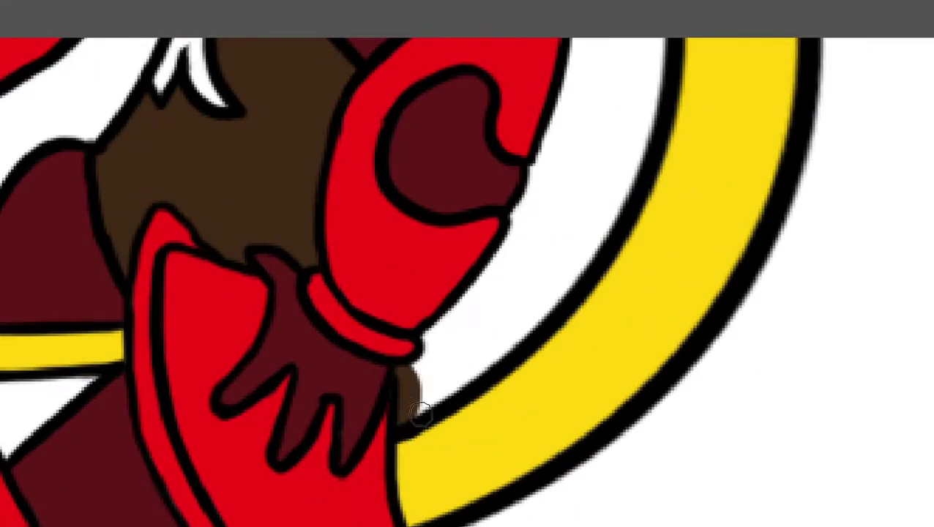
{"action": "mouse_move", "coordinate": [439, 344]}
{"action": "left_mouse_down"}
{"action": "mouse_move", "coordinate": [574, 290]}
{"action": "mouse_move", "coordinate": [528, 256]}
{"action": "mouse_move", "coordinate": [460, 334]}
{"action": "mouse_move", "coordinate": [492, 232]}
{"action": "left_mouse_up"}
Fill the inside of the yellow ring and the gap beside it with dark brown.
{"action": "scroll", "coordinate": [534, 248], "scroll_direction": "up", "scroll_amount": 3}
{"action": "scroll", "coordinate": [492, 232], "scroll_direction": "up", "scroll_amount": 3}
{"action": "mouse_move", "coordinate": [469, 337]}
{"action": "left_mouse_down"}
{"action": "mouse_move", "coordinate": [372, 298]}
{"action": "mouse_move", "coordinate": [293, 209]}
{"action": "left_mouse_up"}
{"action": "scroll", "coordinate": [477, 378], "scroll_direction": "up", "scroll_amount": 3}
{"action": "left_click_drag", "start_coordinate": [477, 378], "coordinate": [495, 319]}
{"action": "scroll", "coordinate": [494, 319], "scroll_direction": "up", "scroll_amount": 3}
{"action": "mouse_move", "coordinate": [435, 404]}
{"action": "left_mouse_down"}
{"action": "mouse_move", "coordinate": [227, 160]}
{"action": "mouse_move", "coordinate": [206, 173]}
{"action": "mouse_move", "coordinate": [313, 240]}
{"action": "mouse_move", "coordinate": [313, 294]}
{"action": "left_mouse_up"}
Paint both knee pads dark red and touch up the area below the belt.
{"action": "scroll", "coordinate": [313, 294], "scroll_direction": "down", "scroll_amount": 2}
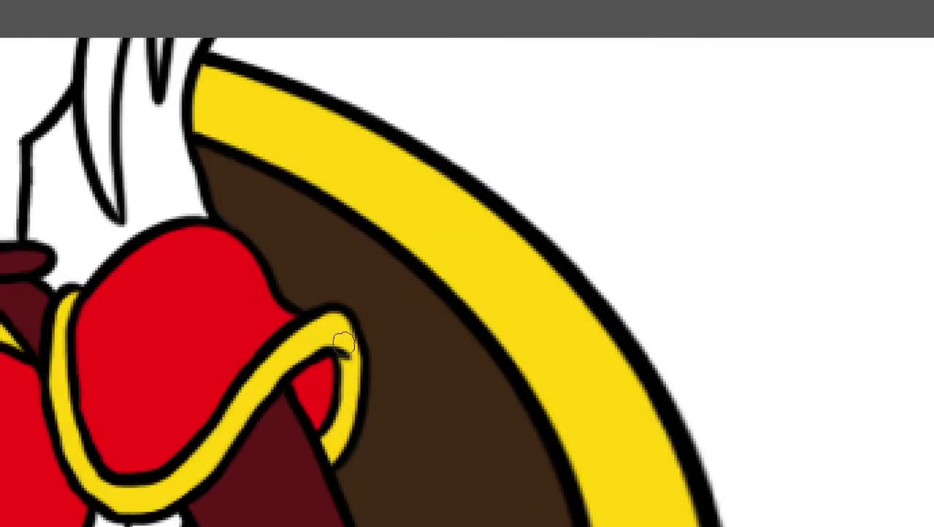
{"action": "scroll", "coordinate": [340, 340], "scroll_direction": "down", "scroll_amount": 3}
{"action": "scroll", "coordinate": [227, 314], "scroll_direction": "down", "scroll_amount": 10}
{"action": "left_click_drag", "start_coordinate": [399, 209], "coordinate": [382, 298]}
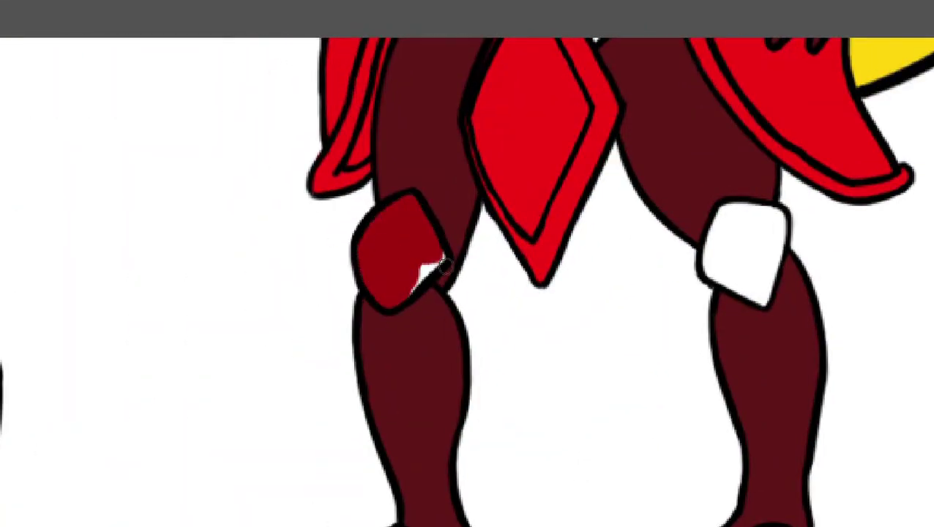
{"action": "scroll", "coordinate": [443, 265], "scroll_direction": "right", "scroll_amount": 5}
{"action": "mouse_move", "coordinate": [501, 334]}
{"action": "left_mouse_down"}
{"action": "mouse_move", "coordinate": [523, 359]}
{"action": "mouse_move", "coordinate": [533, 309]}
{"action": "left_mouse_up"}
{"action": "scroll", "coordinate": [470, 293], "scroll_direction": "up", "scroll_amount": 5}
{"action": "scroll", "coordinate": [470, 293], "scroll_direction": "left", "scroll_amount": 3}
{"action": "left_click_drag", "start_coordinate": [397, 274], "coordinate": [434, 284]}
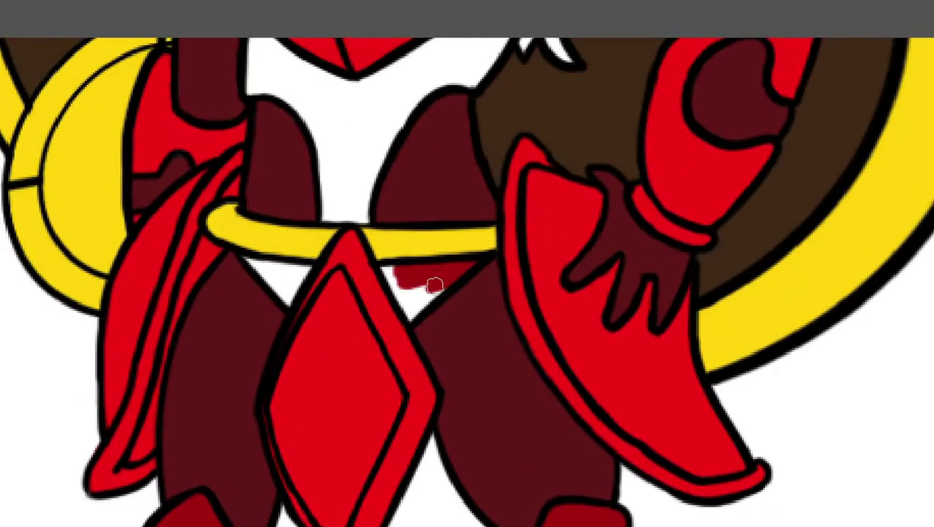
Cover the white area under the chest plate with dark red.
{"action": "scroll", "coordinate": [297, 313], "scroll_direction": "up", "scroll_amount": 2}
{"action": "scroll", "coordinate": [323, 302], "scroll_direction": "up", "scroll_amount": 5}
{"action": "mouse_move", "coordinate": [411, 375]}
{"action": "left_mouse_down"}
{"action": "mouse_move", "coordinate": [427, 385]}
{"action": "mouse_move", "coordinate": [288, 162]}
{"action": "mouse_move", "coordinate": [369, 249]}
{"action": "left_mouse_up"}
{"action": "left_click_drag", "start_coordinate": [299, 183], "coordinate": [465, 244]}
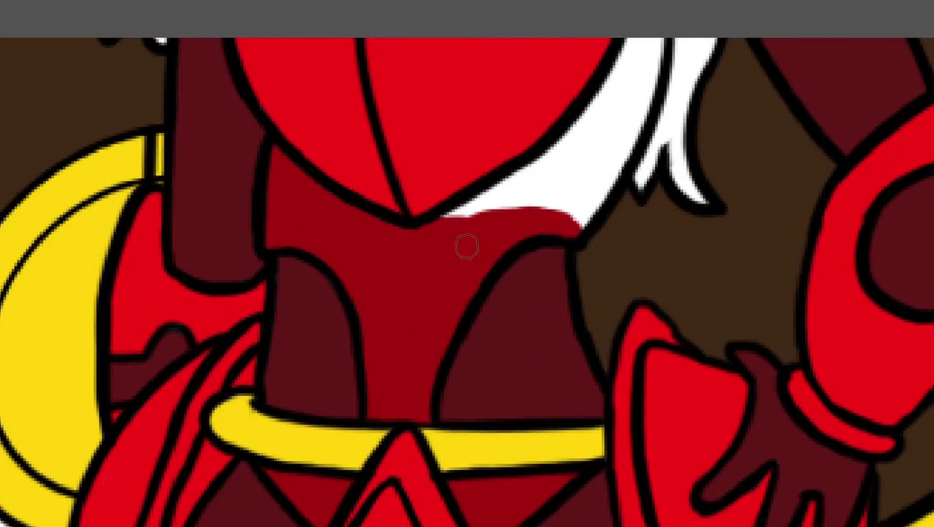
{"action": "scroll", "coordinate": [469, 184], "scroll_direction": "up", "scroll_amount": 3}
{"action": "left_click_drag", "start_coordinate": [470, 183], "coordinate": [390, 359]}
{"action": "scroll", "coordinate": [422, 329], "scroll_direction": "up", "scroll_amount": 2}
{"action": "scroll", "coordinate": [421, 330], "scroll_direction": "down", "scroll_amount": 5}
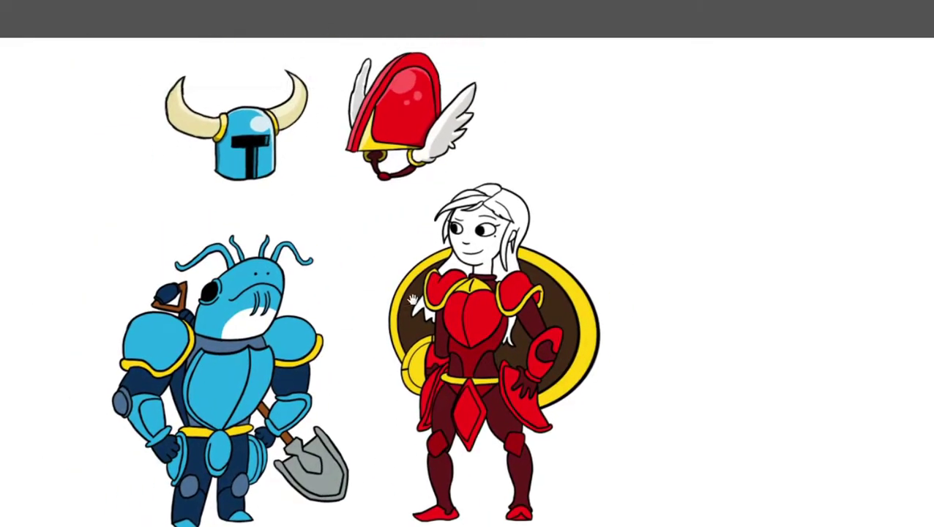
{"action": "scroll", "coordinate": [337, 300], "scroll_direction": "up", "scroll_amount": 4}
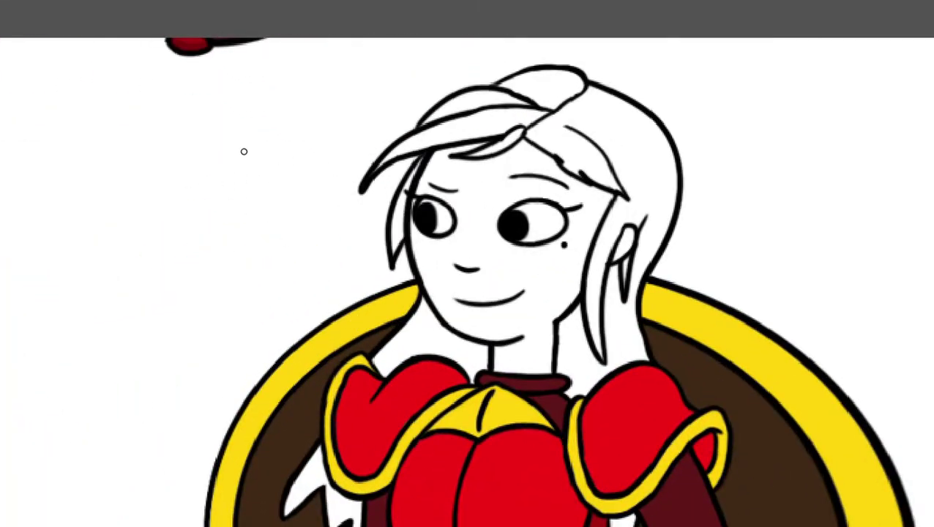
Paint the ear, neck, chin, cheek and nose in peach skin tone.
{"action": "scroll", "coordinate": [615, 241], "scroll_direction": "up", "scroll_amount": 2}
{"action": "left_click_drag", "start_coordinate": [608, 220], "coordinate": [623, 278]}
{"action": "scroll", "coordinate": [615, 241], "scroll_direction": "down", "scroll_amount": 2}
{"action": "mouse_move", "coordinate": [381, 410]}
{"action": "left_mouse_down"}
{"action": "mouse_move", "coordinate": [434, 391]}
{"action": "mouse_move", "coordinate": [458, 313]}
{"action": "mouse_move", "coordinate": [261, 319]}
{"action": "left_mouse_up"}
{"action": "scroll", "coordinate": [261, 319], "scroll_direction": "up", "scroll_amount": 3}
{"action": "mouse_move", "coordinate": [463, 344]}
{"action": "left_mouse_down"}
{"action": "mouse_move", "coordinate": [396, 181]}
{"action": "mouse_move", "coordinate": [351, 293]}
{"action": "mouse_move", "coordinate": [359, 296]}
{"action": "left_mouse_up"}
Fill the remaining forehead, below-eyebrow and beside-eye skin with peach.
{"action": "scroll", "coordinate": [352, 292], "scroll_direction": "up", "scroll_amount": 1}
{"action": "scroll", "coordinate": [359, 297], "scroll_direction": "down", "scroll_amount": 2}
{"action": "left_click_drag", "start_coordinate": [439, 249], "coordinate": [410, 198]}
{"action": "scroll", "coordinate": [390, 323], "scroll_direction": "up", "scroll_amount": 3}
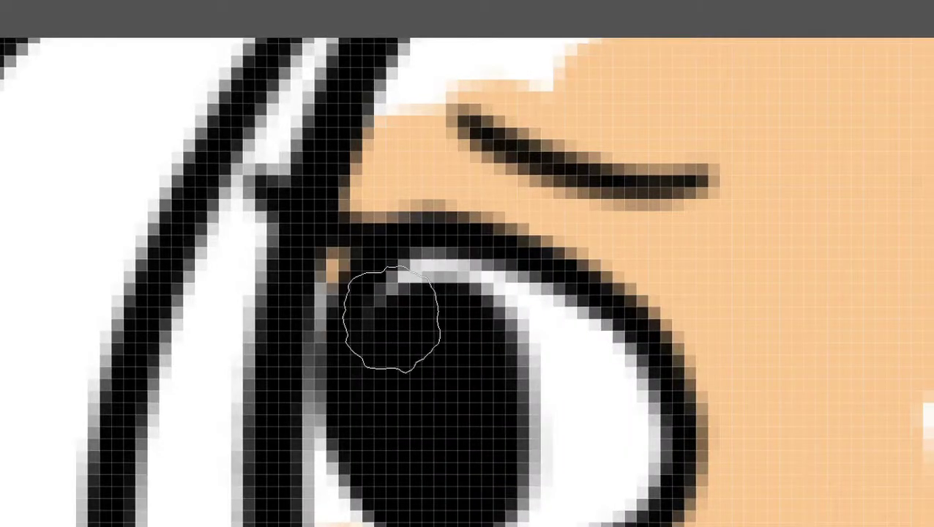
{"action": "scroll", "coordinate": [424, 366], "scroll_direction": "up", "scroll_amount": 2}
{"action": "scroll", "coordinate": [423, 368], "scroll_direction": "down", "scroll_amount": 2}
{"action": "mouse_move", "coordinate": [459, 428]}
{"action": "left_mouse_down"}
{"action": "mouse_move", "coordinate": [463, 371]}
{"action": "mouse_move", "coordinate": [598, 438]}
{"action": "mouse_move", "coordinate": [651, 403]}
{"action": "left_mouse_up"}
{"action": "scroll", "coordinate": [556, 155], "scroll_direction": "down", "scroll_amount": 2}
{"action": "scroll", "coordinate": [645, 156], "scroll_direction": "down", "scroll_amount": 2}
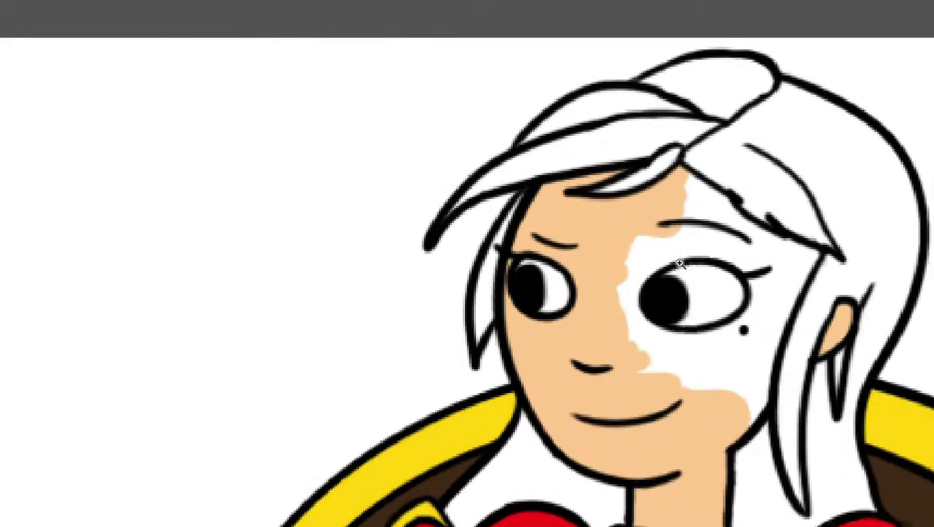
{"action": "scroll", "coordinate": [409, 348], "scroll_direction": "up", "scroll_amount": 1}
{"action": "mouse_move", "coordinate": [409, 349]}
{"action": "left_mouse_down"}
{"action": "mouse_move", "coordinate": [577, 195]}
{"action": "mouse_move", "coordinate": [477, 319]}
{"action": "mouse_move", "coordinate": [426, 350]}
{"action": "left_mouse_up"}
{"action": "scroll", "coordinate": [425, 350], "scroll_direction": "down", "scroll_amount": 4}
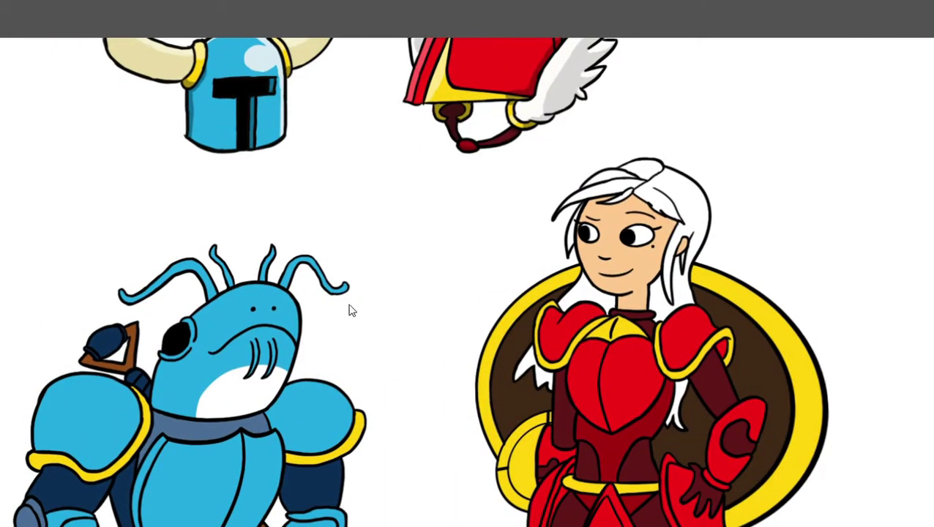
Paint the hair strand by the arm and the hair beside the neck orange.
{"action": "scroll", "coordinate": [409, 252], "scroll_direction": "up", "scroll_amount": 5}
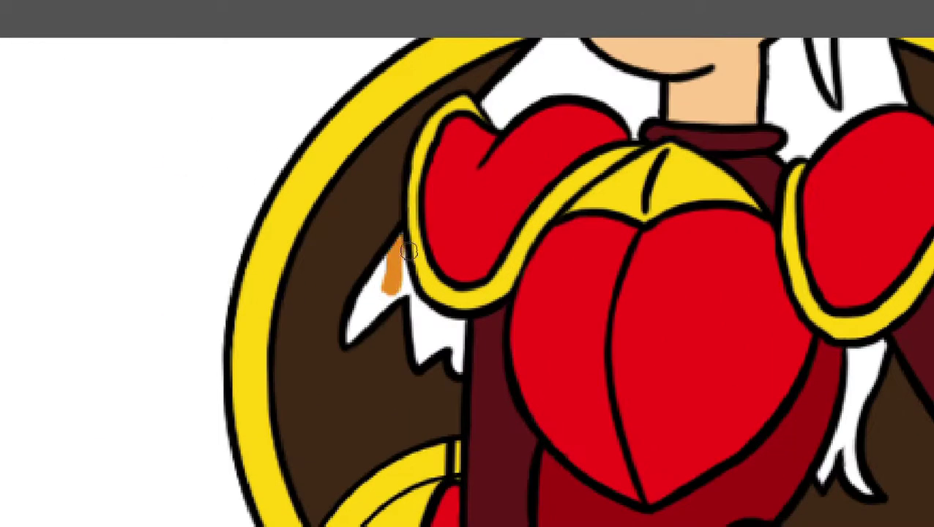
{"action": "scroll", "coordinate": [426, 336], "scroll_direction": "up", "scroll_amount": 2}
{"action": "left_click_drag", "start_coordinate": [523, 355], "coordinate": [563, 160]}
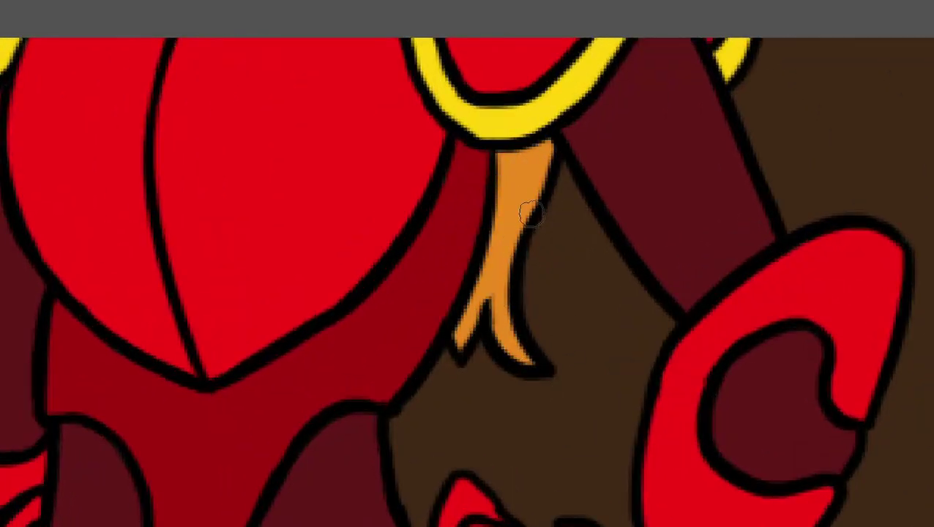
{"action": "scroll", "coordinate": [531, 213], "scroll_direction": "down", "scroll_amount": 3}
{"action": "scroll", "coordinate": [439, 293], "scroll_direction": "up", "scroll_amount": 2}
{"action": "mouse_move", "coordinate": [468, 315]}
{"action": "left_mouse_down"}
{"action": "mouse_move", "coordinate": [395, 242]}
{"action": "mouse_move", "coordinate": [326, 344]}
{"action": "left_mouse_up"}
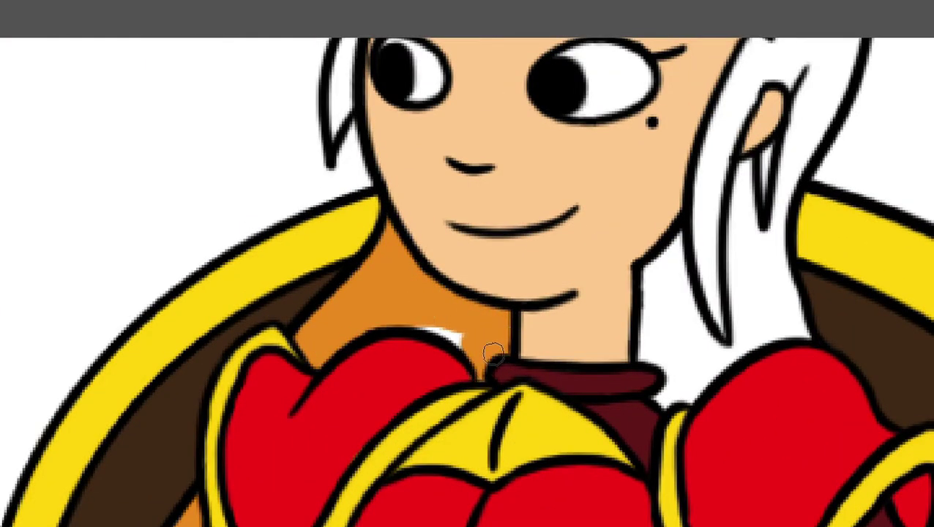
{"action": "scroll", "coordinate": [493, 354], "scroll_direction": "up", "scroll_amount": 2}
{"action": "left_click_drag", "start_coordinate": [410, 366], "coordinate": [455, 319]}
Paint the hair strips by the neck and the strands around the ear orange.
{"action": "scroll", "coordinate": [521, 254], "scroll_direction": "down", "scroll_amount": 2}
{"action": "mouse_move", "coordinate": [455, 379]}
{"action": "left_mouse_down"}
{"action": "mouse_move", "coordinate": [459, 325]}
{"action": "mouse_move", "coordinate": [440, 212]}
{"action": "left_mouse_up"}
{"action": "left_click_drag", "start_coordinate": [483, 307], "coordinate": [585, 219]}
{"action": "scroll", "coordinate": [463, 308], "scroll_direction": "up", "scroll_amount": 2}
{"action": "left_click_drag", "start_coordinate": [491, 381], "coordinate": [527, 197]}
{"action": "left_click_drag", "start_coordinate": [425, 307], "coordinate": [535, 110]}
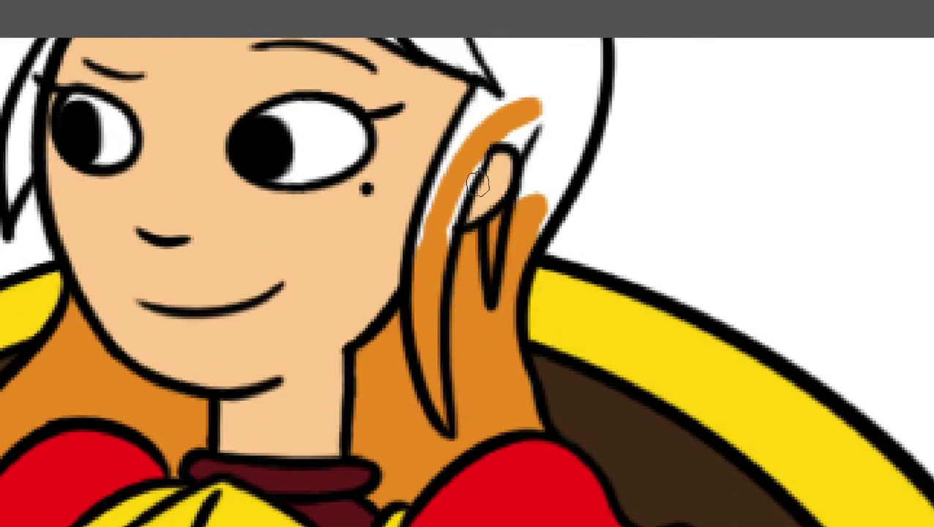
{"action": "left_click_drag", "start_coordinate": [479, 183], "coordinate": [553, 190]}
Color the top of the hair and the strand over the forehead orange.
{"action": "scroll", "coordinate": [507, 236], "scroll_direction": "up", "scroll_amount": 2}
{"action": "scroll", "coordinate": [430, 188], "scroll_direction": "up", "scroll_amount": 2}
{"action": "mouse_move", "coordinate": [315, 73]}
{"action": "left_mouse_down"}
{"action": "mouse_move", "coordinate": [452, 197]}
{"action": "mouse_move", "coordinate": [340, 211]}
{"action": "mouse_move", "coordinate": [267, 145]}
{"action": "left_mouse_up"}
{"action": "scroll", "coordinate": [428, 281], "scroll_direction": "up", "scroll_amount": 2}
{"action": "scroll", "coordinate": [428, 281], "scroll_direction": "up", "scroll_amount": 3}
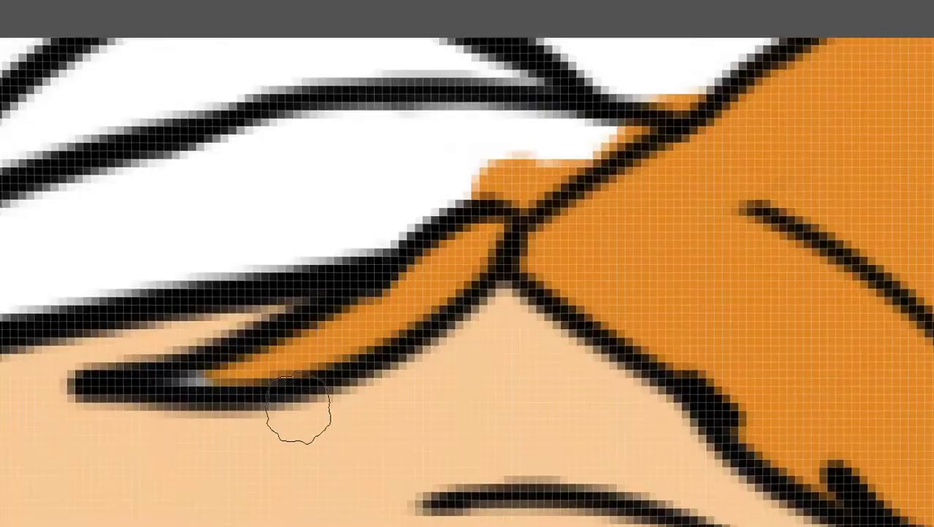
{"action": "scroll", "coordinate": [298, 410], "scroll_direction": "down", "scroll_amount": 3}
{"action": "left_click_drag", "start_coordinate": [468, 201], "coordinate": [402, 375]}
Fill the last white hair patch with orange.
{"action": "scroll", "coordinate": [344, 275], "scroll_direction": "up", "scroll_amount": 2}
{"action": "scroll", "coordinate": [512, 220], "scroll_direction": "down", "scroll_amount": 3}
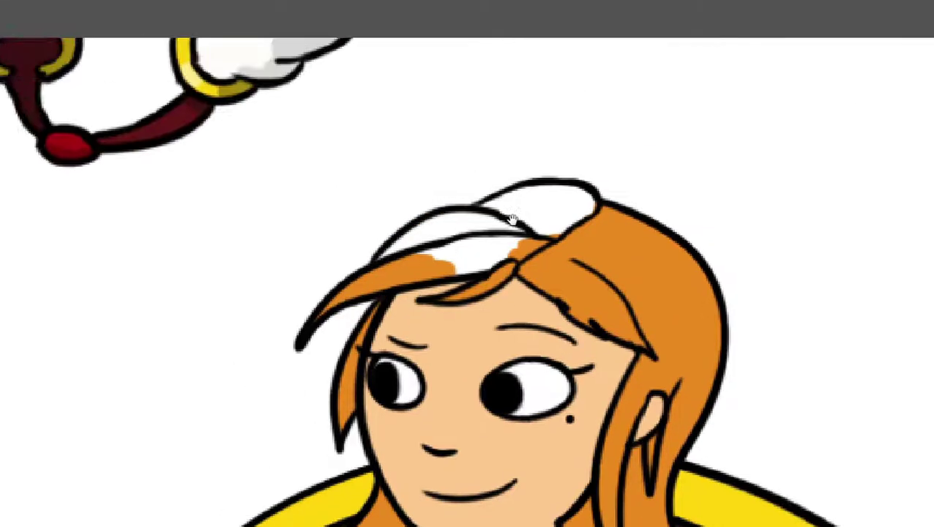
{"action": "scroll", "coordinate": [512, 220], "scroll_direction": "down", "scroll_amount": 2}
{"action": "left_click_drag", "start_coordinate": [580, 260], "coordinate": [321, 334]}
{"action": "scroll", "coordinate": [366, 337], "scroll_direction": "down", "scroll_amount": 5}
{"action": "scroll", "coordinate": [415, 344], "scroll_direction": "down", "scroll_amount": 2}
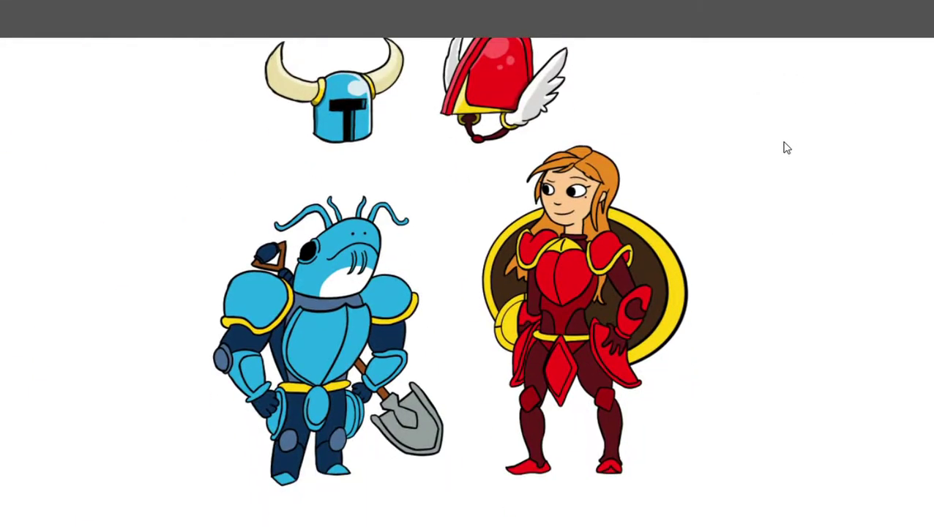
{"action": "scroll", "coordinate": [311, 256], "scroll_direction": "up", "scroll_amount": 4}
{"action": "scroll", "coordinate": [329, 286], "scroll_direction": "up", "scroll_amount": 2}
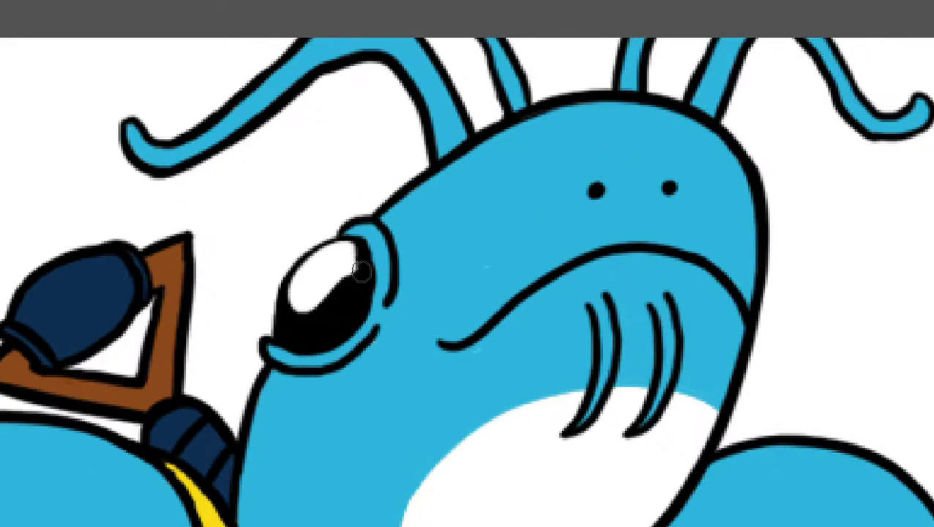
Zoom in and center the view on the red knight's face.
{"action": "scroll", "coordinate": [367, 295], "scroll_direction": "down", "scroll_amount": 3}
{"action": "scroll", "coordinate": [705, 323], "scroll_direction": "up", "scroll_amount": 3}
{"action": "scroll", "coordinate": [454, 306], "scroll_direction": "up", "scroll_amount": 2}
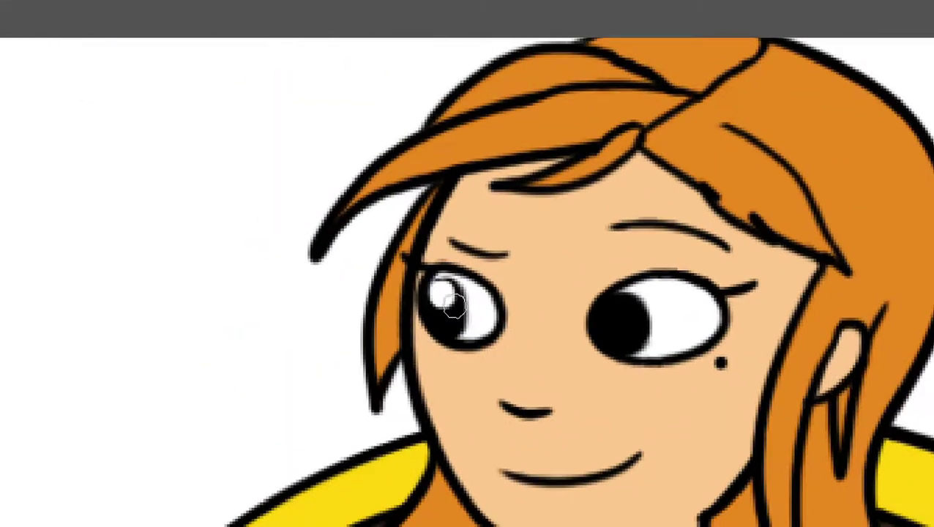
{"action": "scroll", "coordinate": [624, 311], "scroll_direction": "up", "scroll_amount": 1}
{"action": "scroll", "coordinate": [624, 311], "scroll_direction": "down", "scroll_amount": 2}
{"action": "scroll", "coordinate": [558, 350], "scroll_direction": "up", "scroll_amount": 1}
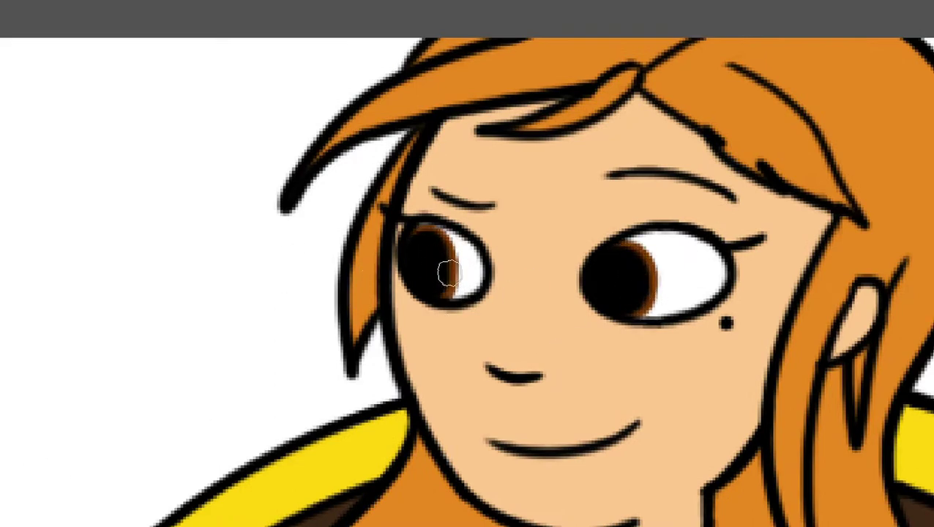
{"action": "scroll", "coordinate": [689, 232], "scroll_direction": "up", "scroll_amount": 1}
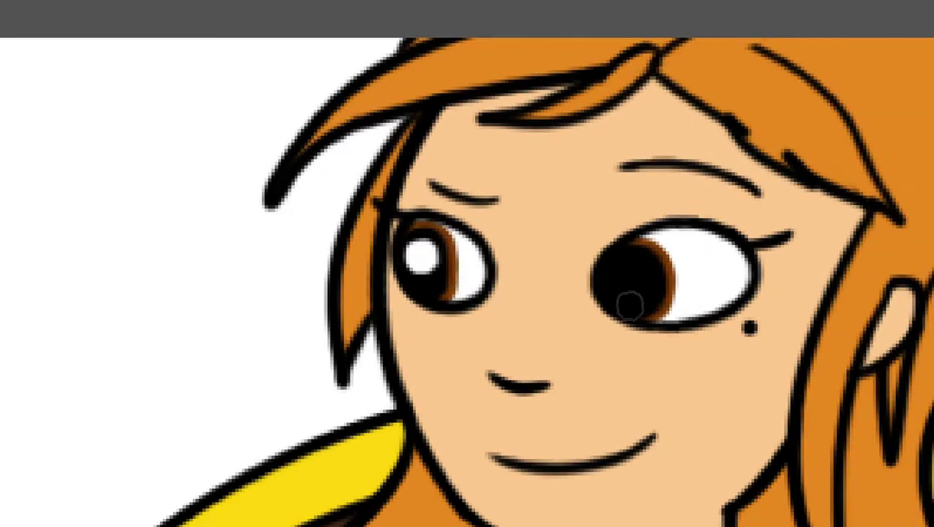
{"action": "scroll", "coordinate": [604, 311], "scroll_direction": "down", "scroll_amount": 1}
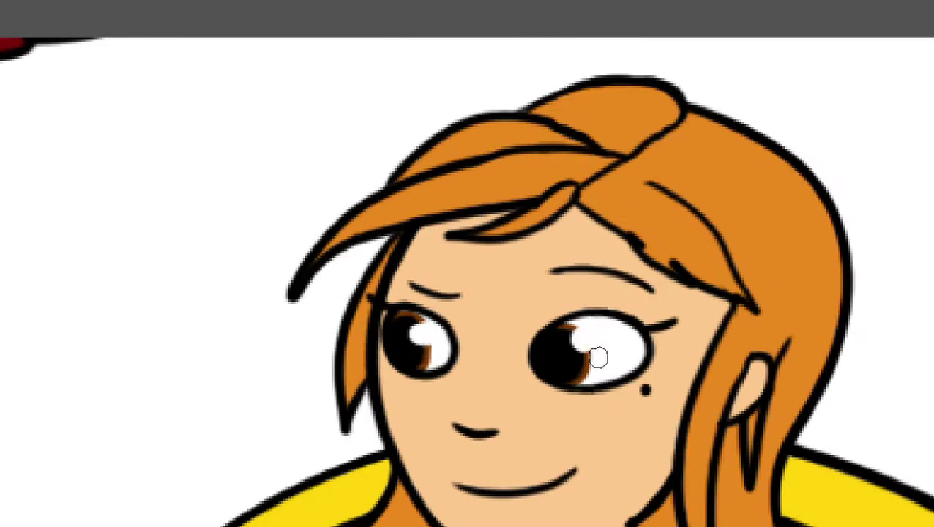
{"action": "left_click_drag", "start_coordinate": [598, 357], "coordinate": [705, 334]}
{"action": "scroll", "coordinate": [645, 313], "scroll_direction": "left", "scroll_amount": 2}
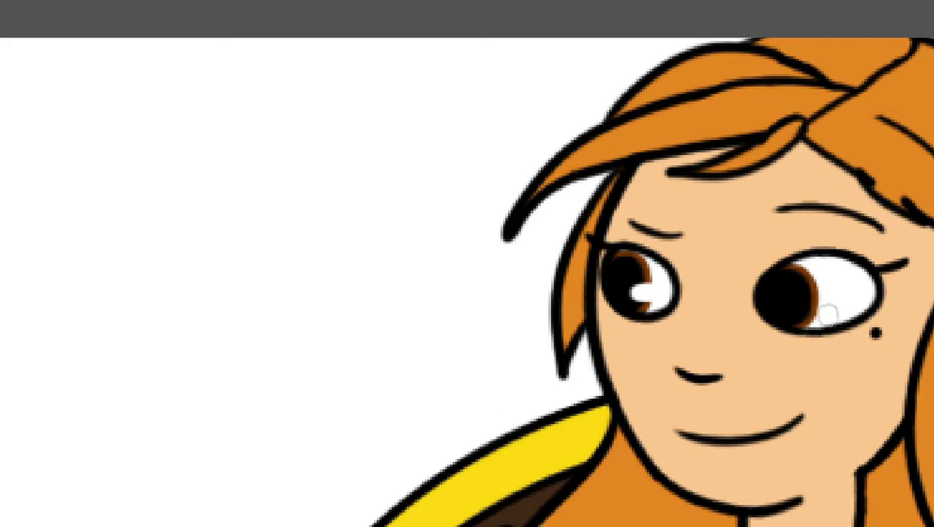
{"action": "scroll", "coordinate": [827, 313], "scroll_direction": "down", "scroll_amount": 1}
{"action": "scroll", "coordinate": [795, 317], "scroll_direction": "up", "scroll_amount": 2}
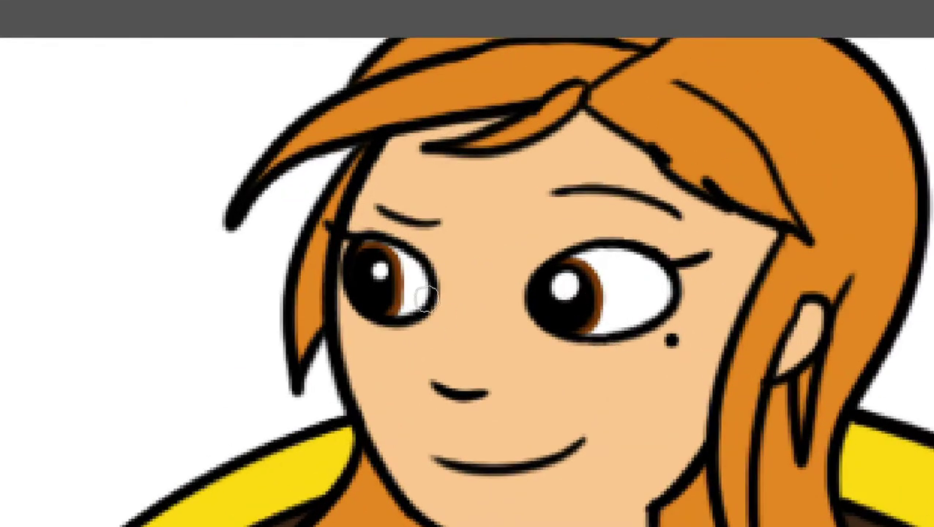
Bring the shark knight's head into view and shift the shoulder highlight further right.
{"action": "scroll", "coordinate": [552, 291], "scroll_direction": "down", "scroll_amount": 1}
{"action": "scroll", "coordinate": [443, 313], "scroll_direction": "down", "scroll_amount": 1}
{"action": "scroll", "coordinate": [444, 313], "scroll_direction": "down", "scroll_amount": 3}
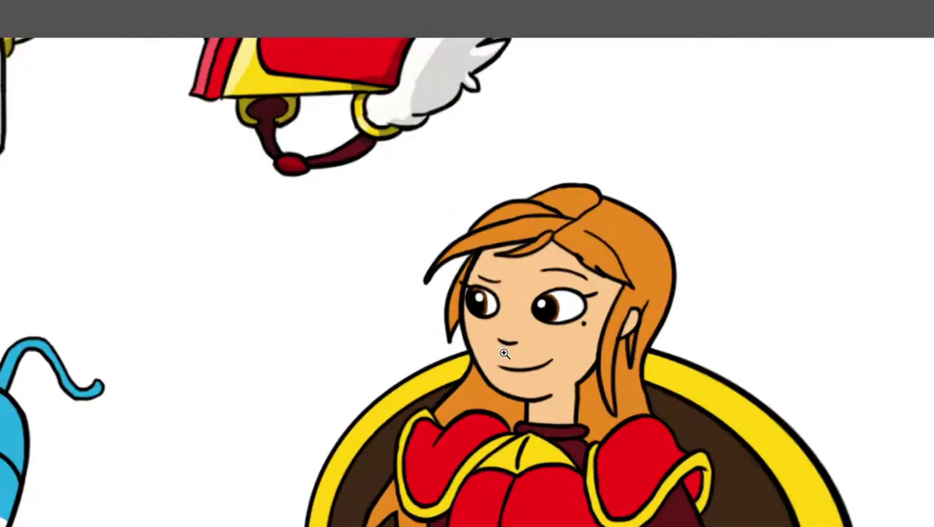
{"action": "scroll", "coordinate": [444, 312], "scroll_direction": "up", "scroll_amount": 3}
{"action": "scroll", "coordinate": [792, 76], "scroll_direction": "down", "scroll_amount": 3}
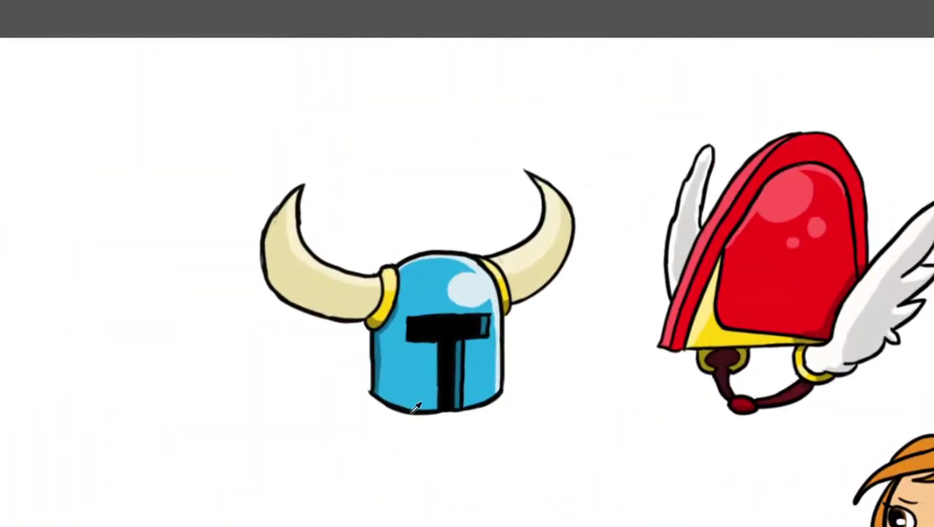
{"action": "left_click_drag", "start_coordinate": [551, 410], "coordinate": [551, 273]}
{"action": "scroll", "coordinate": [221, 271], "scroll_direction": "up", "scroll_amount": 2}
{"action": "scroll", "coordinate": [218, 255], "scroll_direction": "up", "scroll_amount": 2}
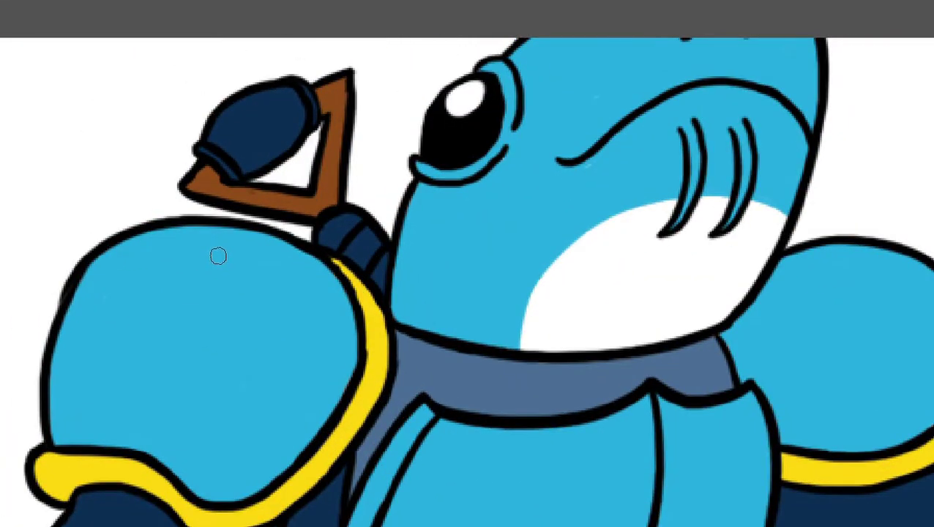
{"action": "left_click_drag", "start_coordinate": [149, 256], "coordinate": [225, 249]}
Zoom out and reposition the view to show both knights together.
{"action": "key", "text": "ctrl+1"}
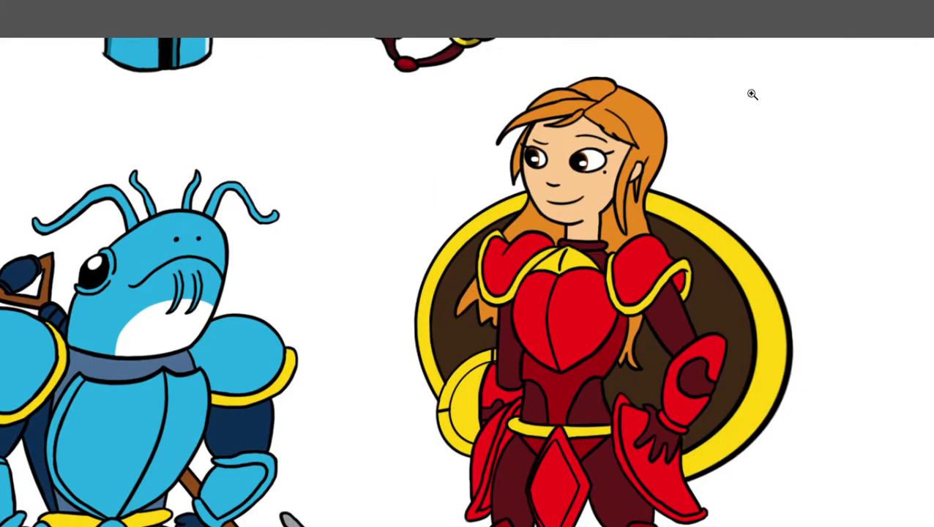
{"action": "scroll", "coordinate": [422, 187], "scroll_direction": "down", "scroll_amount": 1}
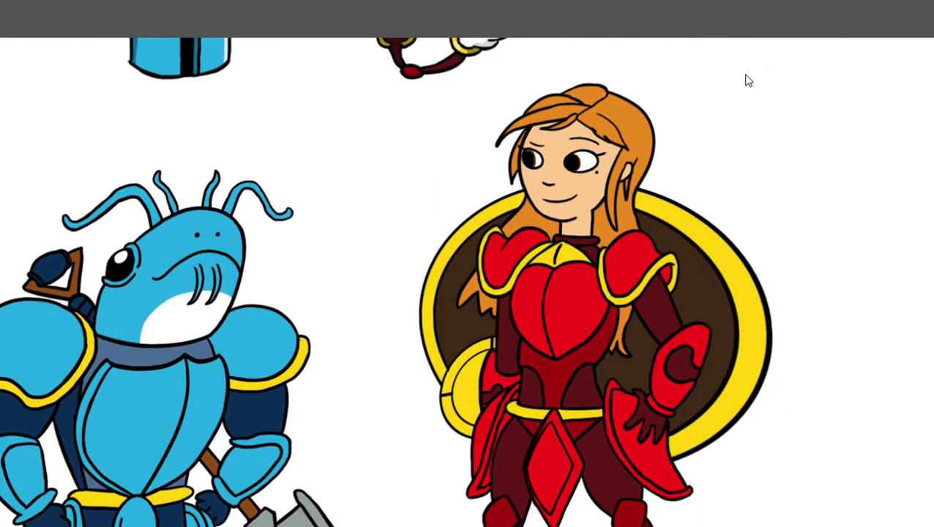
{"action": "scroll", "coordinate": [323, 212], "scroll_direction": "up", "scroll_amount": 2}
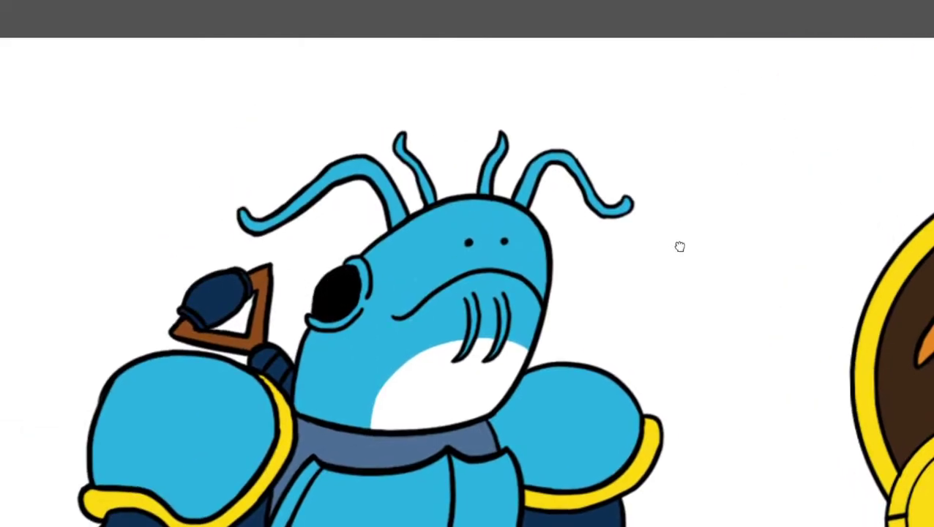
{"action": "scroll", "coordinate": [357, 303], "scroll_direction": "down", "scroll_amount": 1}
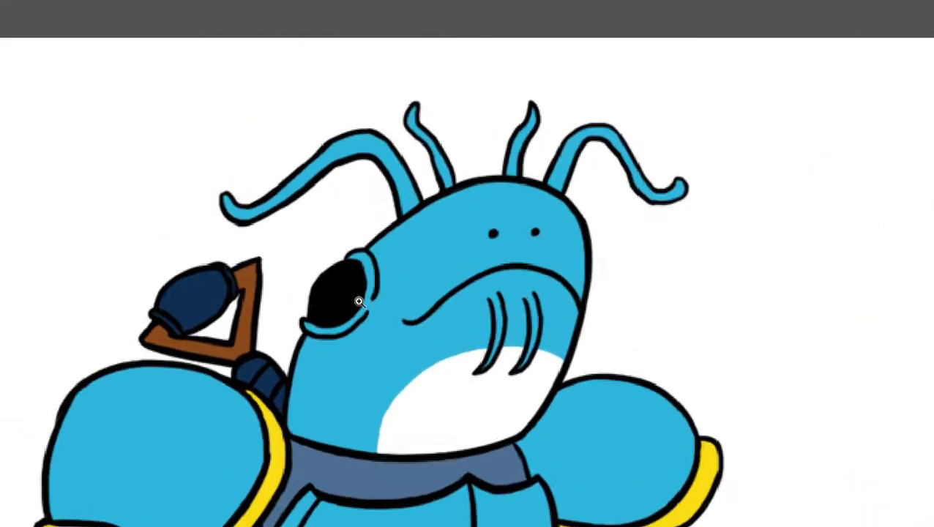
{"action": "scroll", "coordinate": [355, 277], "scroll_direction": "up", "scroll_amount": 1}
{"action": "scroll", "coordinate": [381, 285], "scroll_direction": "down", "scroll_amount": 2}
{"action": "scroll", "coordinate": [428, 293], "scroll_direction": "up", "scroll_amount": 2}
{"action": "scroll", "coordinate": [429, 297], "scroll_direction": "up", "scroll_amount": 2}
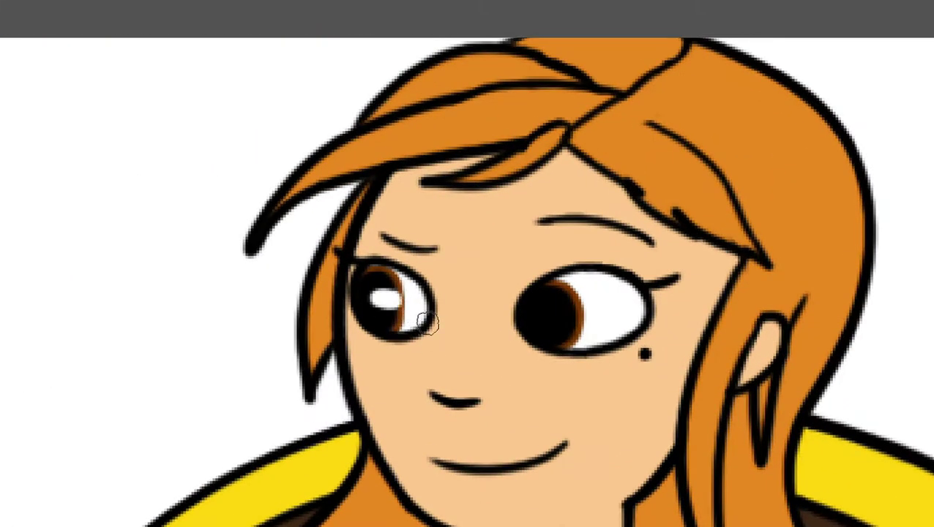
{"action": "scroll", "coordinate": [573, 323], "scroll_direction": "down", "scroll_amount": 2}
{"action": "scroll", "coordinate": [512, 330], "scroll_direction": "up", "scroll_amount": 1}
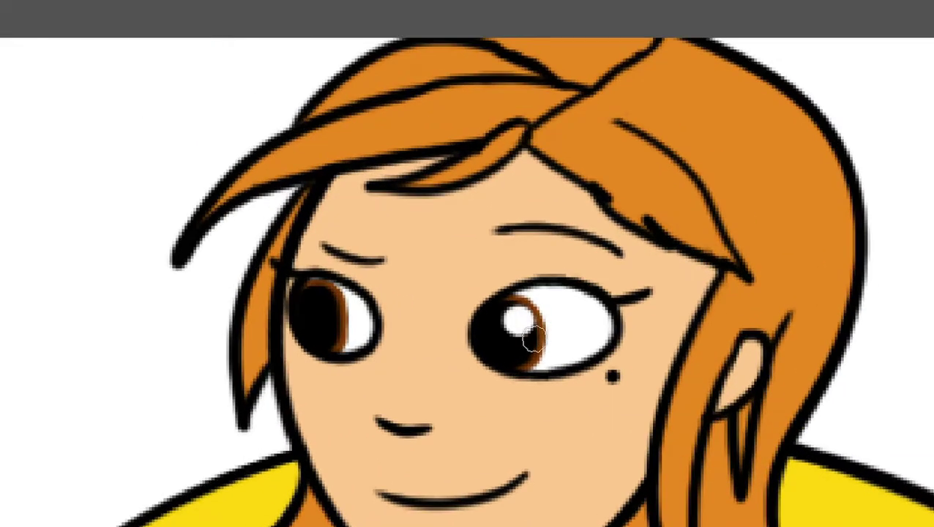
{"action": "scroll", "coordinate": [439, 334], "scroll_direction": "down", "scroll_amount": 2}
{"action": "scroll", "coordinate": [316, 350], "scroll_direction": "down", "scroll_amount": 2}
{"action": "left_click_drag", "start_coordinate": [316, 351], "coordinate": [444, 227]}
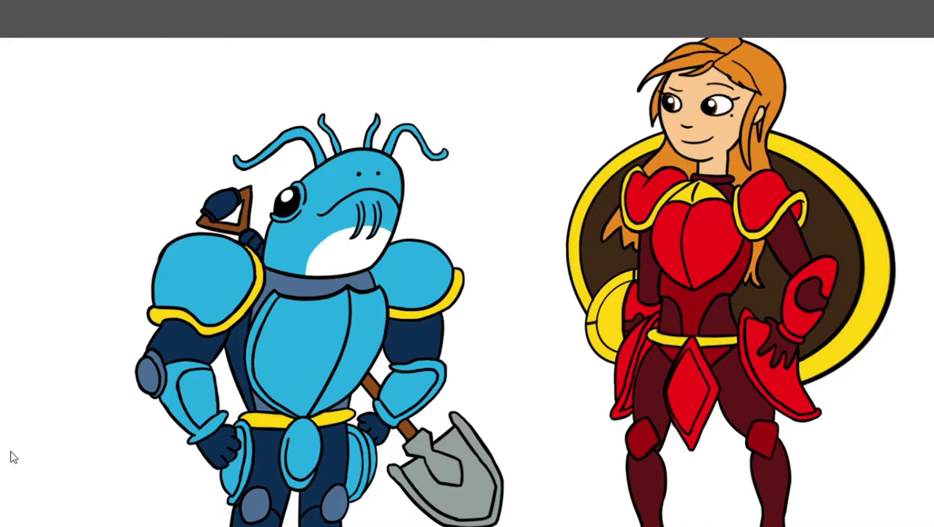
{"action": "scroll", "coordinate": [303, 242], "scroll_direction": "down", "scroll_amount": 2}
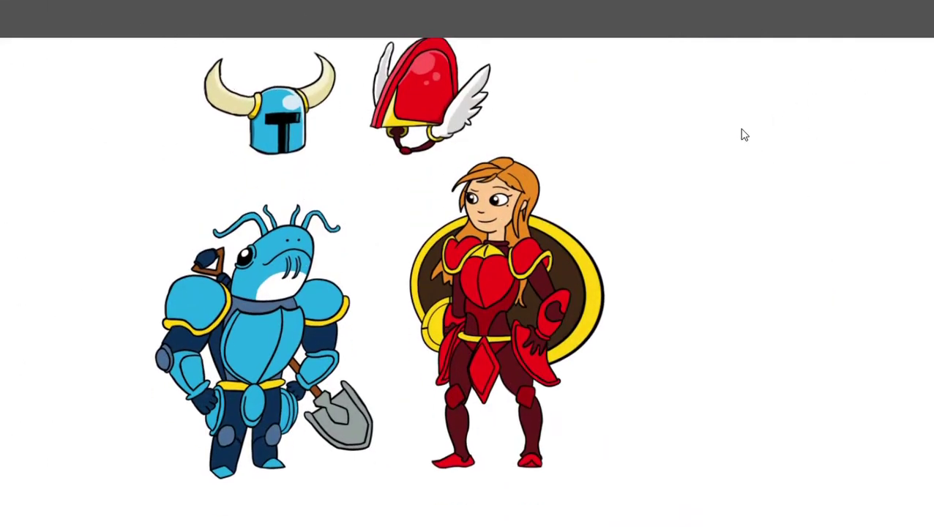
{"action": "scroll", "coordinate": [271, 209], "scroll_direction": "up", "scroll_amount": 2}
{"action": "scroll", "coordinate": [419, 332], "scroll_direction": "up", "scroll_amount": 1}
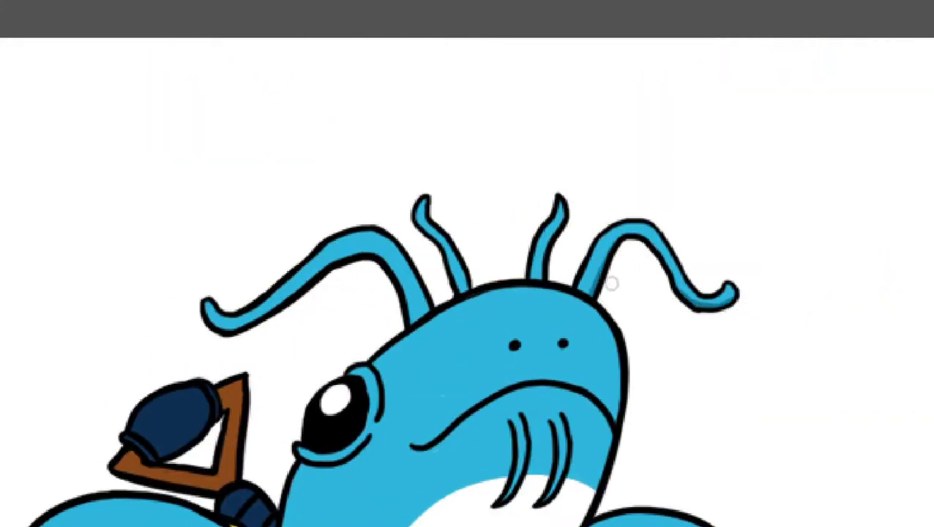
{"action": "scroll", "coordinate": [677, 265], "scroll_direction": "up", "scroll_amount": 1}
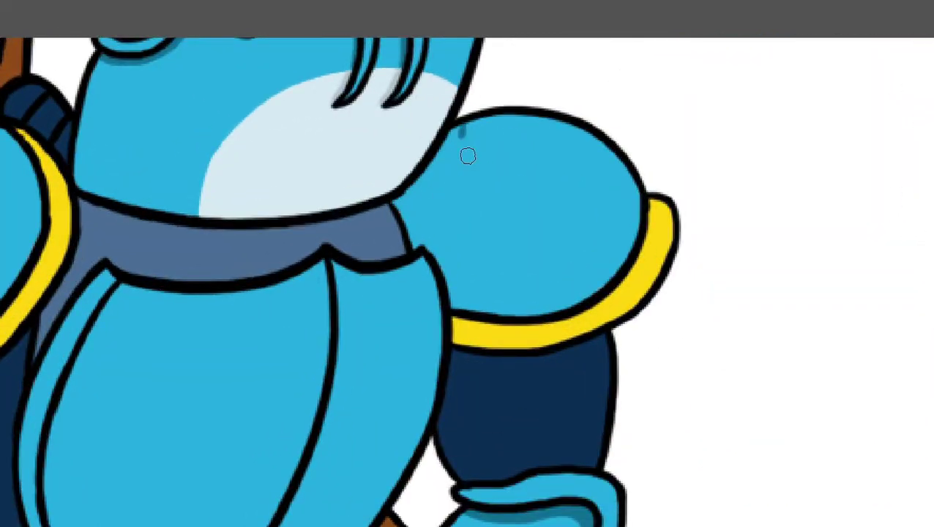
Paint navy shadows inside the shoulder rim, by the neck and along both chest plate edges.
{"action": "left_click_drag", "start_coordinate": [468, 156], "coordinate": [403, 212]}
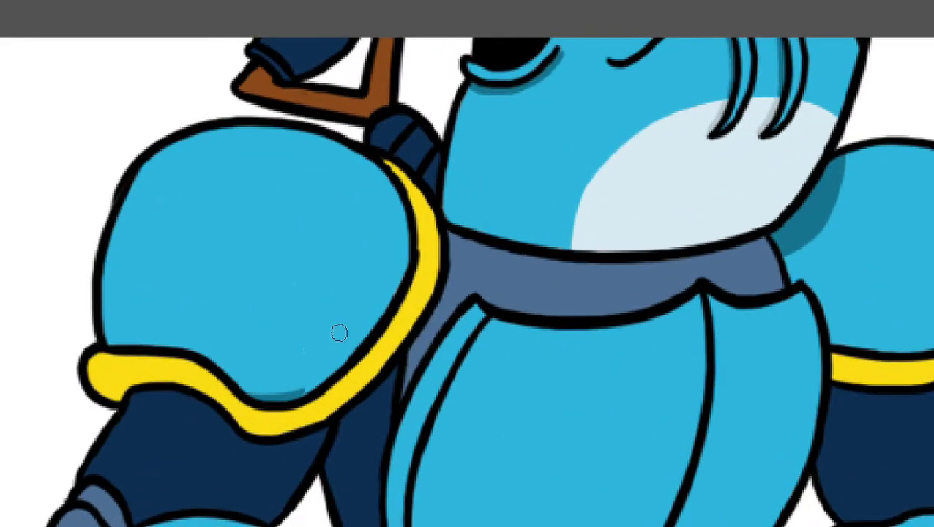
{"action": "key", "text": "ctrl+z"}
{"action": "left_click_drag", "start_coordinate": [418, 246], "coordinate": [308, 404]}
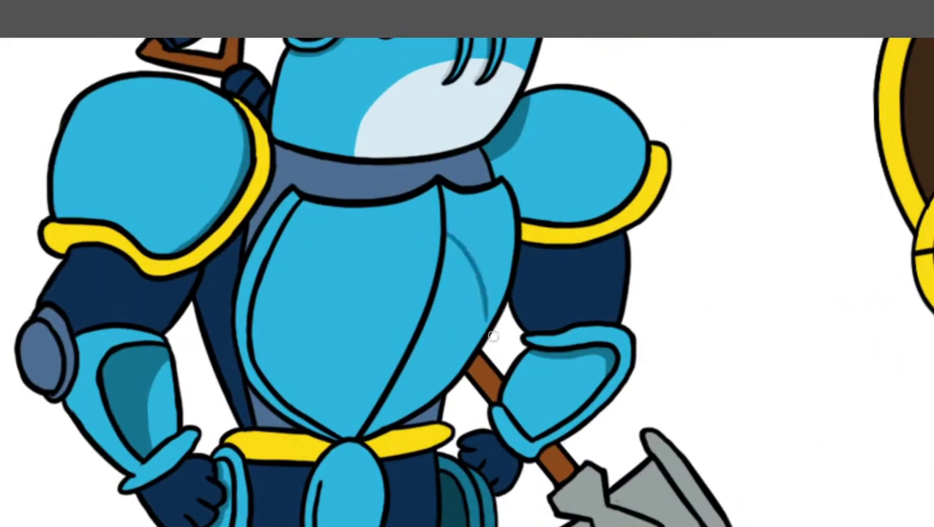
{"action": "left_click_drag", "start_coordinate": [468, 212], "coordinate": [483, 212]}
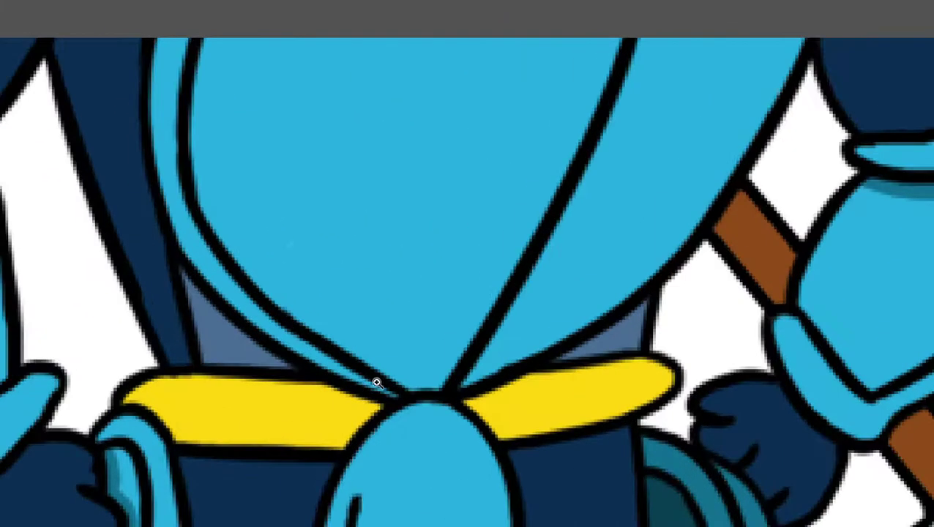
{"action": "left_click_drag", "start_coordinate": [375, 381], "coordinate": [176, 211]}
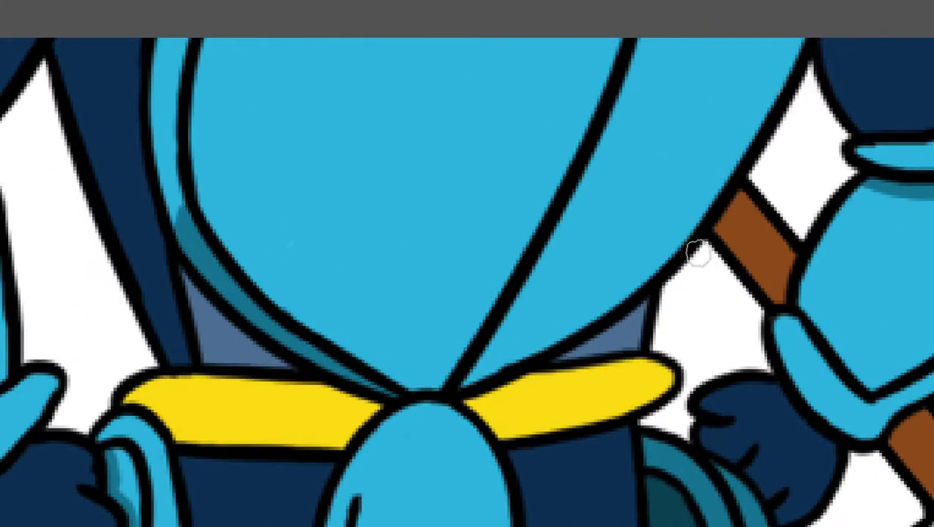
{"action": "mouse_move", "coordinate": [694, 227]}
{"action": "left_mouse_down"}
{"action": "mouse_move", "coordinate": [521, 295]}
{"action": "mouse_move", "coordinate": [546, 360]}
{"action": "left_mouse_up"}
Shade the lower chest plate's right edge and darken the right arm plate.
{"action": "scroll", "coordinate": [430, 290], "scroll_direction": "down", "scroll_amount": 5}
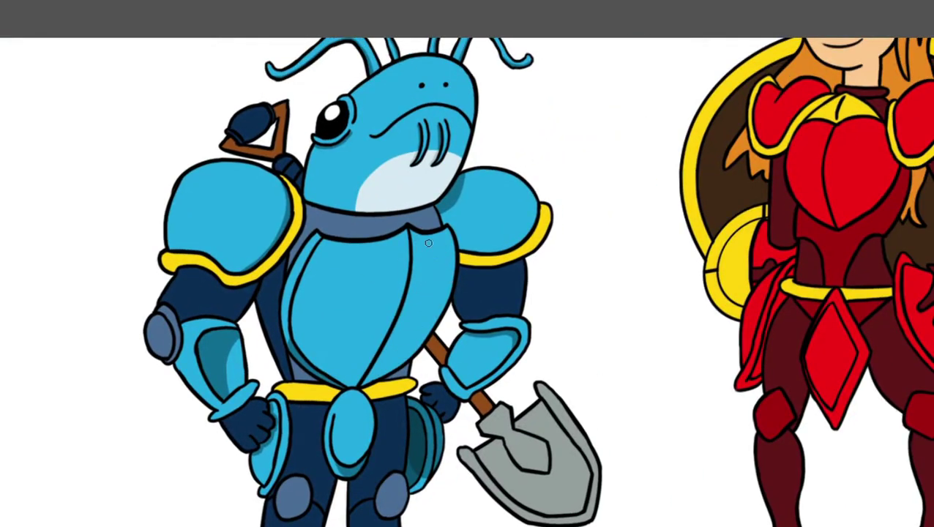
{"action": "scroll", "coordinate": [432, 243], "scroll_direction": "up", "scroll_amount": 5}
{"action": "left_click_drag", "start_coordinate": [380, 396], "coordinate": [463, 330]}
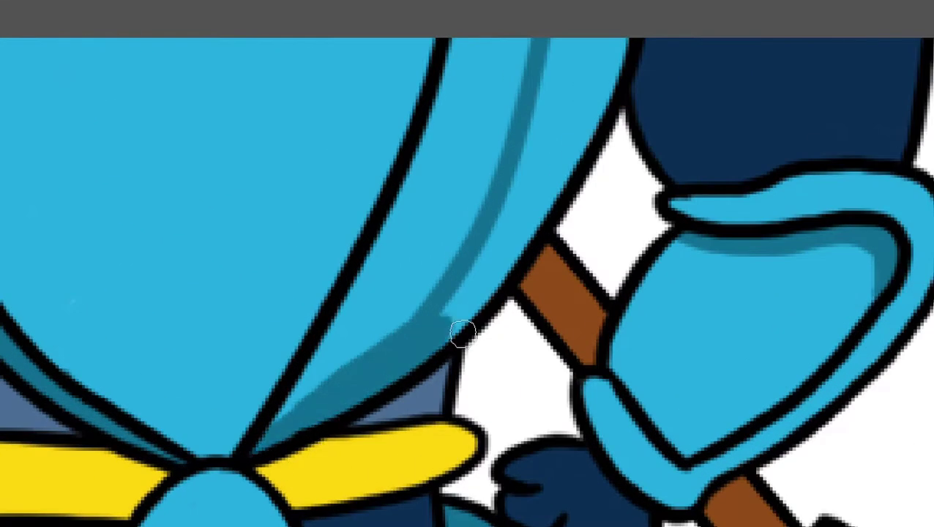
{"action": "scroll", "coordinate": [407, 371], "scroll_direction": "up", "scroll_amount": 2}
{"action": "scroll", "coordinate": [403, 368], "scroll_direction": "up", "scroll_amount": 2}
{"action": "left_click_drag", "start_coordinate": [403, 368], "coordinate": [423, 243]}
{"action": "scroll", "coordinate": [423, 244], "scroll_direction": "down", "scroll_amount": 5}
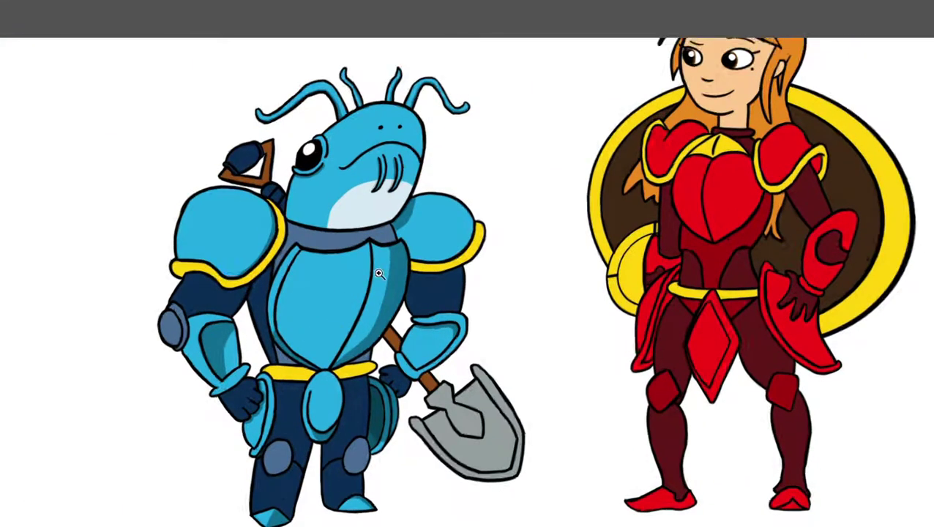
{"action": "scroll", "coordinate": [424, 274], "scroll_direction": "up", "scroll_amount": 1}
{"action": "scroll", "coordinate": [310, 273], "scroll_direction": "up", "scroll_amount": 3}
{"action": "scroll", "coordinate": [310, 273], "scroll_direction": "down", "scroll_amount": 3}
{"action": "scroll", "coordinate": [410, 183], "scroll_direction": "up", "scroll_amount": 8}
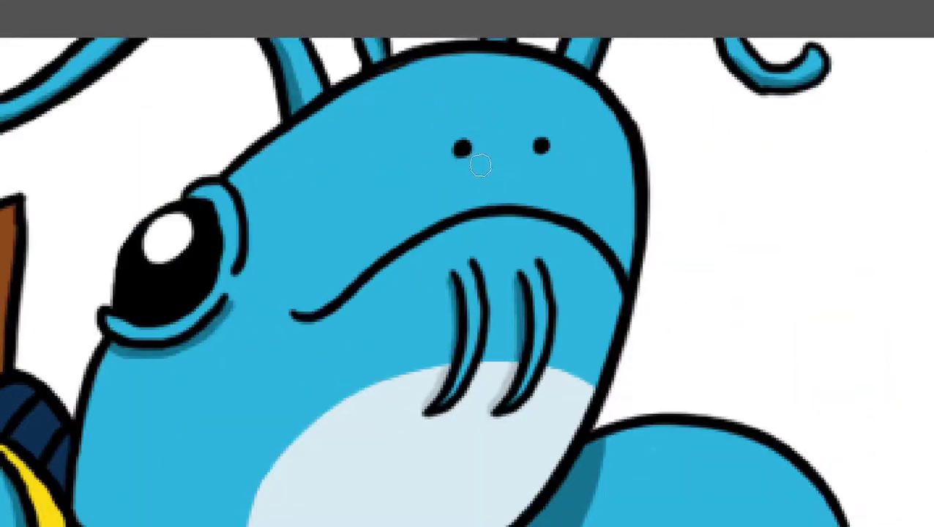
Shade around the two dots on the head and add a shadow band under the mouth.
{"action": "mouse_move", "coordinate": [480, 162]}
{"action": "left_mouse_down"}
{"action": "mouse_move", "coordinate": [543, 152]}
{"action": "mouse_move", "coordinate": [576, 168]}
{"action": "left_mouse_up"}
{"action": "left_click_drag", "start_coordinate": [608, 257], "coordinate": [403, 289]}
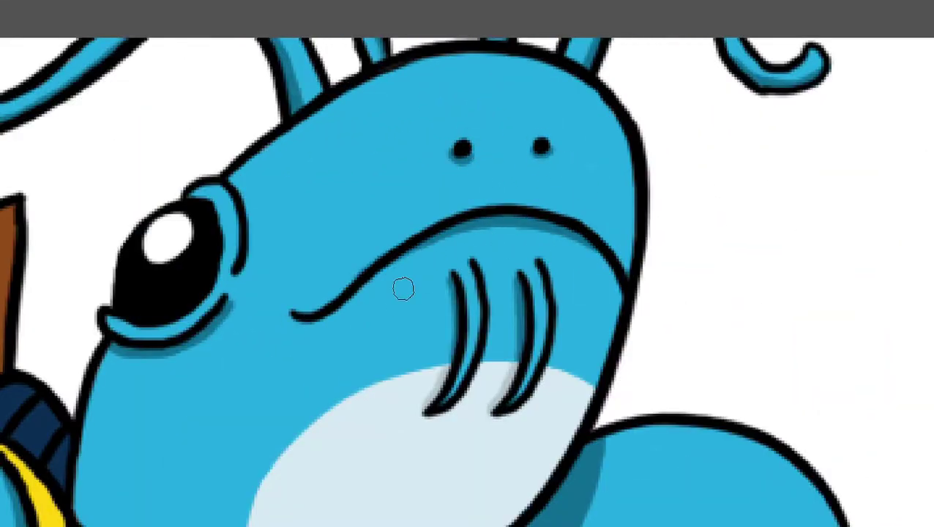
{"action": "scroll", "coordinate": [590, 329], "scroll_direction": "up", "scroll_amount": 2}
{"action": "scroll", "coordinate": [438, 266], "scroll_direction": "down", "scroll_amount": 3}
{"action": "scroll", "coordinate": [367, 335], "scroll_direction": "down", "scroll_amount": 2}
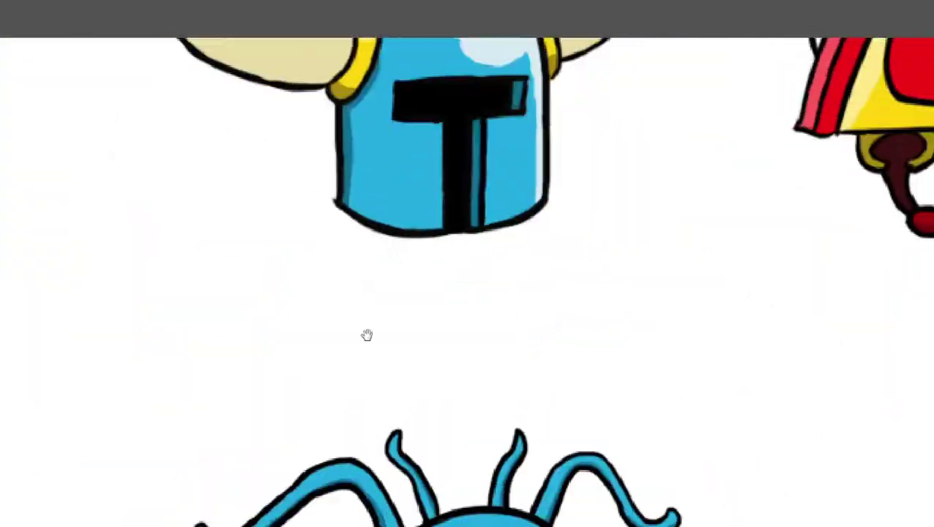
{"action": "scroll", "coordinate": [424, 199], "scroll_direction": "up", "scroll_amount": 3}
{"action": "scroll", "coordinate": [425, 199], "scroll_direction": "down", "scroll_amount": 5}
{"action": "scroll", "coordinate": [502, 266], "scroll_direction": "up", "scroll_amount": 3}
Shade the shark knight's left arm, both hands and upper arm in dark navy.
{"action": "mouse_move", "coordinate": [381, 344]}
{"action": "left_mouse_down"}
{"action": "mouse_move", "coordinate": [502, 266]}
{"action": "mouse_move", "coordinate": [355, 364]}
{"action": "left_mouse_up"}
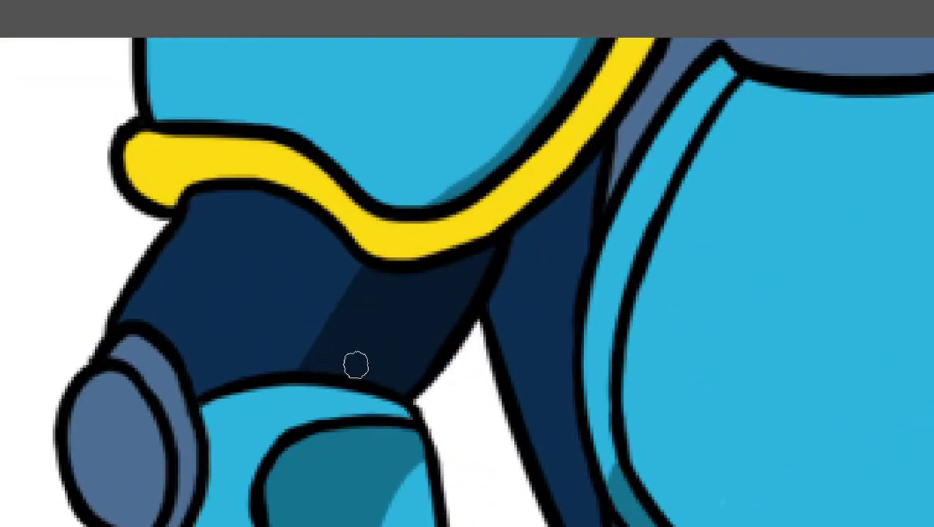
{"action": "scroll", "coordinate": [574, 442], "scroll_direction": "down", "scroll_amount": 3}
{"action": "scroll", "coordinate": [574, 443], "scroll_direction": "up", "scroll_amount": 3}
{"action": "left_click_drag", "start_coordinate": [531, 381], "coordinate": [470, 412]}
{"action": "left_click_drag", "start_coordinate": [503, 485], "coordinate": [428, 384]}
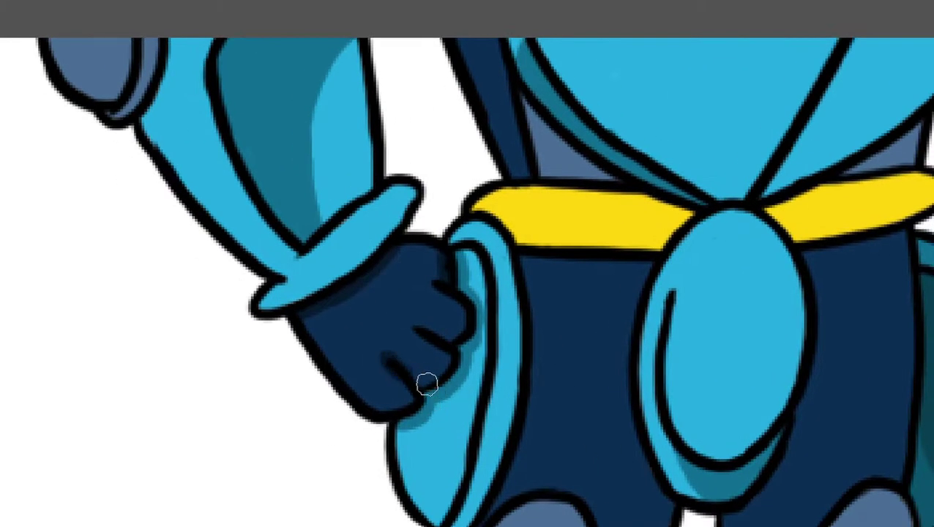
{"action": "scroll", "coordinate": [446, 374], "scroll_direction": "down", "scroll_amount": 3}
{"action": "scroll", "coordinate": [515, 315], "scroll_direction": "up", "scroll_amount": 4}
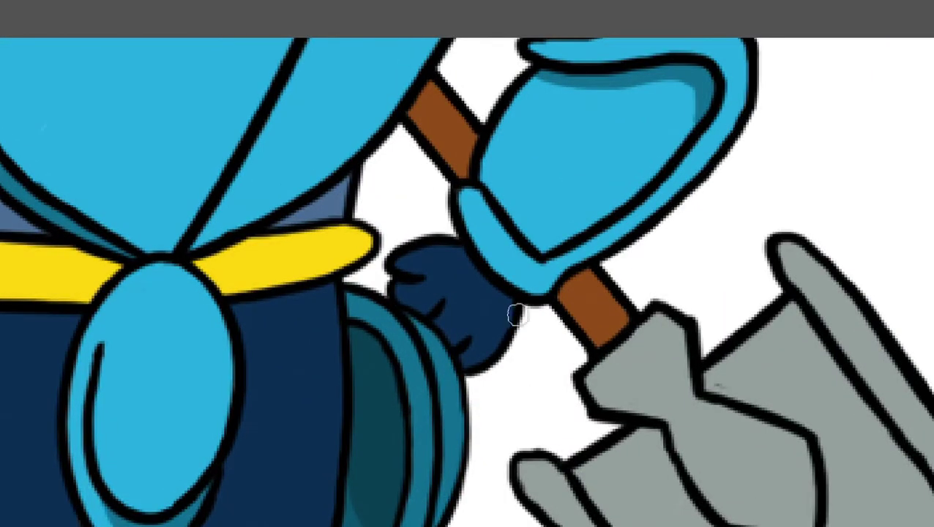
{"action": "left_click_drag", "start_coordinate": [473, 264], "coordinate": [515, 317]}
{"action": "scroll", "coordinate": [515, 317], "scroll_direction": "down", "scroll_amount": 3}
{"action": "scroll", "coordinate": [470, 219], "scroll_direction": "up", "scroll_amount": 4}
{"action": "mouse_move", "coordinate": [470, 216]}
{"action": "left_mouse_down"}
{"action": "mouse_move", "coordinate": [463, 298]}
{"action": "mouse_move", "coordinate": [425, 220]}
{"action": "left_mouse_up"}
{"action": "scroll", "coordinate": [425, 220], "scroll_direction": "down", "scroll_amount": 3}
{"action": "scroll", "coordinate": [395, 370], "scroll_direction": "up", "scroll_amount": 1}
{"action": "scroll", "coordinate": [396, 370], "scroll_direction": "up", "scroll_amount": 3}
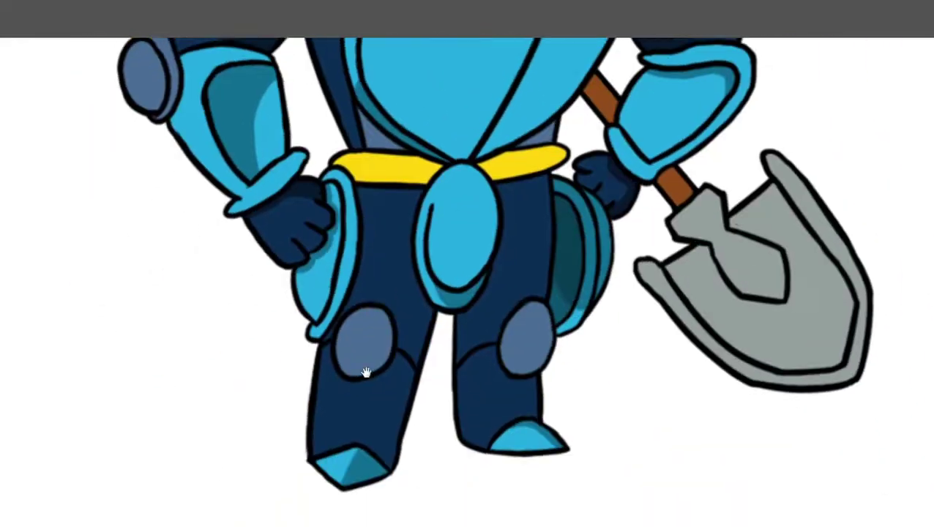
Paint dark navy shading down the leg's inner edge along shin and thigh.
{"action": "left_click_drag", "start_coordinate": [388, 366], "coordinate": [414, 370]}
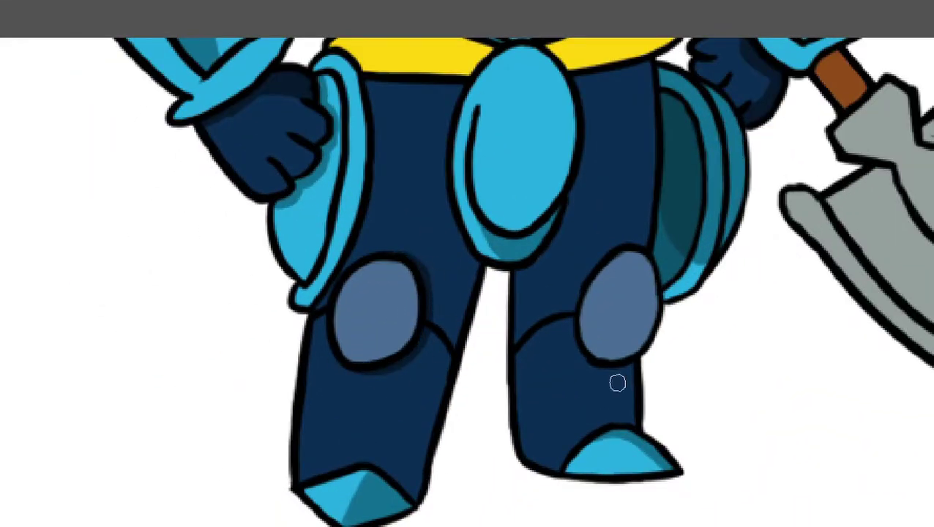
{"action": "left_click_drag", "start_coordinate": [472, 261], "coordinate": [414, 503]}
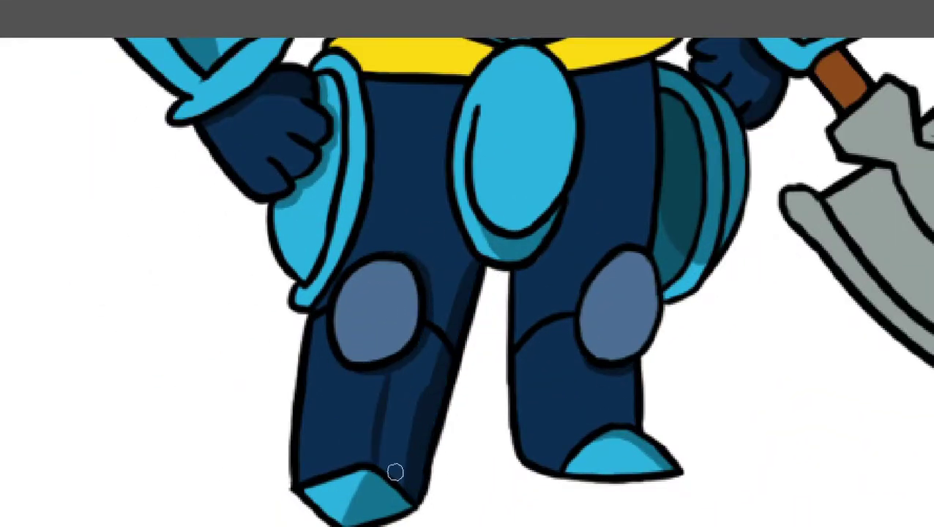
{"action": "mouse_move", "coordinate": [420, 358]}
{"action": "left_mouse_down"}
{"action": "mouse_move", "coordinate": [415, 388]}
{"action": "mouse_move", "coordinate": [468, 278]}
{"action": "left_mouse_up"}
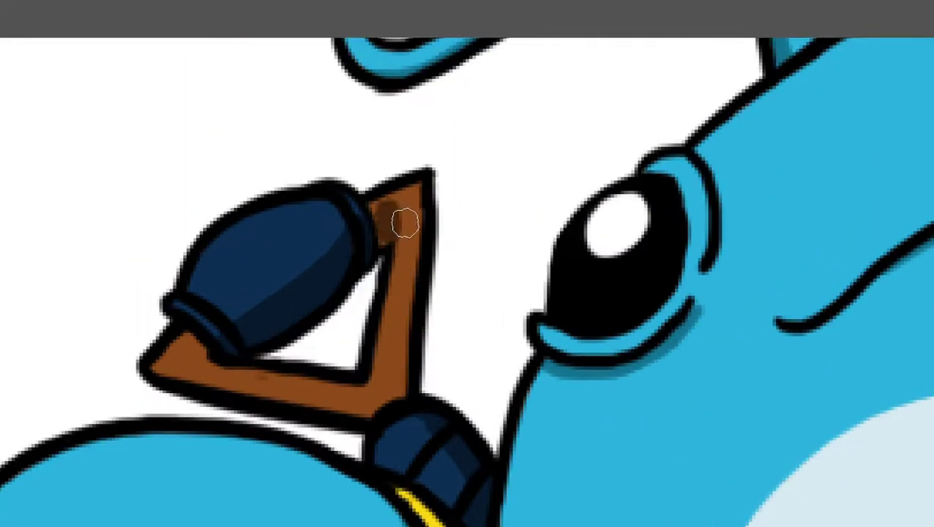
Darken the brown handle edge and shade the shovel blade and neck in darker grey.
{"action": "left_click_drag", "start_coordinate": [404, 219], "coordinate": [409, 407]}
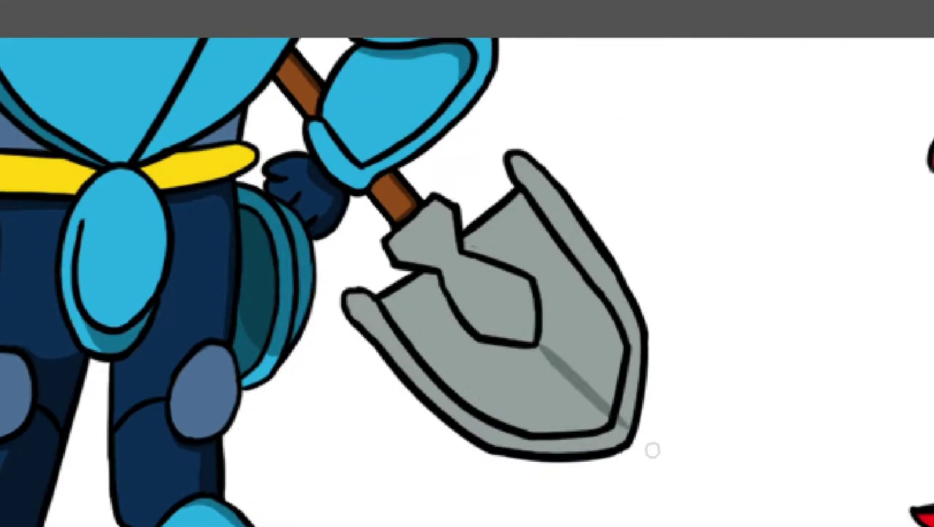
{"action": "left_click_drag", "start_coordinate": [559, 344], "coordinate": [576, 363]}
{"action": "left_click_drag", "start_coordinate": [520, 392], "coordinate": [610, 424]}
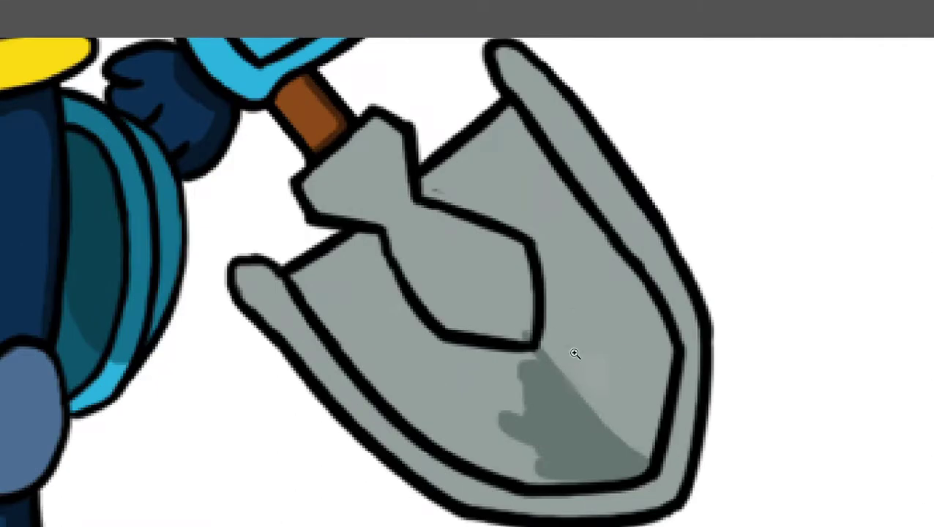
{"action": "left_click_drag", "start_coordinate": [573, 354], "coordinate": [322, 293]}
{"action": "left_click_drag", "start_coordinate": [571, 454], "coordinate": [418, 346]}
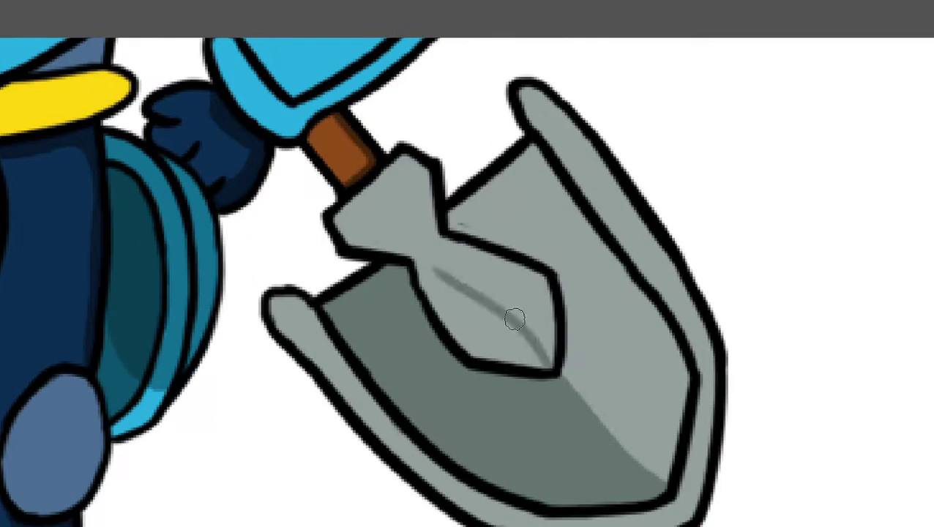
{"action": "mouse_move", "coordinate": [514, 319]}
{"action": "left_mouse_down"}
{"action": "mouse_move", "coordinate": [455, 246]}
{"action": "mouse_move", "coordinate": [516, 361]}
{"action": "mouse_move", "coordinate": [497, 317]}
{"action": "mouse_move", "coordinate": [497, 334]}
{"action": "left_mouse_up"}
Highlight the shovel neck with a thin diagonal light-grey stroke, redoing one overly broad stroke.
{"action": "scroll", "coordinate": [497, 317], "scroll_direction": "down", "scroll_amount": 3}
{"action": "scroll", "coordinate": [567, 361], "scroll_direction": "up", "scroll_amount": 3}
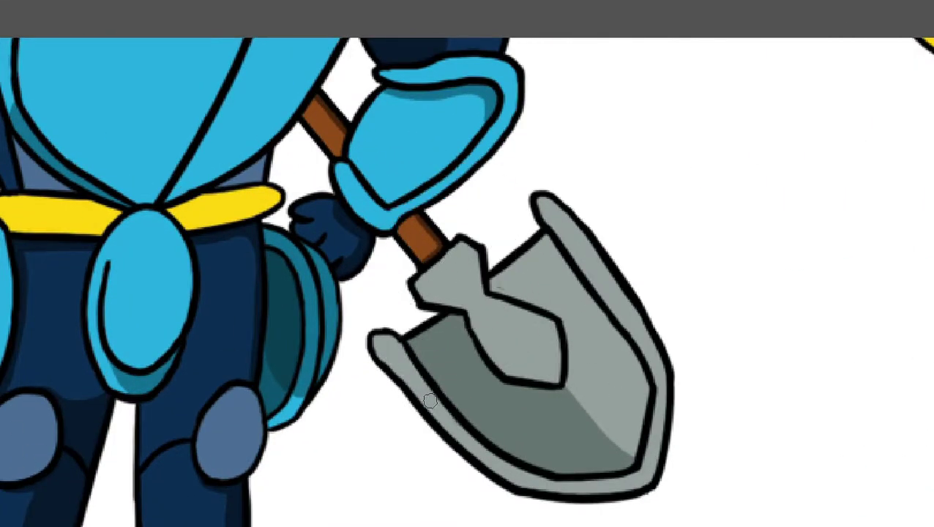
{"action": "left_click_drag", "start_coordinate": [524, 337], "coordinate": [550, 369]}
{"action": "left_click_drag", "start_coordinate": [483, 322], "coordinate": [503, 345]}
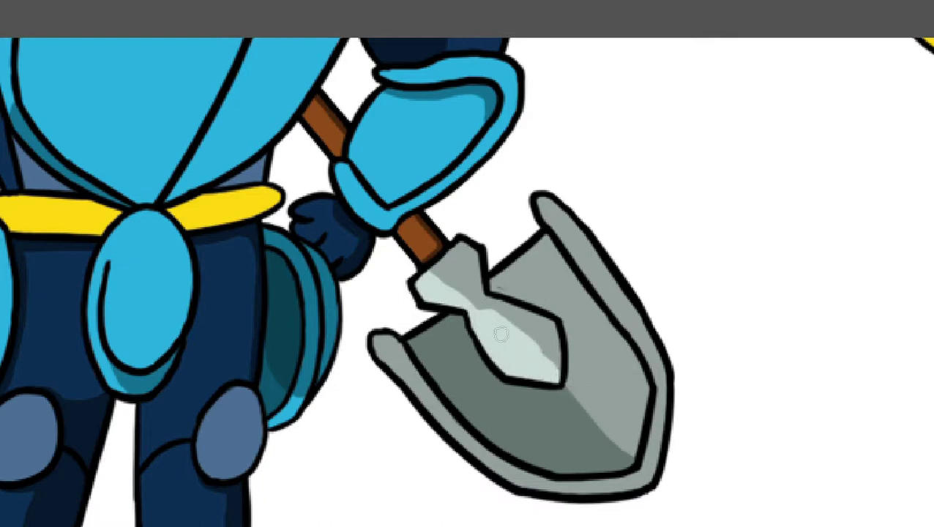
{"action": "key", "text": "ctrl+z"}
{"action": "key", "text": "ctrl+z"}
{"action": "left_click_drag", "start_coordinate": [440, 271], "coordinate": [554, 382]}
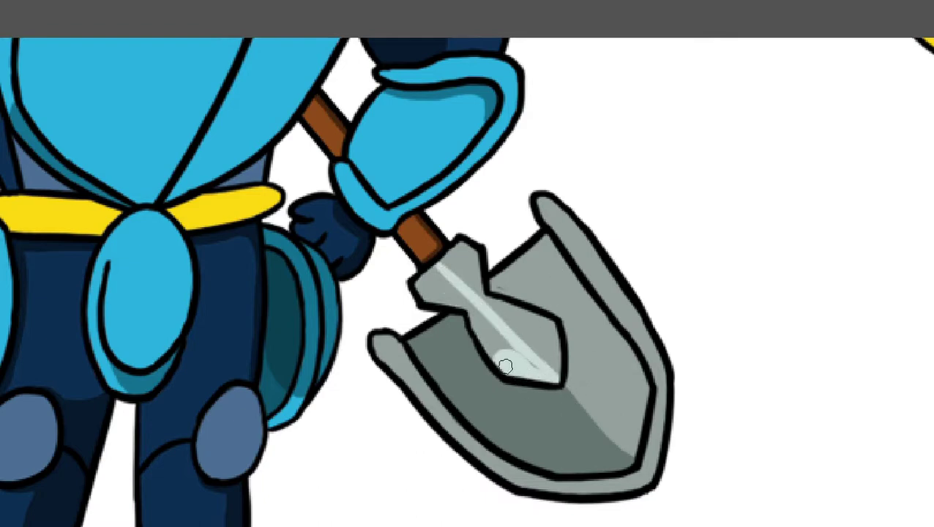
{"action": "left_click_drag", "start_coordinate": [505, 366], "coordinate": [434, 289]}
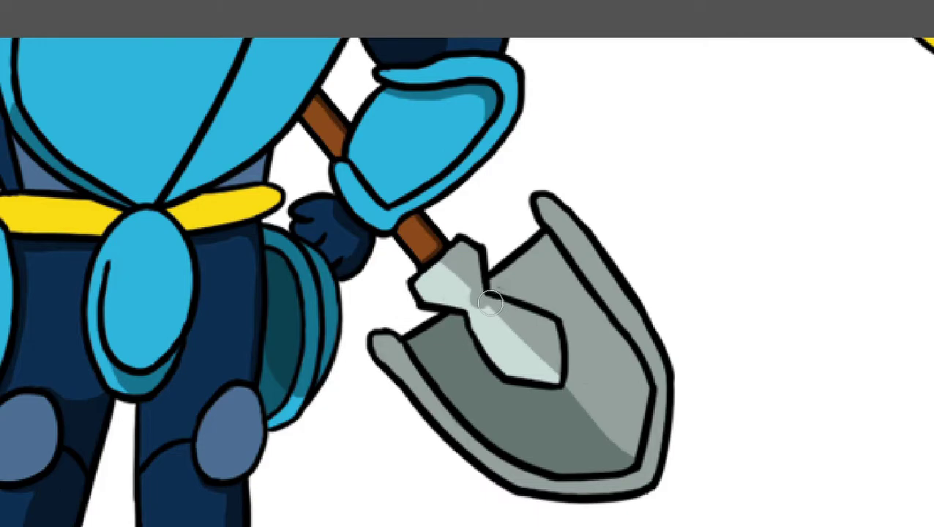
Highlight the right rim of the shovel blade in lighter grey.
{"action": "scroll", "coordinate": [491, 302], "scroll_direction": "up", "scroll_amount": 1}
{"action": "scroll", "coordinate": [543, 338], "scroll_direction": "down", "scroll_amount": 1}
{"action": "scroll", "coordinate": [543, 338], "scroll_direction": "down", "scroll_amount": 1}
{"action": "left_click_drag", "start_coordinate": [578, 219], "coordinate": [693, 395]}
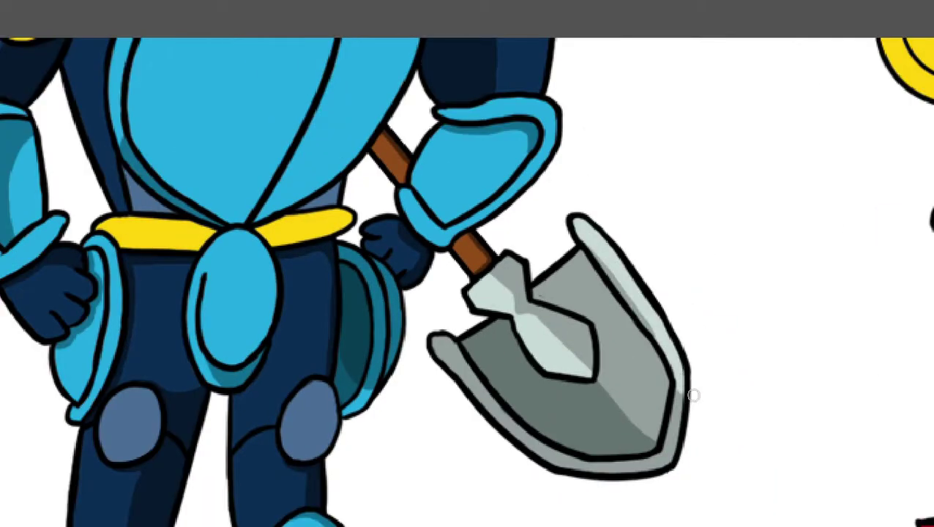
{"action": "scroll", "coordinate": [468, 366], "scroll_direction": "down", "scroll_amount": 2}
{"action": "scroll", "coordinate": [434, 313], "scroll_direction": "up", "scroll_amount": 2}
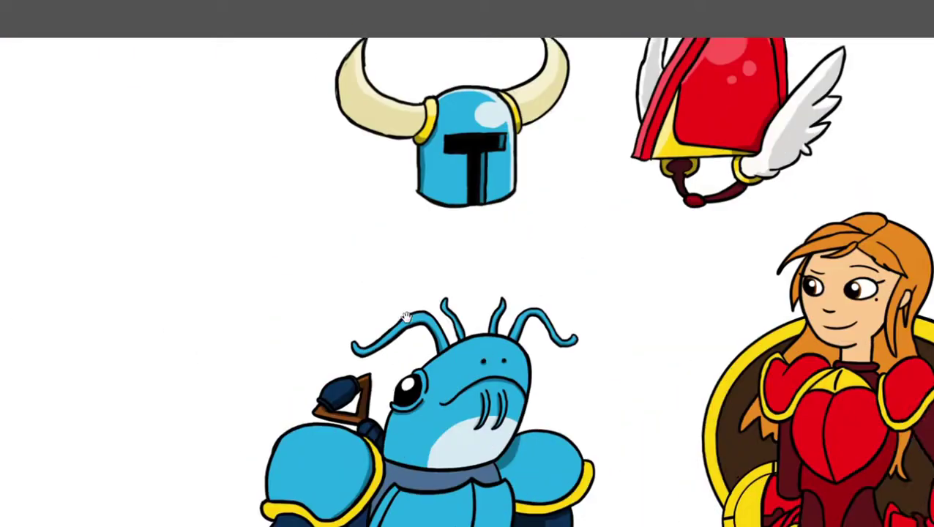
{"action": "scroll", "coordinate": [433, 313], "scroll_direction": "up", "scroll_amount": 2}
Add pale blue highlights to the shoulder pad and the belt buckle.
{"action": "left_click_drag", "start_coordinate": [432, 290], "coordinate": [342, 304]}
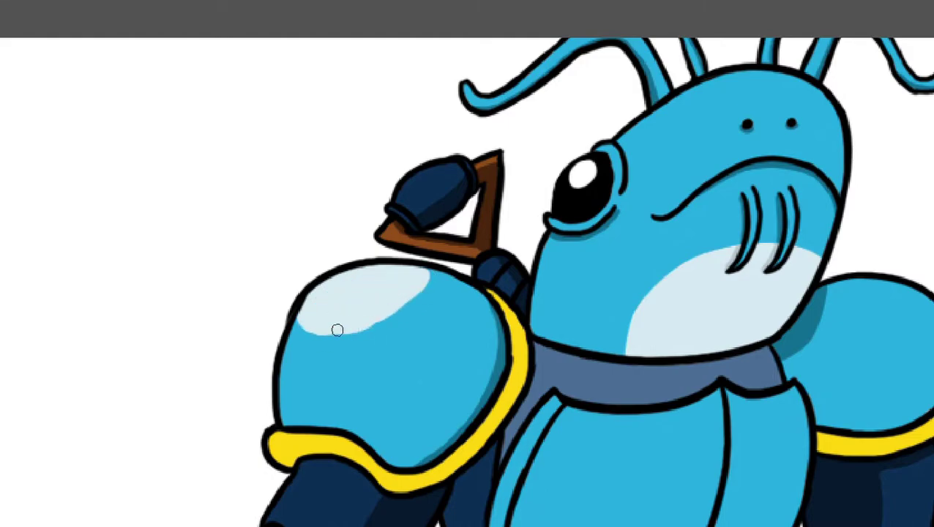
{"action": "scroll", "coordinate": [489, 303], "scroll_direction": "up", "scroll_amount": 1}
{"action": "scroll", "coordinate": [285, 417], "scroll_direction": "down", "scroll_amount": 3}
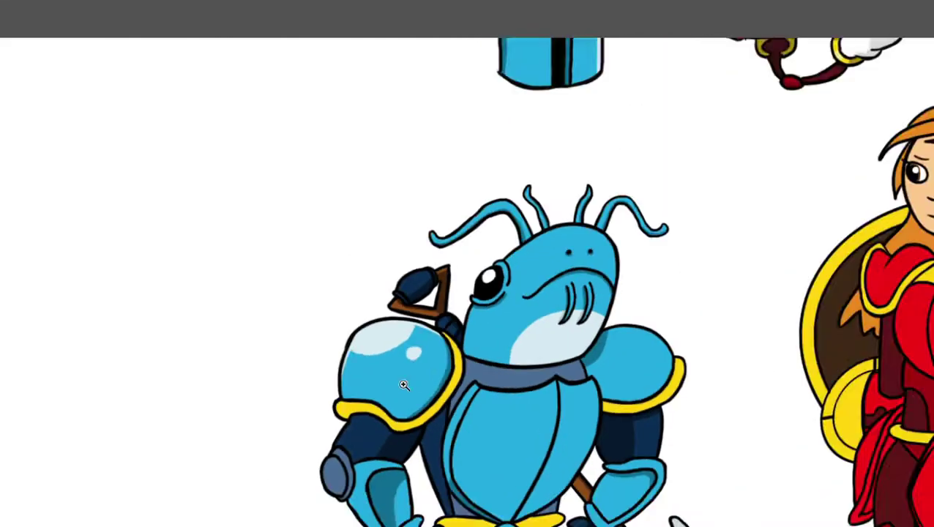
{"action": "scroll", "coordinate": [440, 384], "scroll_direction": "up", "scroll_amount": 5}
{"action": "scroll", "coordinate": [430, 396], "scroll_direction": "up", "scroll_amount": 5}
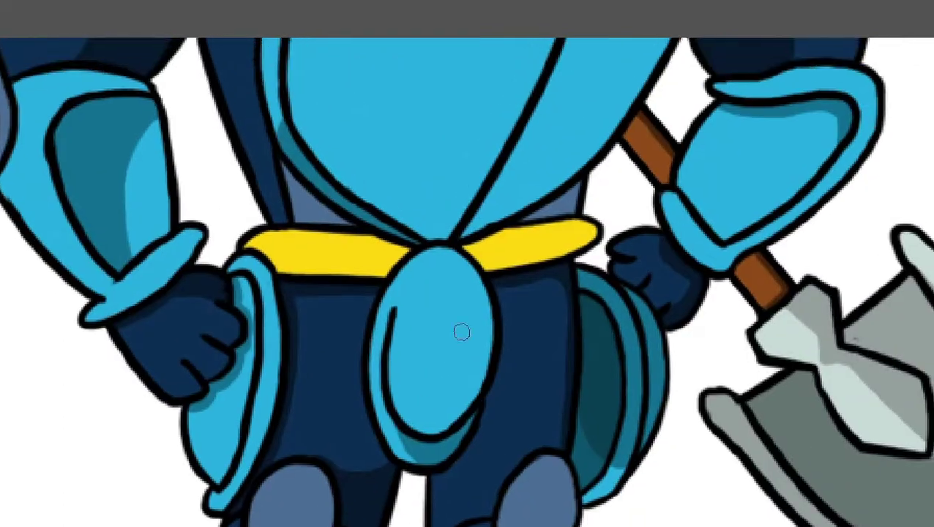
{"action": "left_click_drag", "start_coordinate": [438, 272], "coordinate": [433, 320]}
{"action": "scroll", "coordinate": [434, 319], "scroll_direction": "down", "scroll_amount": 2}
{"action": "scroll", "coordinate": [445, 345], "scroll_direction": "down", "scroll_amount": 2}
Paint pale blue highlights across the upper chest and down the chest plate's centre seam.
{"action": "scroll", "coordinate": [468, 389], "scroll_direction": "up", "scroll_amount": 1}
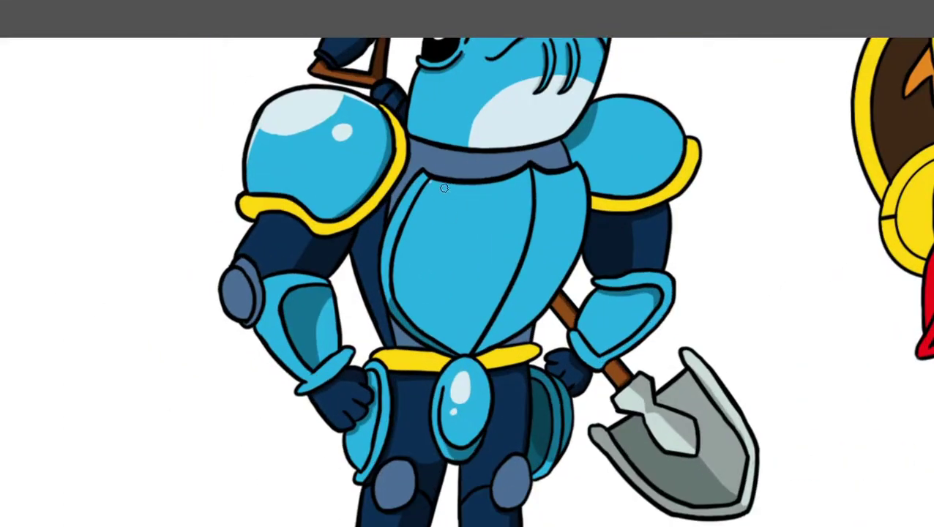
{"action": "left_click_drag", "start_coordinate": [436, 184], "coordinate": [432, 188]}
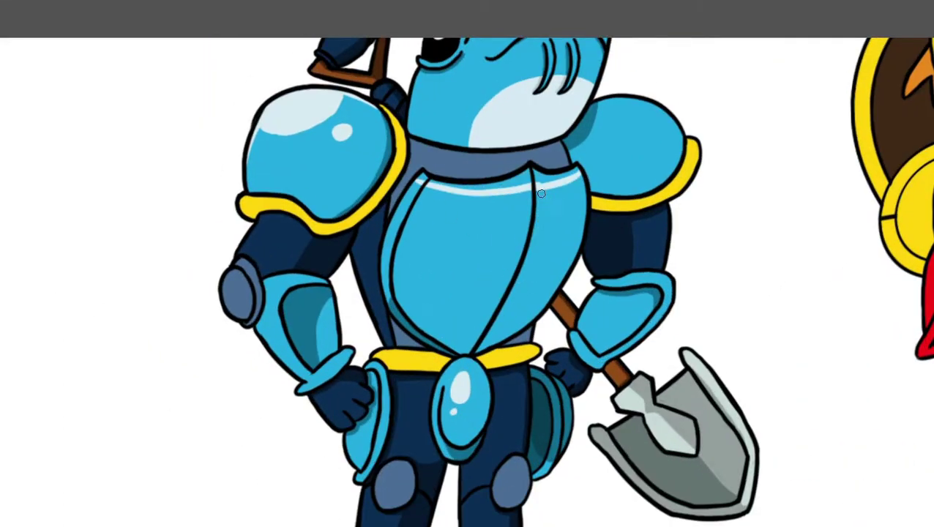
{"action": "scroll", "coordinate": [541, 194], "scroll_direction": "up", "scroll_amount": 1}
{"action": "left_click_drag", "start_coordinate": [537, 187], "coordinate": [519, 286]}
{"action": "scroll", "coordinate": [570, 327], "scroll_direction": "up", "scroll_amount": 2}
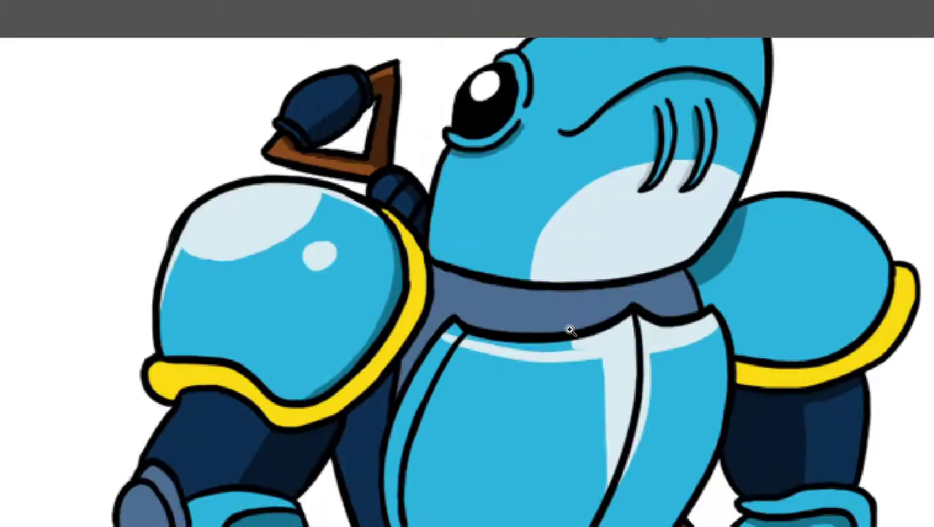
{"action": "scroll", "coordinate": [471, 440], "scroll_direction": "down", "scroll_amount": 3}
{"action": "scroll", "coordinate": [396, 333], "scroll_direction": "up", "scroll_amount": 2}
{"action": "scroll", "coordinate": [396, 339], "scroll_direction": "up", "scroll_amount": 2}
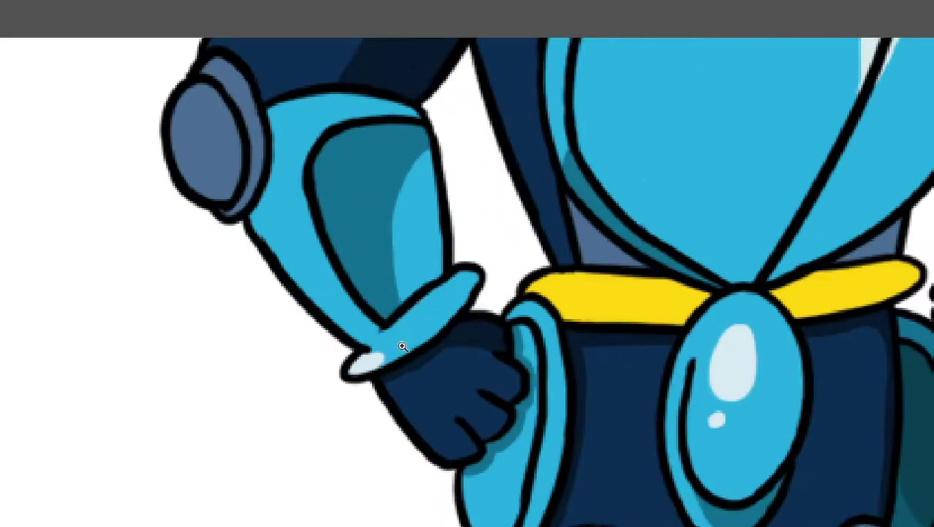
{"action": "scroll", "coordinate": [462, 267], "scroll_direction": "down", "scroll_amount": 2}
{"action": "scroll", "coordinate": [580, 334], "scroll_direction": "up", "scroll_amount": 3}
{"action": "scroll", "coordinate": [393, 276], "scroll_direction": "down", "scroll_amount": 3}
{"action": "scroll", "coordinate": [454, 88], "scroll_direction": "up", "scroll_amount": 4}
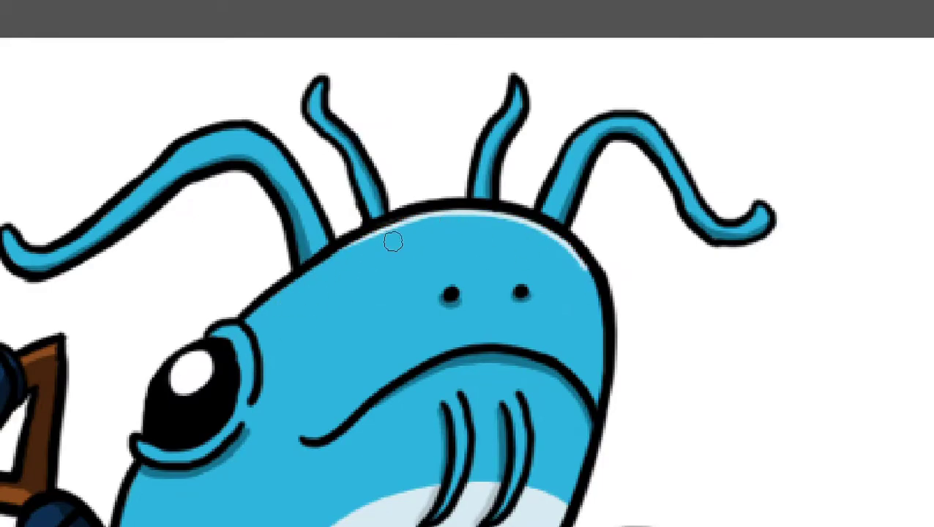
Zoom in and out repeatedly to review the chest plate and cuff highlights.
{"action": "scroll", "coordinate": [390, 272], "scroll_direction": "down", "scroll_amount": 1}
{"action": "scroll", "coordinate": [484, 271], "scroll_direction": "down", "scroll_amount": 2}
{"action": "scroll", "coordinate": [537, 256], "scroll_direction": "up", "scroll_amount": 2}
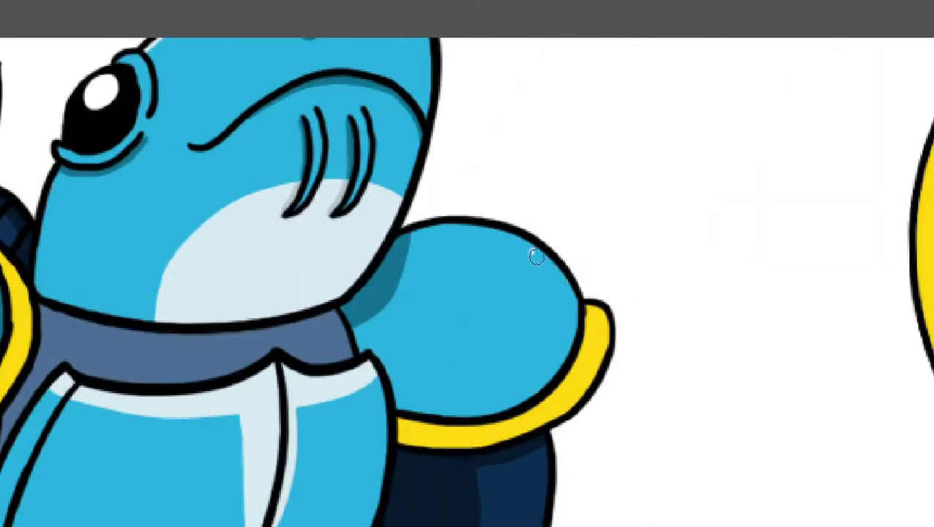
{"action": "scroll", "coordinate": [539, 256], "scroll_direction": "down", "scroll_amount": 2}
{"action": "scroll", "coordinate": [454, 278], "scroll_direction": "down", "scroll_amount": 3}
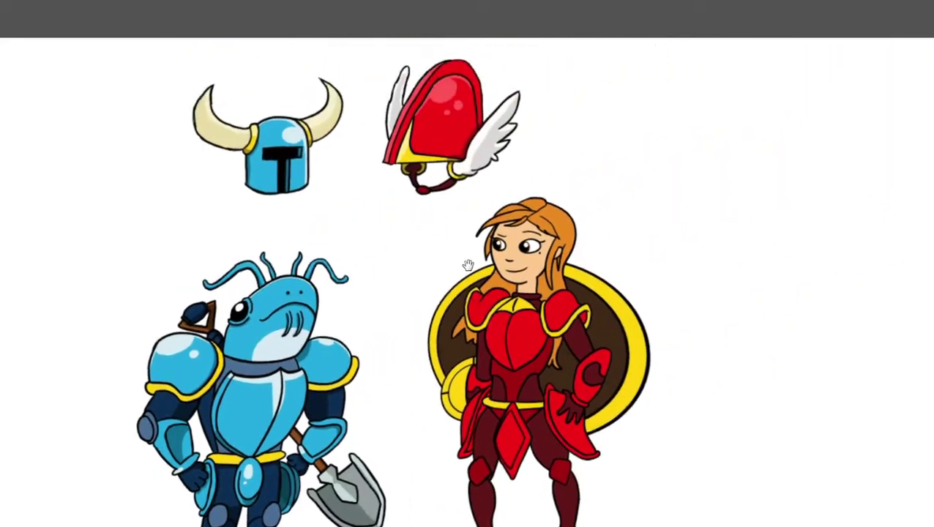
{"action": "scroll", "coordinate": [373, 289], "scroll_direction": "up", "scroll_amount": 3}
{"action": "scroll", "coordinate": [374, 289], "scroll_direction": "down", "scroll_amount": 3}
{"action": "scroll", "coordinate": [413, 341], "scroll_direction": "up", "scroll_amount": 2}
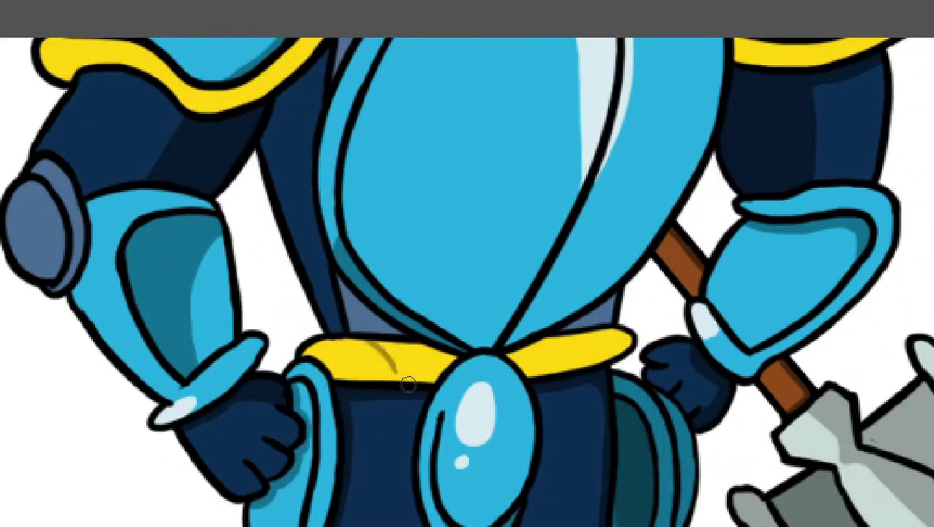
{"action": "scroll", "coordinate": [537, 377], "scroll_direction": "down", "scroll_amount": 3}
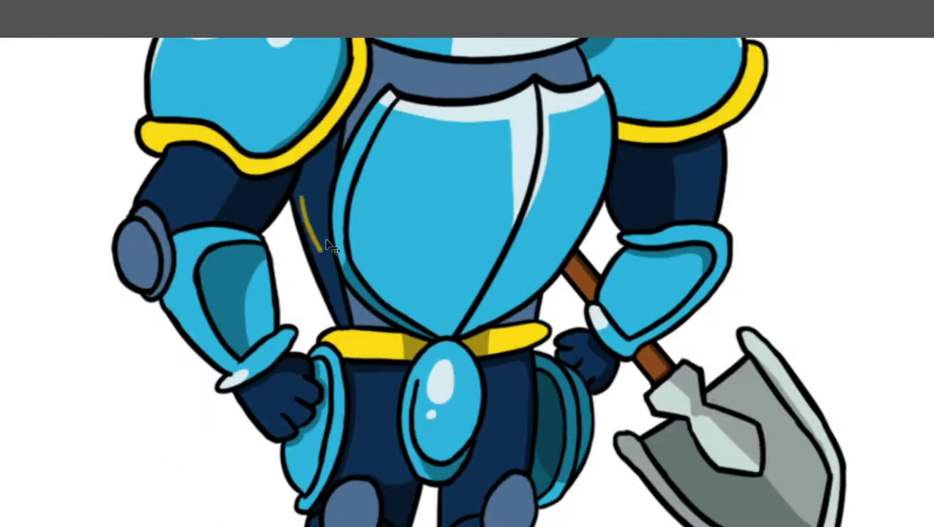
{"action": "scroll", "coordinate": [476, 186], "scroll_direction": "up", "scroll_amount": 3}
{"action": "scroll", "coordinate": [393, 308], "scroll_direction": "down", "scroll_amount": 3}
{"action": "scroll", "coordinate": [448, 264], "scroll_direction": "up", "scroll_amount": 3}
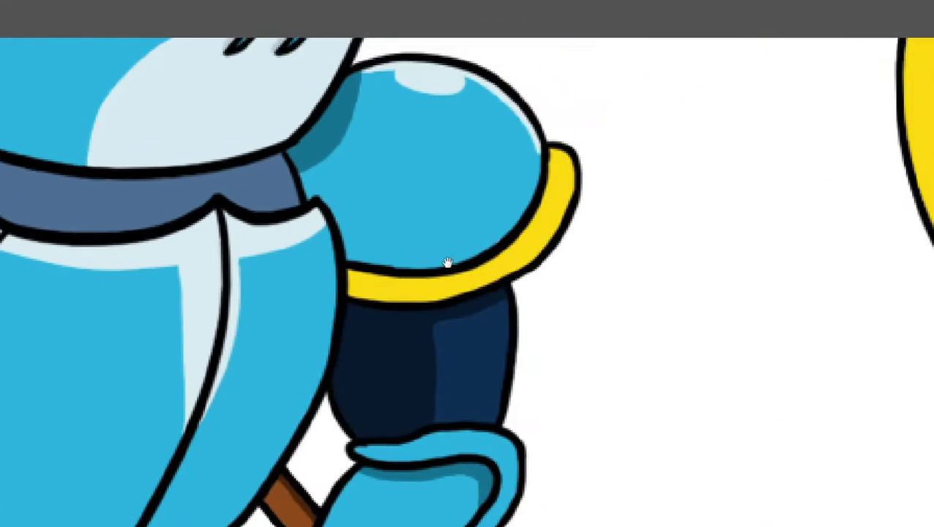
{"action": "scroll", "coordinate": [459, 191], "scroll_direction": "down", "scroll_amount": 2}
{"action": "scroll", "coordinate": [385, 300], "scroll_direction": "down", "scroll_amount": 2}
{"action": "scroll", "coordinate": [384, 300], "scroll_direction": "up", "scroll_amount": 3}
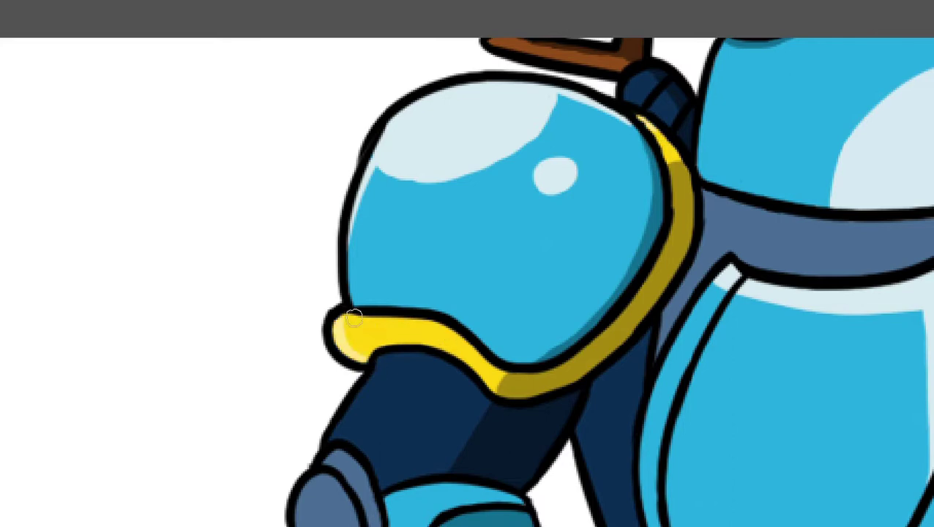
Zoom and pan the view to the shark knight's collar, legs and knees.
{"action": "scroll", "coordinate": [394, 365], "scroll_direction": "down", "scroll_amount": 2}
{"action": "scroll", "coordinate": [310, 386], "scroll_direction": "up", "scroll_amount": 3}
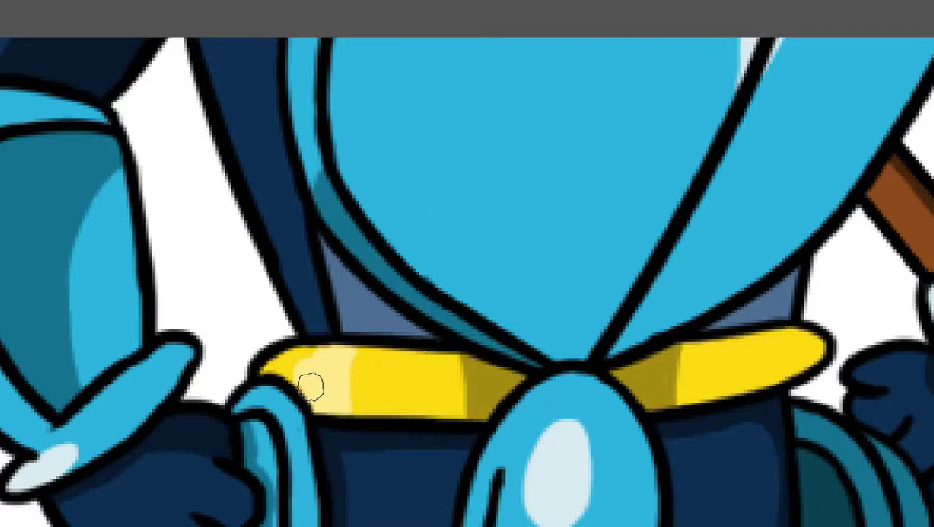
{"action": "scroll", "coordinate": [426, 265], "scroll_direction": "down", "scroll_amount": 3}
{"action": "scroll", "coordinate": [427, 265], "scroll_direction": "up", "scroll_amount": 3}
{"action": "scroll", "coordinate": [428, 323], "scroll_direction": "down", "scroll_amount": 2}
{"action": "scroll", "coordinate": [445, 309], "scroll_direction": "up", "scroll_amount": 3}
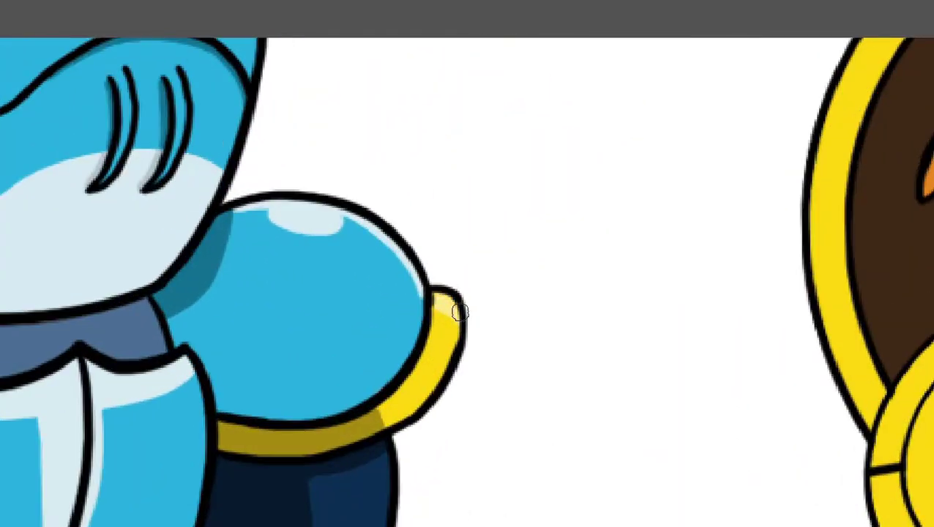
{"action": "scroll", "coordinate": [491, 313], "scroll_direction": "down", "scroll_amount": 1}
{"action": "scroll", "coordinate": [491, 313], "scroll_direction": "down", "scroll_amount": 1}
{"action": "scroll", "coordinate": [409, 437], "scroll_direction": "up", "scroll_amount": 2}
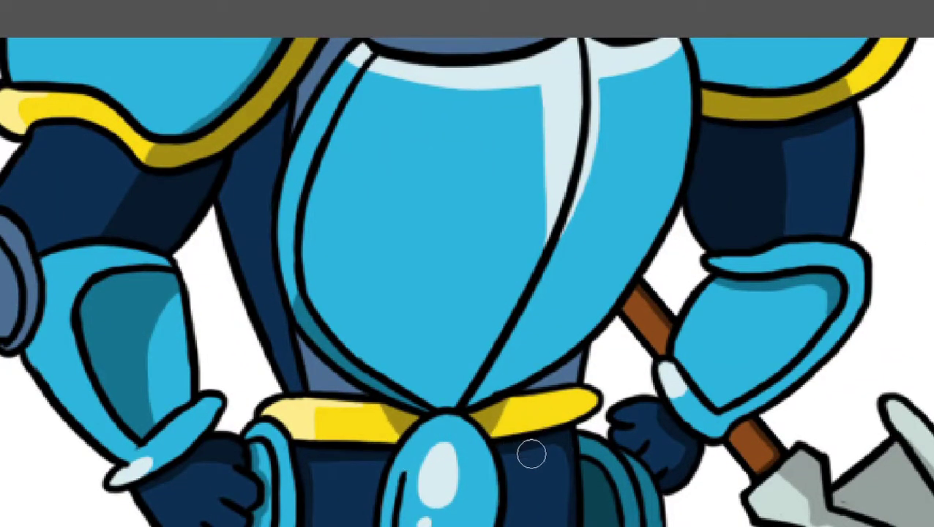
{"action": "scroll", "coordinate": [532, 454], "scroll_direction": "down", "scroll_amount": 3}
{"action": "scroll", "coordinate": [367, 352], "scroll_direction": "up", "scroll_amount": 3}
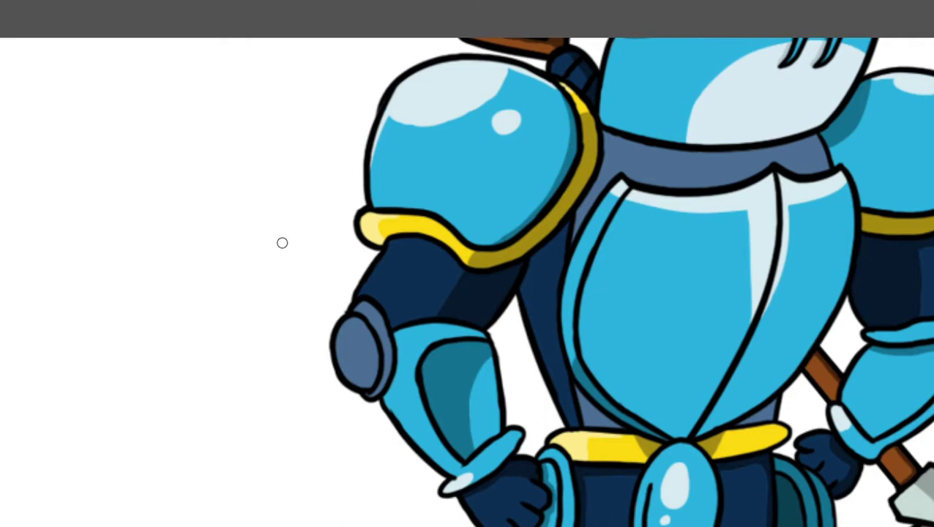
{"action": "scroll", "coordinate": [412, 317], "scroll_direction": "up", "scroll_amount": 2}
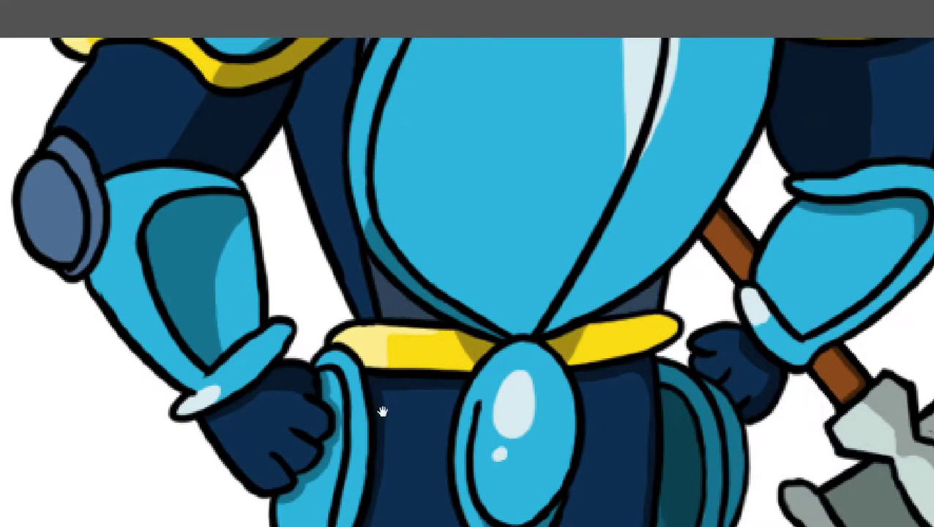
{"action": "left_click_drag", "start_coordinate": [382, 412], "coordinate": [411, 141]}
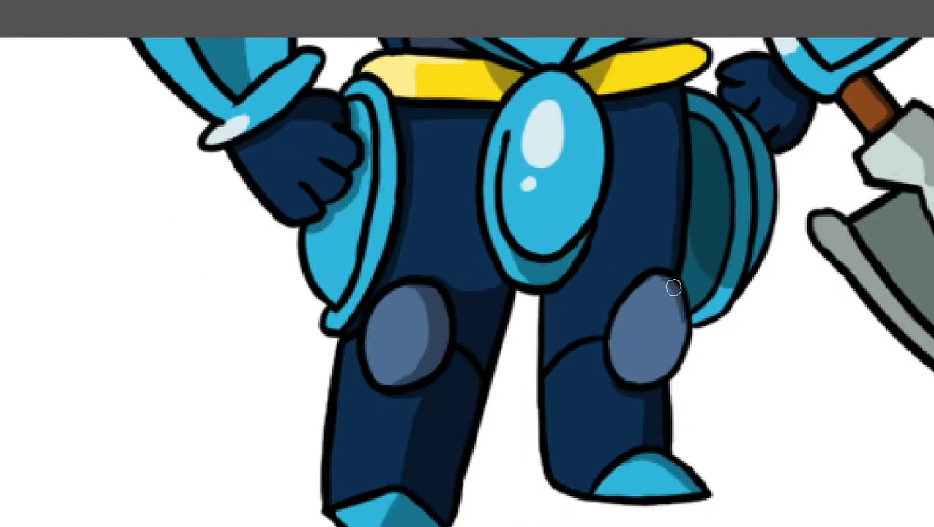
Replace a misplaced stroke with a darker blue shadow along the collar's upper edge.
{"action": "scroll", "coordinate": [673, 286], "scroll_direction": "up", "scroll_amount": 2}
{"action": "scroll", "coordinate": [508, 277], "scroll_direction": "down", "scroll_amount": 4}
{"action": "scroll", "coordinate": [508, 277], "scroll_direction": "down", "scroll_amount": 1}
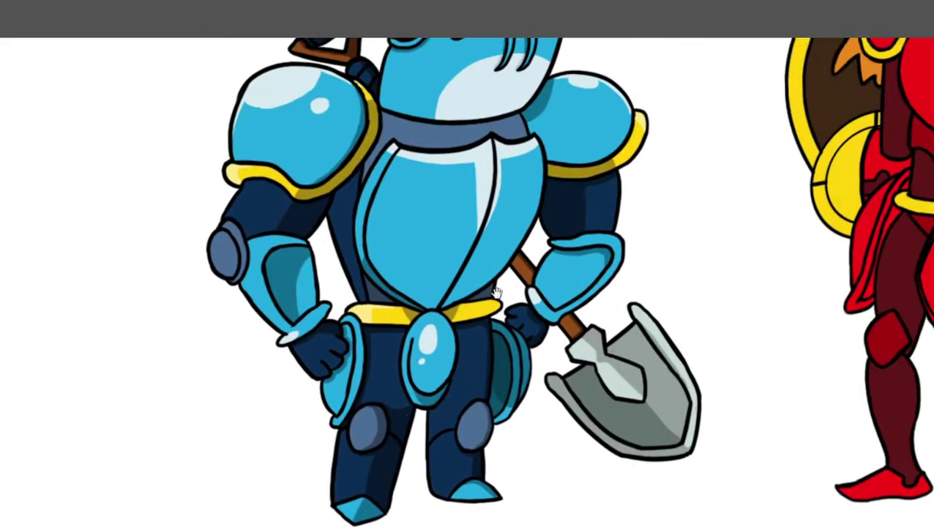
{"action": "scroll", "coordinate": [480, 292], "scroll_direction": "up", "scroll_amount": 3}
{"action": "key", "text": "ctrl+z"}
{"action": "left_click_drag", "start_coordinate": [370, 277], "coordinate": [566, 284]}
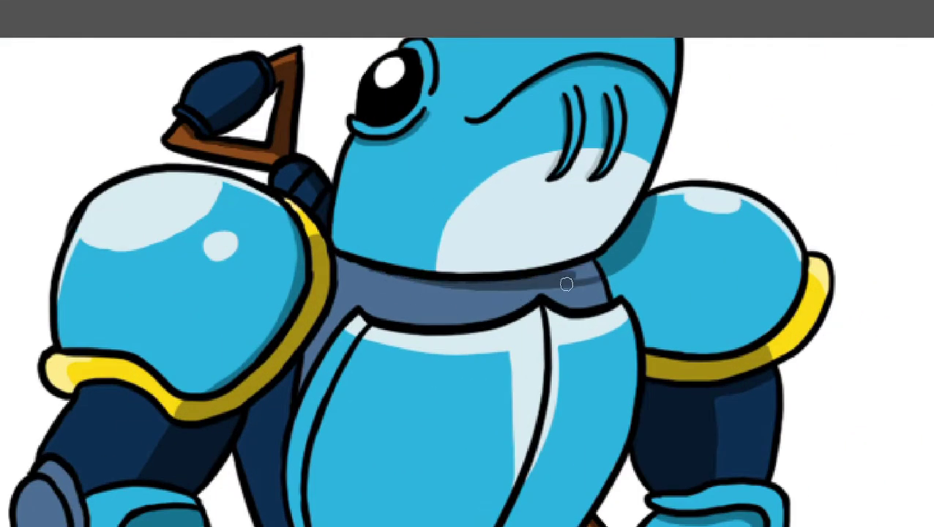
Finish the collar's left-side shadow and shade the red knight's gauntlet fingers and chest edge dark red.
{"action": "left_click_drag", "start_coordinate": [354, 270], "coordinate": [306, 387]}
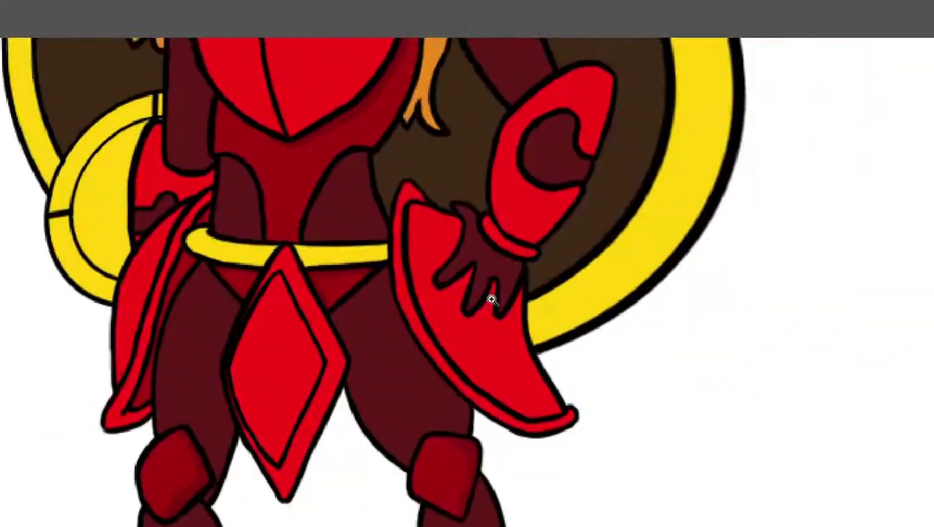
{"action": "left_click", "coordinate": [492, 300]}
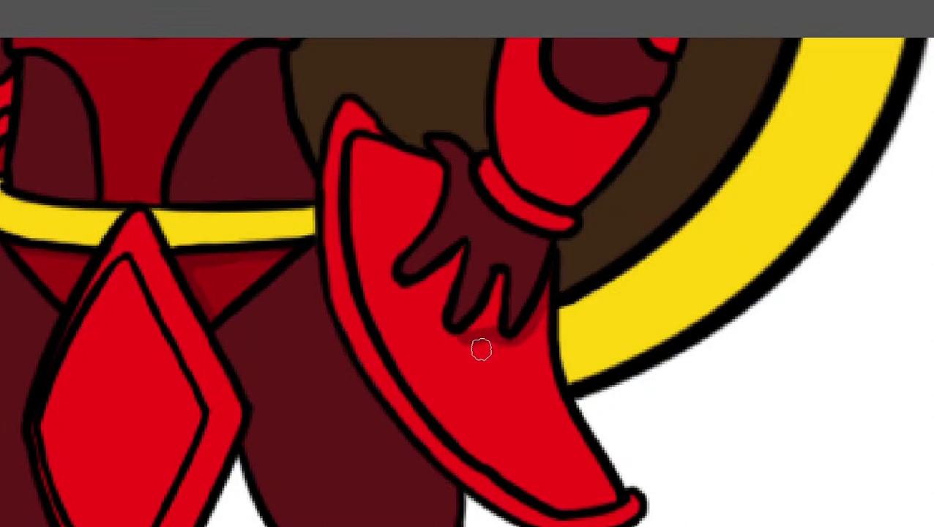
{"action": "mouse_move", "coordinate": [482, 349]}
{"action": "left_mouse_down"}
{"action": "mouse_move", "coordinate": [405, 261]}
{"action": "mouse_move", "coordinate": [452, 185]}
{"action": "left_mouse_up"}
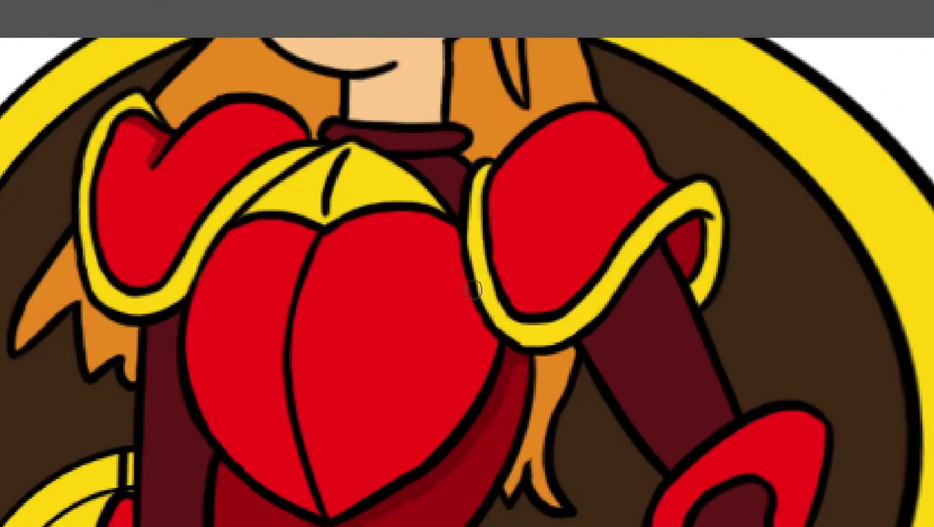
{"action": "left_click_drag", "start_coordinate": [461, 234], "coordinate": [502, 355]}
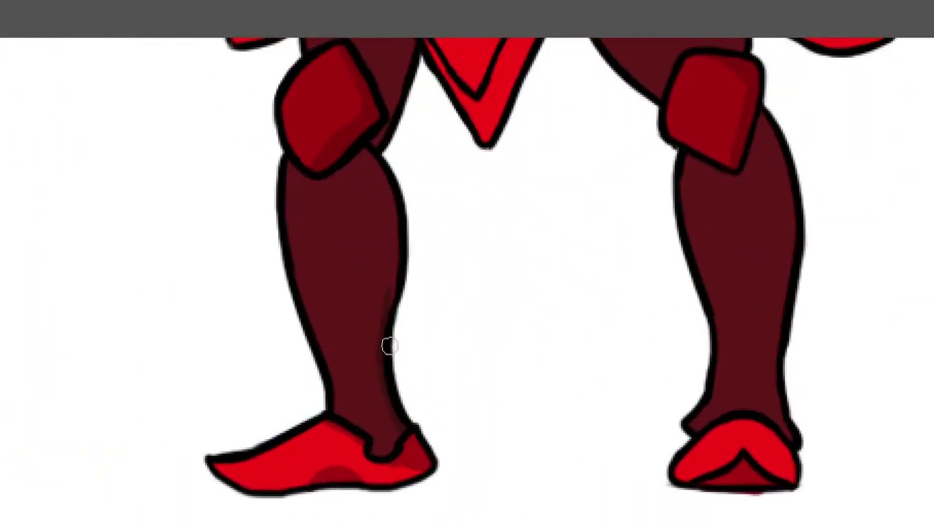
Shade the red knight's left and right torso panels dark red and sample the helmet's yellow.
{"action": "left_click_drag", "start_coordinate": [411, 144], "coordinate": [384, 361]}
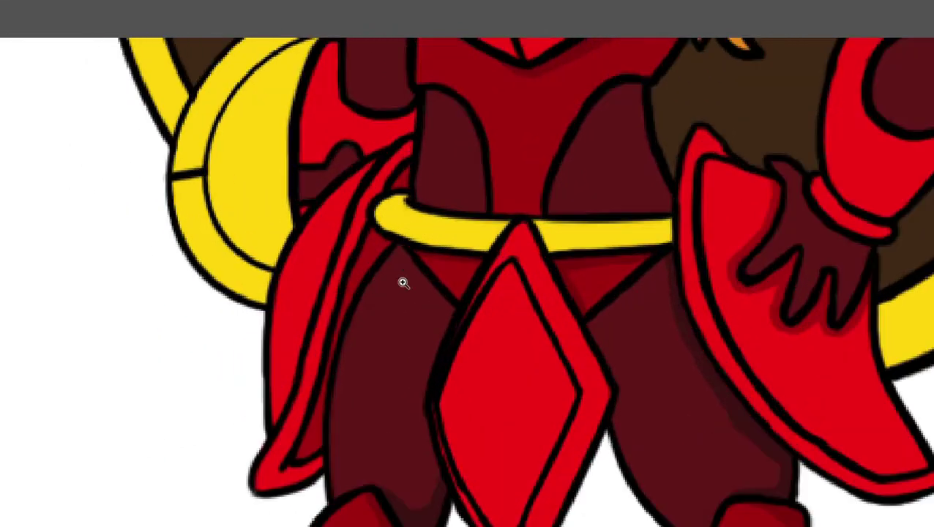
{"action": "left_click_drag", "start_coordinate": [434, 103], "coordinate": [493, 187]}
{"action": "left_click_drag", "start_coordinate": [637, 95], "coordinate": [571, 217]}
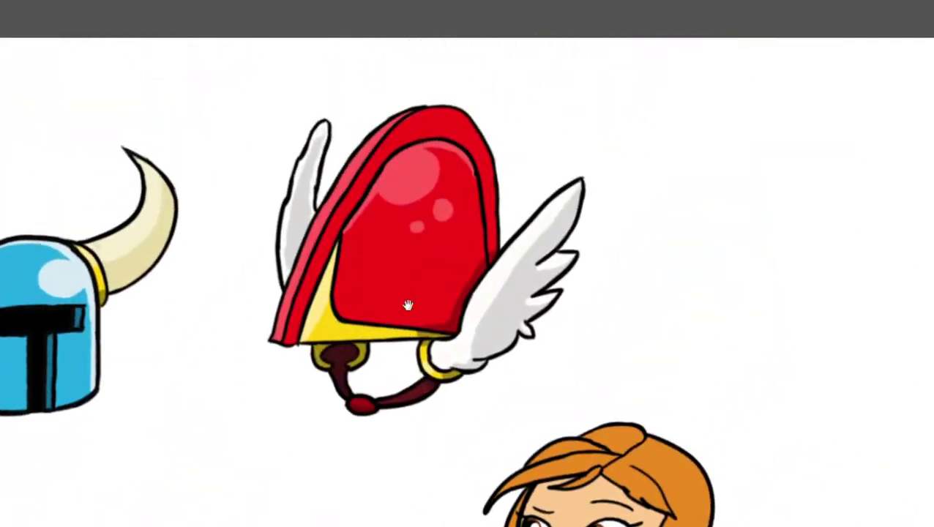
{"action": "left_click", "coordinate": [326, 353], "text": "alt"}
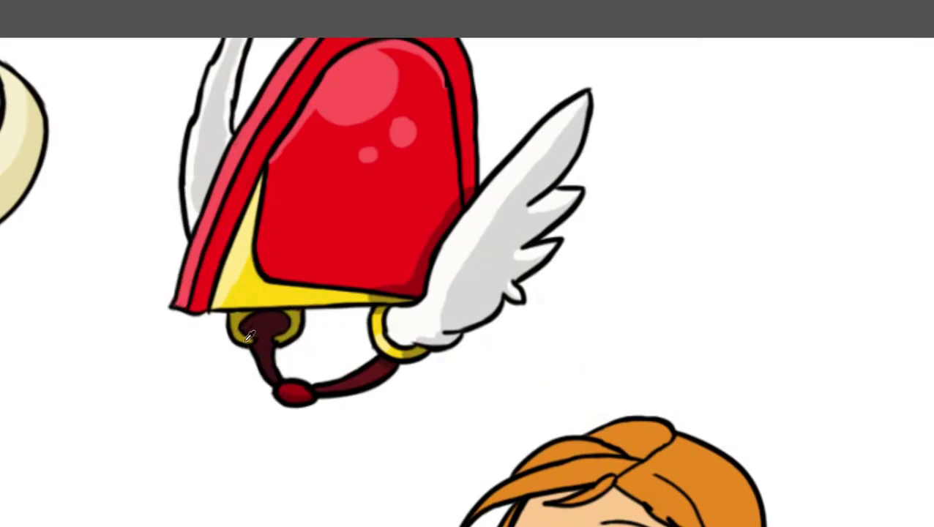
Paint dark olive shading inside the small shield and along its inner edge.
{"action": "mouse_move", "coordinate": [395, 344]}
{"action": "left_mouse_down"}
{"action": "mouse_move", "coordinate": [386, 288]}
{"action": "mouse_move", "coordinate": [417, 183]}
{"action": "mouse_move", "coordinate": [380, 226]}
{"action": "left_mouse_up"}
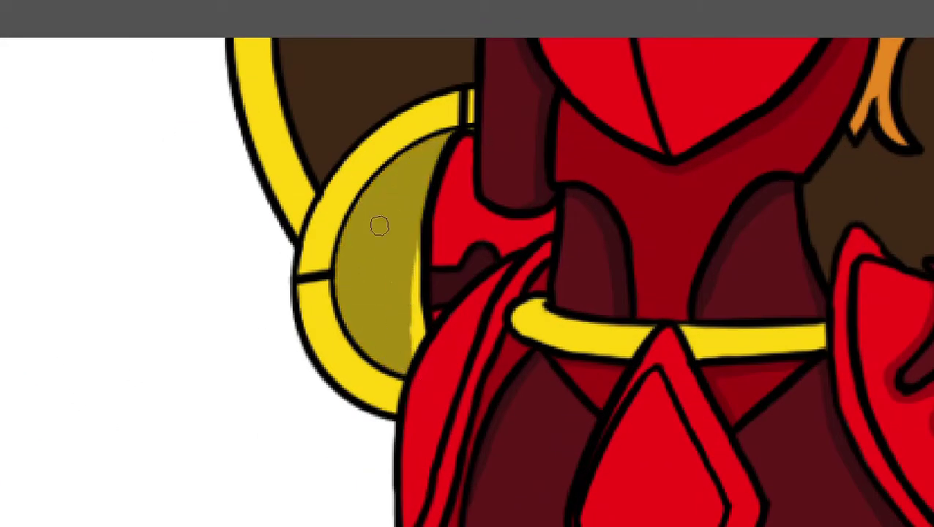
{"action": "mouse_move", "coordinate": [430, 203]}
{"action": "left_mouse_down"}
{"action": "mouse_move", "coordinate": [390, 306]}
{"action": "mouse_move", "coordinate": [416, 317]}
{"action": "mouse_move", "coordinate": [384, 296]}
{"action": "mouse_move", "coordinate": [394, 276]}
{"action": "mouse_move", "coordinate": [362, 315]}
{"action": "left_mouse_up"}
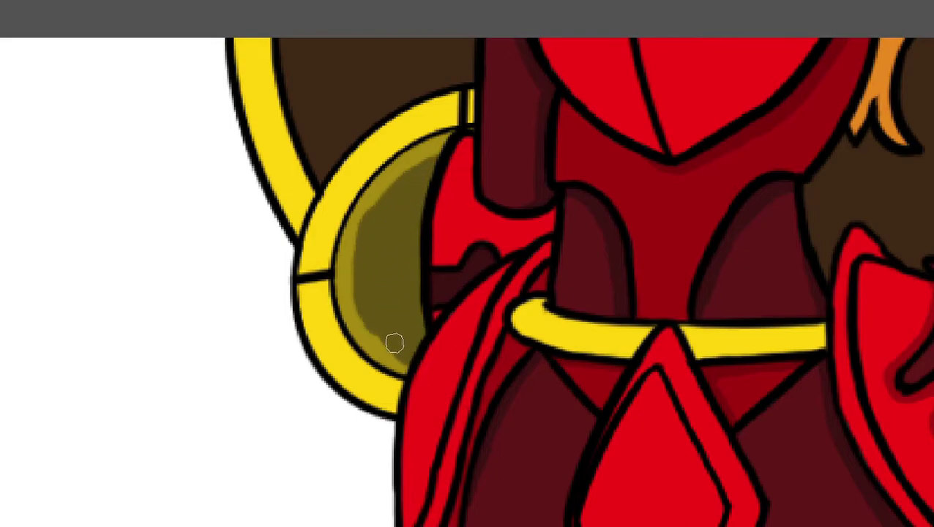
{"action": "scroll", "coordinate": [395, 293], "scroll_direction": "down", "scroll_amount": 3}
{"action": "scroll", "coordinate": [428, 334], "scroll_direction": "up", "scroll_amount": 3}
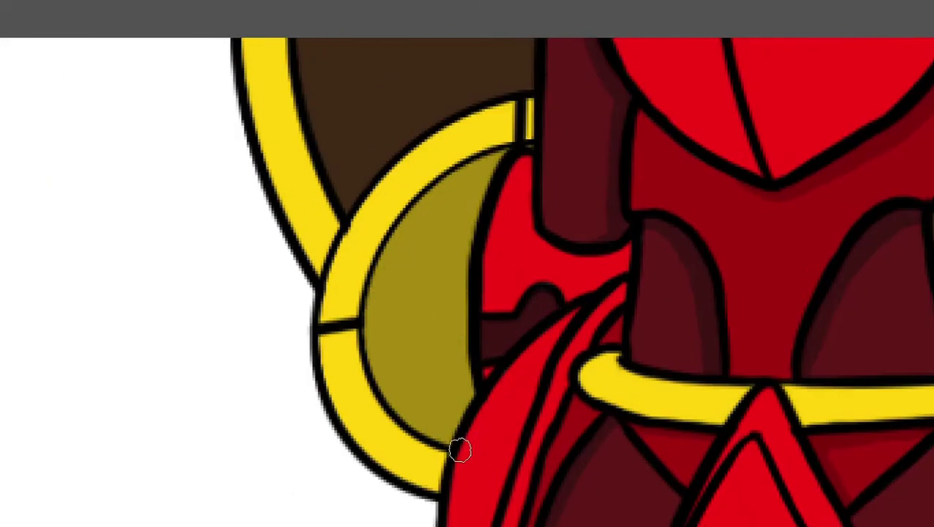
{"action": "left_click_drag", "start_coordinate": [479, 203], "coordinate": [457, 425]}
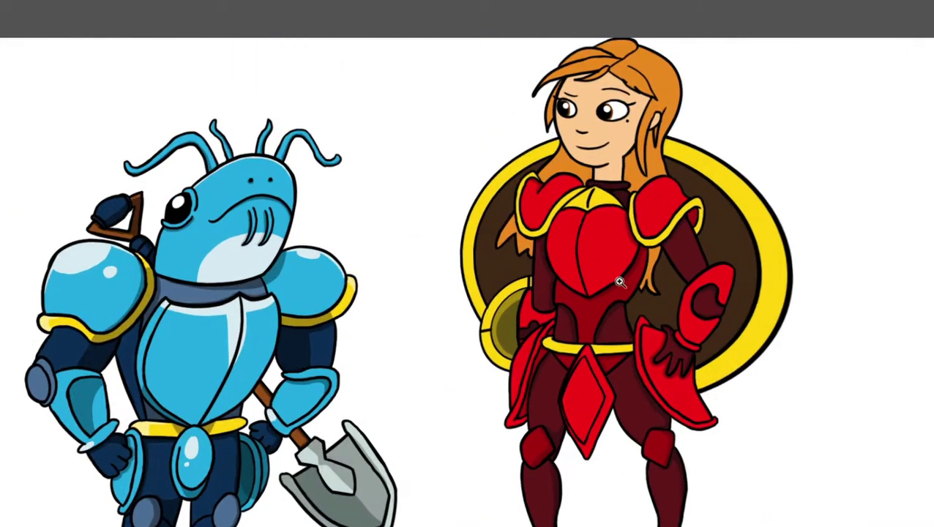
Add light-brown highlight strokes on the large brown shield beside the hair.
{"action": "left_click", "coordinate": [499, 261]}
{"action": "left_click", "coordinate": [670, 265]}
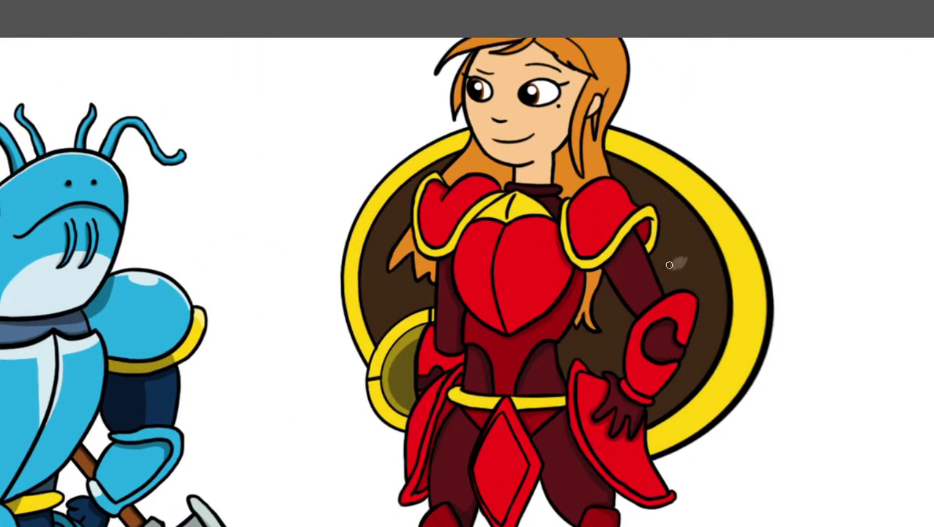
{"action": "left_click_drag", "start_coordinate": [392, 280], "coordinate": [392, 322]}
{"action": "left_click_drag", "start_coordinate": [403, 395], "coordinate": [439, 278]}
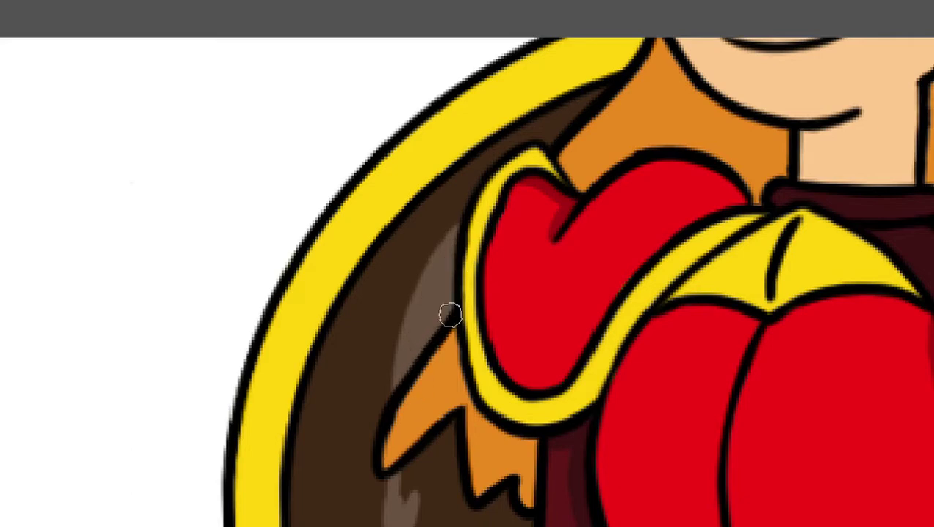
{"action": "mouse_move", "coordinate": [377, 344]}
{"action": "left_mouse_down"}
{"action": "mouse_move", "coordinate": [492, 386]}
{"action": "mouse_move", "coordinate": [396, 388]}
{"action": "left_mouse_up"}
{"action": "scroll", "coordinate": [396, 389], "scroll_direction": "down", "scroll_amount": 3}
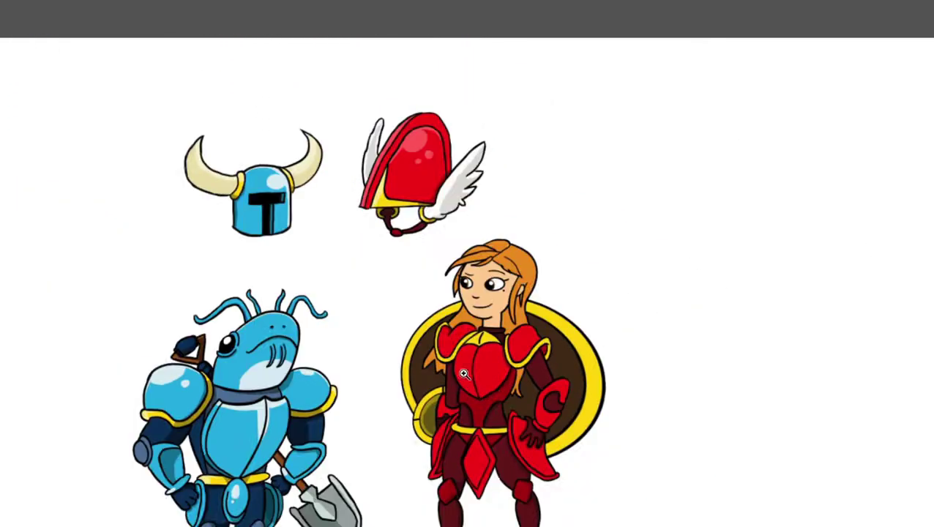
{"action": "scroll", "coordinate": [331, 277], "scroll_direction": "up", "scroll_amount": 3}
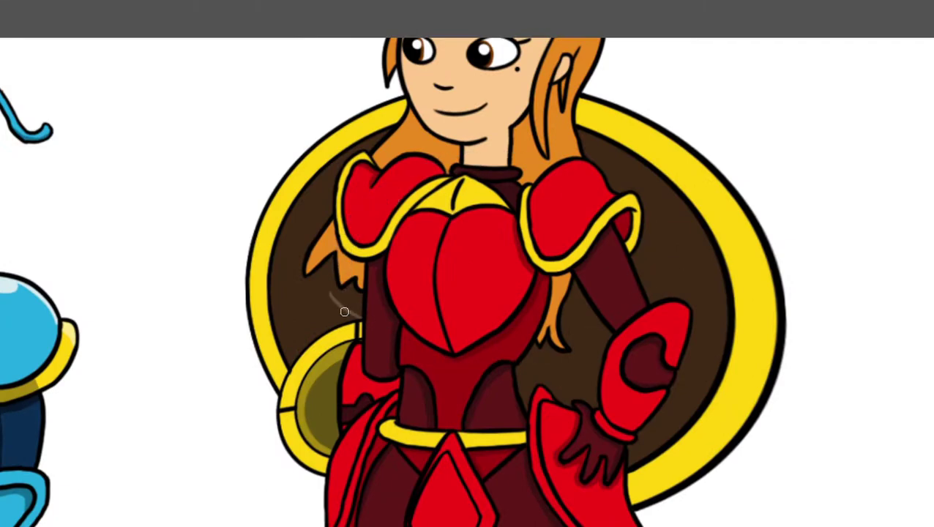
{"action": "scroll", "coordinate": [566, 381], "scroll_direction": "up", "scroll_amount": 3}
Shade the shield area between the torso and right arm dark brown.
{"action": "mouse_move", "coordinate": [513, 410]}
{"action": "left_mouse_down"}
{"action": "mouse_move", "coordinate": [498, 388]}
{"action": "mouse_move", "coordinate": [539, 375]}
{"action": "mouse_move", "coordinate": [582, 400]}
{"action": "mouse_move", "coordinate": [596, 322]}
{"action": "mouse_move", "coordinate": [582, 256]}
{"action": "mouse_move", "coordinate": [563, 312]}
{"action": "left_mouse_up"}
{"action": "left_click_drag", "start_coordinate": [563, 312], "coordinate": [469, 344]}
{"action": "left_click_drag", "start_coordinate": [513, 423], "coordinate": [461, 284]}
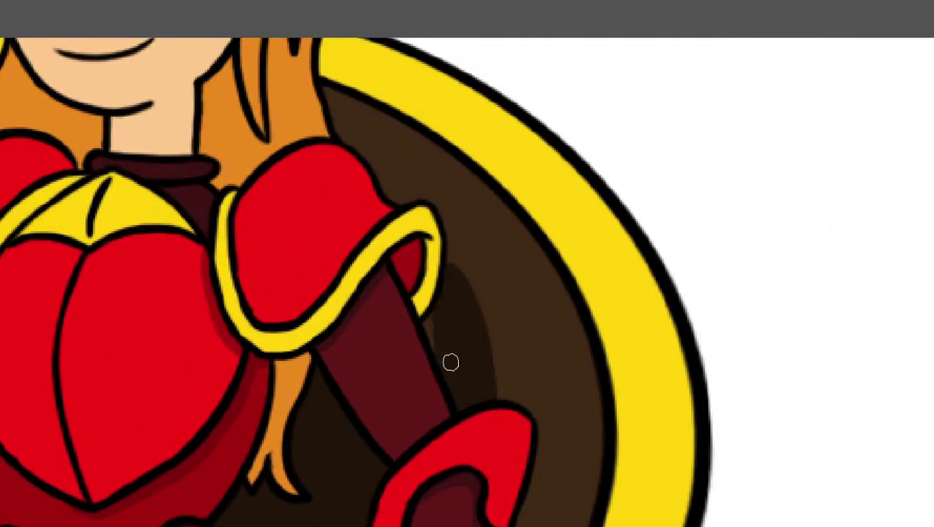
{"action": "scroll", "coordinate": [439, 347], "scroll_direction": "down", "scroll_amount": 3}
{"action": "scroll", "coordinate": [382, 296], "scroll_direction": "up", "scroll_amount": 4}
{"action": "mouse_move", "coordinate": [469, 439]}
{"action": "left_mouse_down"}
{"action": "mouse_move", "coordinate": [417, 448]}
{"action": "mouse_move", "coordinate": [449, 418]}
{"action": "left_mouse_up"}
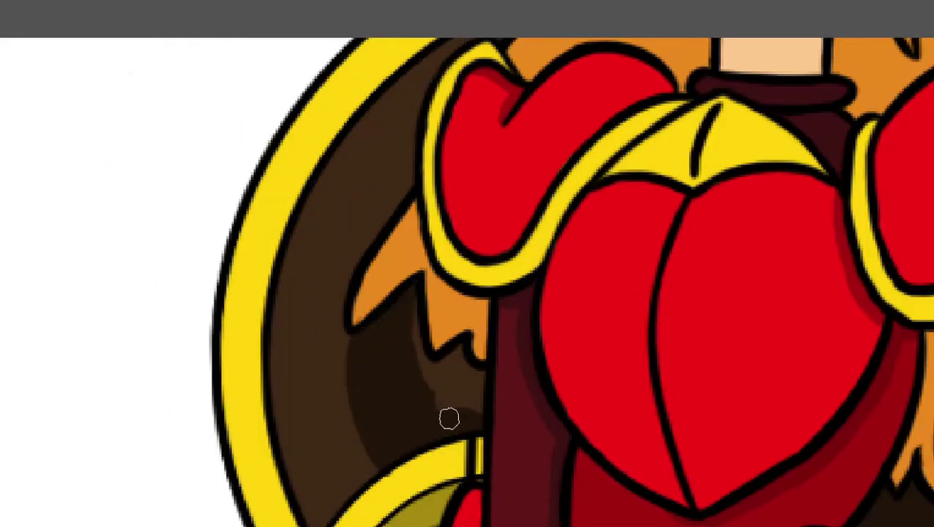
{"action": "scroll", "coordinate": [418, 418], "scroll_direction": "down", "scroll_amount": 3}
{"action": "scroll", "coordinate": [476, 323], "scroll_direction": "up", "scroll_amount": 3}
{"action": "scroll", "coordinate": [434, 292], "scroll_direction": "down", "scroll_amount": 3}
{"action": "scroll", "coordinate": [386, 349], "scroll_direction": "up", "scroll_amount": 4}
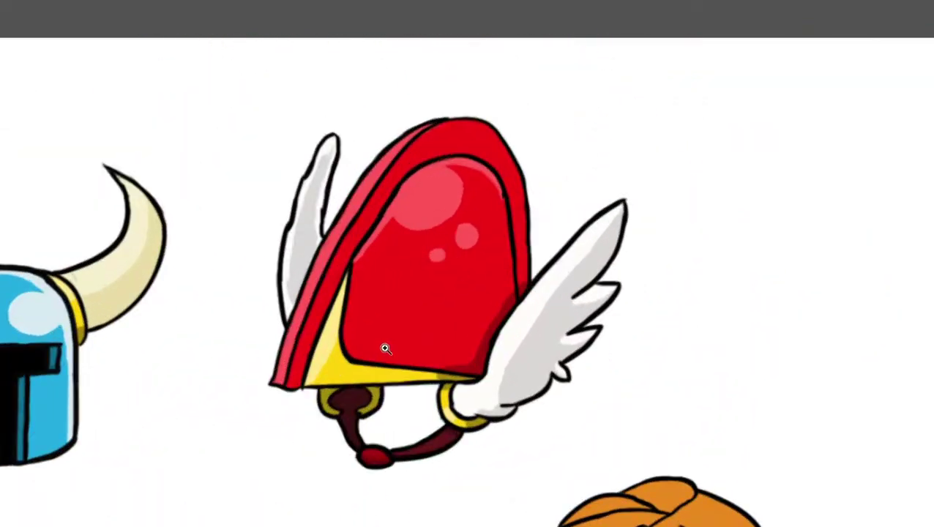
{"action": "scroll", "coordinate": [388, 304], "scroll_direction": "up", "scroll_amount": 3}
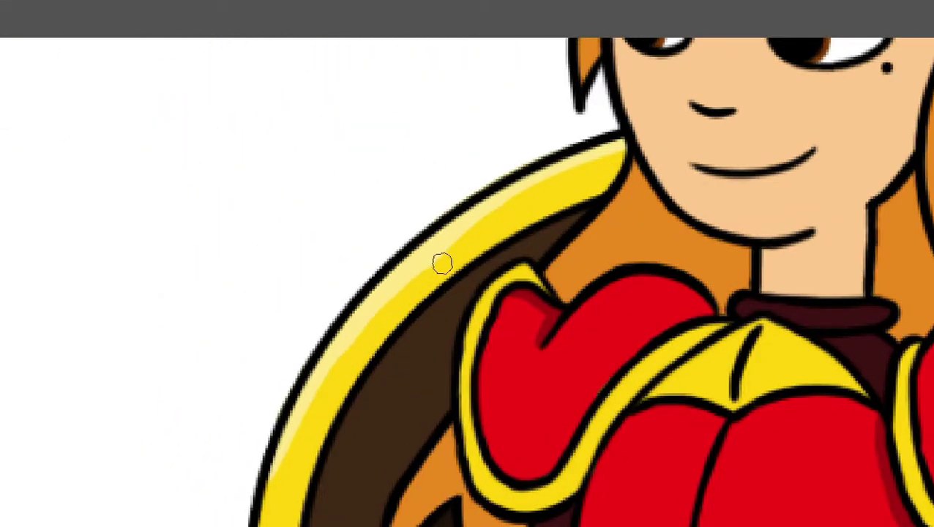
Highlight the yellow upper shield rim and belt, and darken the shield's lower rim.
{"action": "left_click_drag", "start_coordinate": [487, 233], "coordinate": [533, 206]}
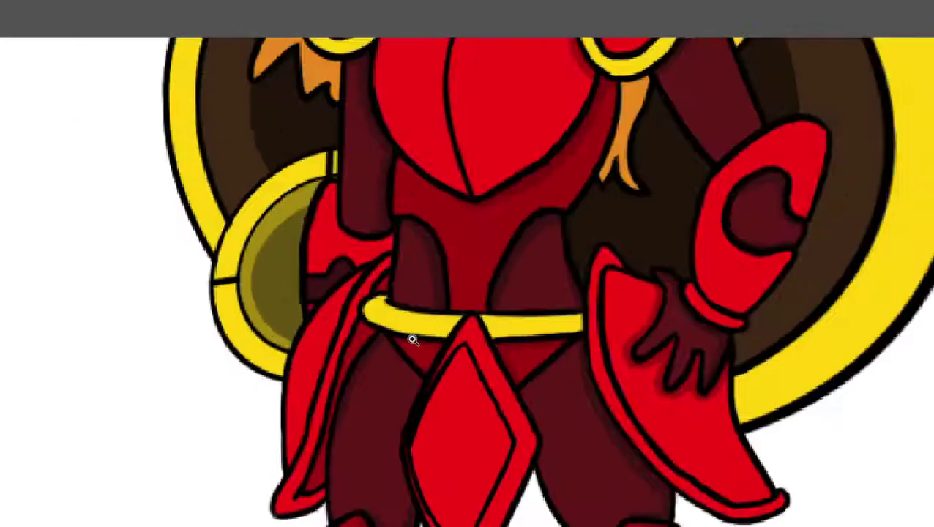
{"action": "left_click_drag", "start_coordinate": [363, 284], "coordinate": [492, 319]}
{"action": "left_click_drag", "start_coordinate": [699, 316], "coordinate": [536, 315]}
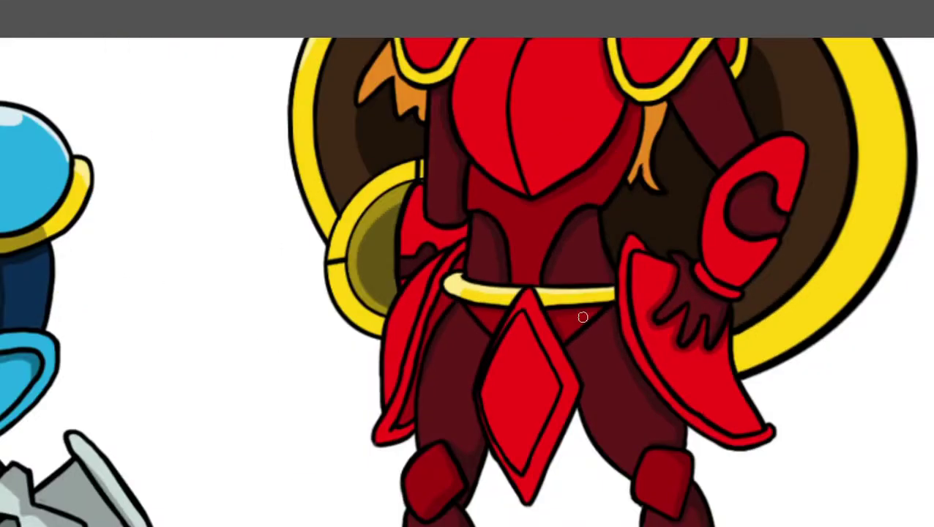
{"action": "scroll", "coordinate": [583, 317], "scroll_direction": "up", "scroll_amount": 3}
{"action": "scroll", "coordinate": [740, 316], "scroll_direction": "down", "scroll_amount": 3}
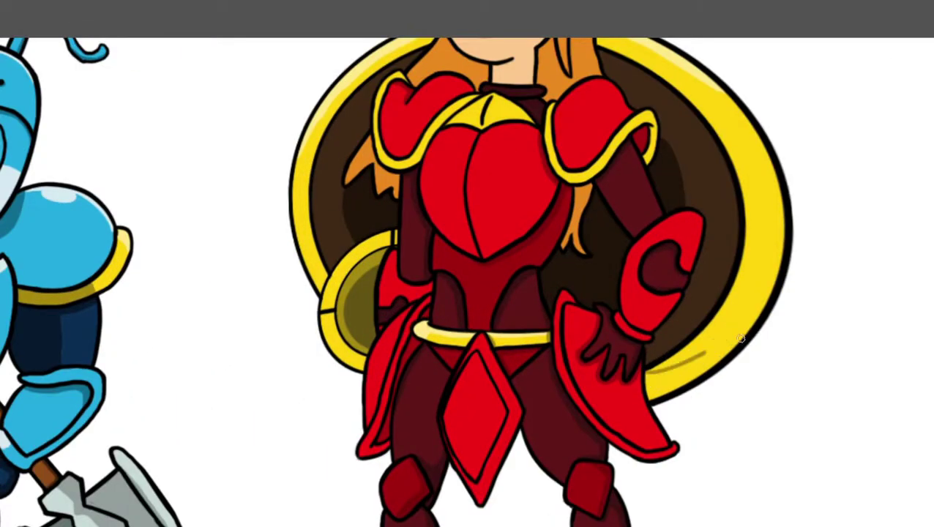
{"action": "scroll", "coordinate": [678, 396], "scroll_direction": "up", "scroll_amount": 3}
{"action": "left_click_drag", "start_coordinate": [630, 382], "coordinate": [730, 393]}
{"action": "scroll", "coordinate": [730, 393], "scroll_direction": "down", "scroll_amount": 1}
{"action": "scroll", "coordinate": [553, 396], "scroll_direction": "down", "scroll_amount": 3}
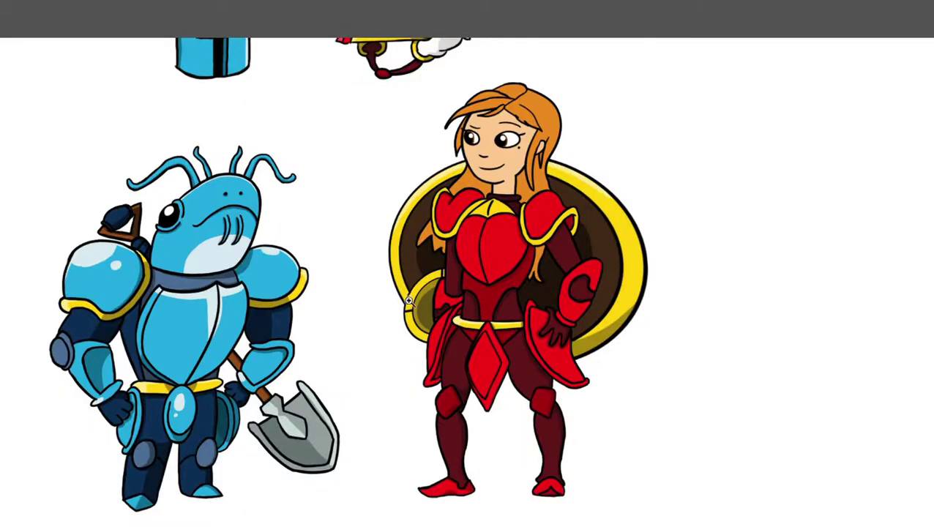
{"action": "scroll", "coordinate": [451, 374], "scroll_direction": "up", "scroll_amount": 3}
Paint pink highlights on the red knight's left and right shoulder pads.
{"action": "scroll", "coordinate": [412, 302], "scroll_direction": "down", "scroll_amount": 3}
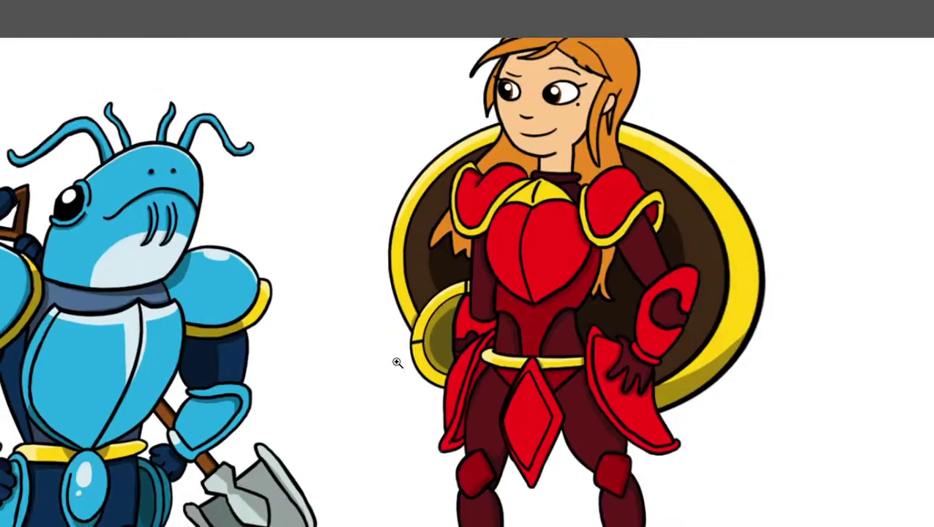
{"action": "scroll", "coordinate": [396, 363], "scroll_direction": "up", "scroll_amount": 1}
{"action": "scroll", "coordinate": [396, 363], "scroll_direction": "up", "scroll_amount": 5}
{"action": "scroll", "coordinate": [532, 287], "scroll_direction": "up", "scroll_amount": 3}
{"action": "left_click_drag", "start_coordinate": [533, 287], "coordinate": [366, 274]}
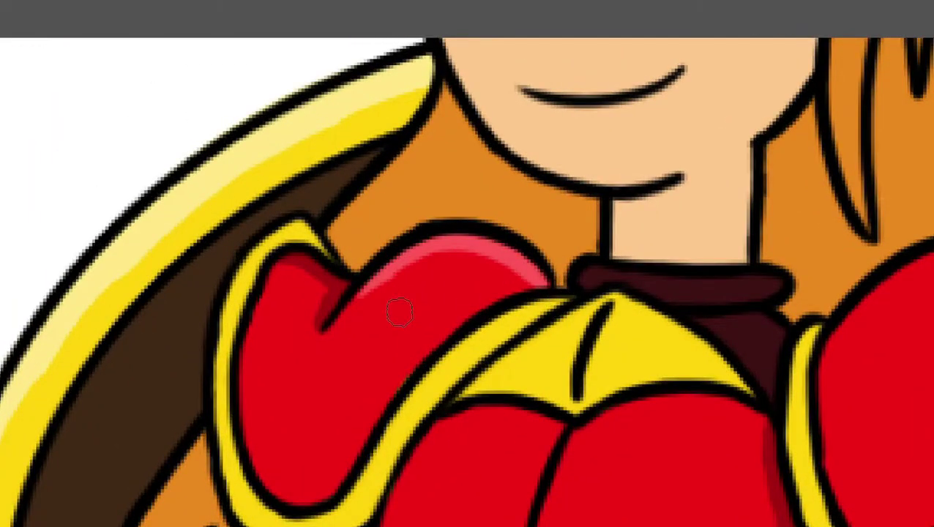
{"action": "scroll", "coordinate": [617, 317], "scroll_direction": "down", "scroll_amount": 3}
{"action": "scroll", "coordinate": [617, 317], "scroll_direction": "up", "scroll_amount": 3}
{"action": "left_click_drag", "start_coordinate": [637, 329], "coordinate": [557, 282]}
{"action": "mouse_move", "coordinate": [513, 337]}
{"action": "left_mouse_down"}
{"action": "mouse_move", "coordinate": [597, 303]}
{"action": "mouse_move", "coordinate": [619, 326]}
{"action": "mouse_move", "coordinate": [411, 437]}
{"action": "left_mouse_up"}
{"action": "scroll", "coordinate": [618, 326], "scroll_direction": "down", "scroll_amount": 1}
{"action": "scroll", "coordinate": [622, 330], "scroll_direction": "down", "scroll_amount": 3}
{"action": "scroll", "coordinate": [584, 327], "scroll_direction": "up", "scroll_amount": 3}
Add pink highlights to the left chest lobe's top edge and the left shoe.
{"action": "left_click_drag", "start_coordinate": [375, 313], "coordinate": [423, 330]}
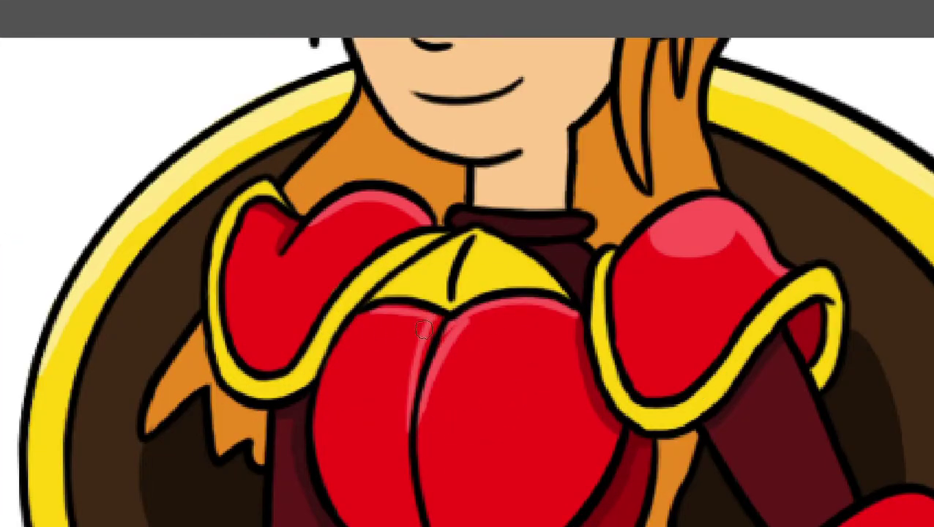
{"action": "scroll", "coordinate": [466, 352], "scroll_direction": "down", "scroll_amount": 2}
{"action": "scroll", "coordinate": [438, 396], "scroll_direction": "down", "scroll_amount": 2}
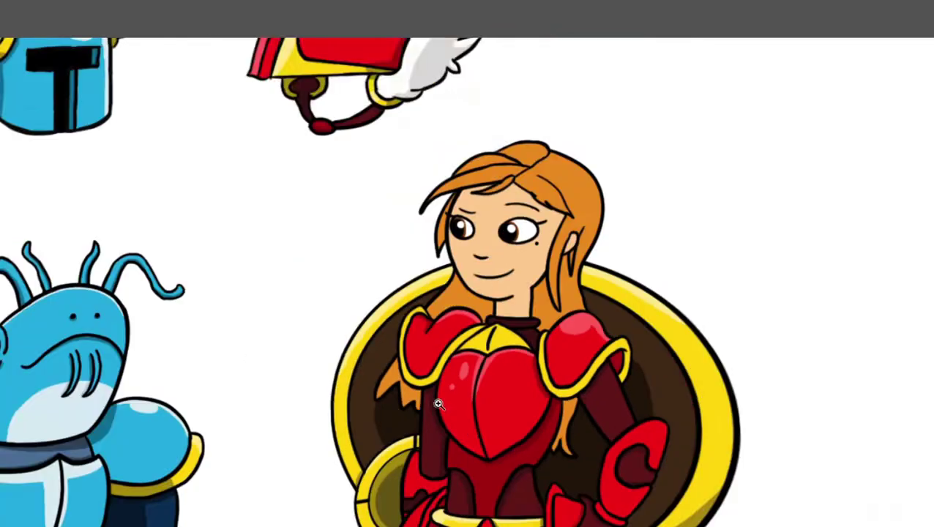
{"action": "scroll", "coordinate": [333, 265], "scroll_direction": "up", "scroll_amount": 3}
{"action": "scroll", "coordinate": [308, 447], "scroll_direction": "up", "scroll_amount": 2}
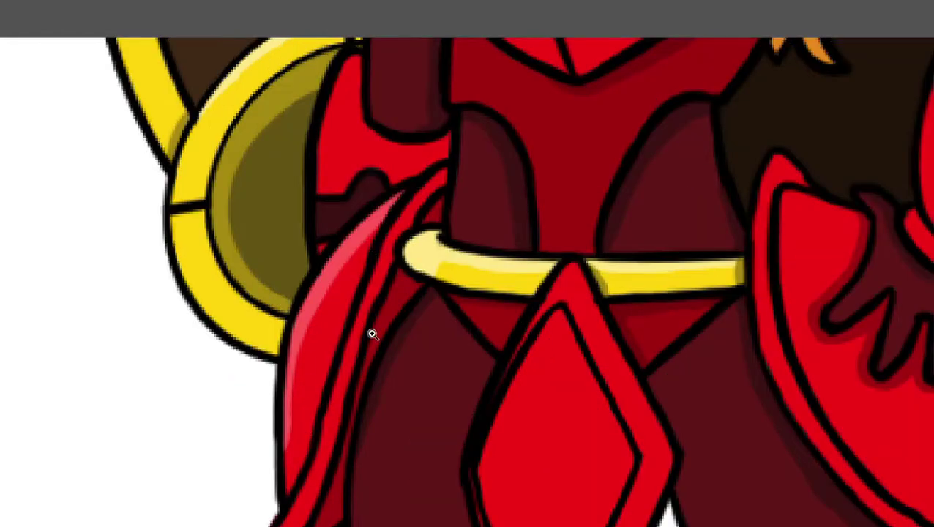
{"action": "scroll", "coordinate": [371, 334], "scroll_direction": "down", "scroll_amount": 5}
{"action": "left_click_drag", "start_coordinate": [349, 395], "coordinate": [234, 381]}
{"action": "scroll", "coordinate": [475, 415], "scroll_direction": "right", "scroll_amount": 3}
{"action": "scroll", "coordinate": [476, 415], "scroll_direction": "down", "scroll_amount": 4}
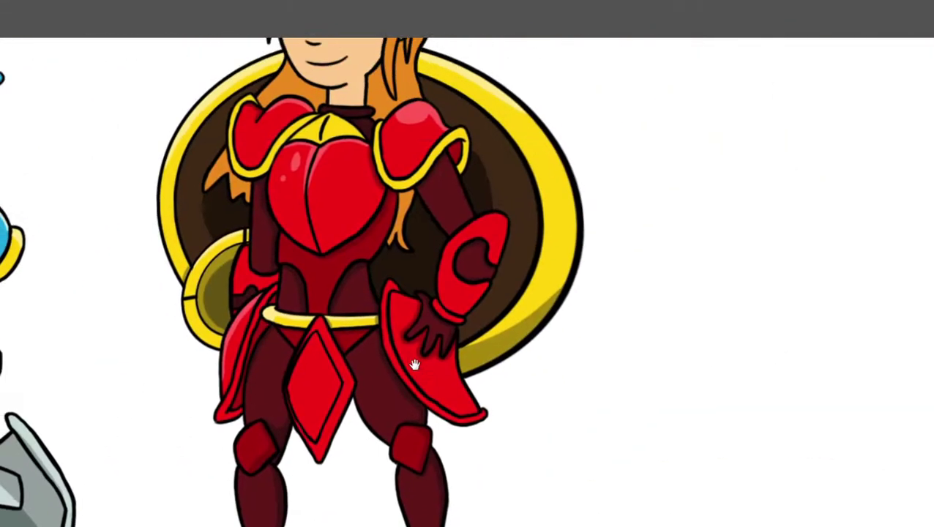
{"action": "scroll", "coordinate": [573, 205], "scroll_direction": "up", "scroll_amount": 2}
{"action": "scroll", "coordinate": [573, 204], "scroll_direction": "up", "scroll_amount": 2}
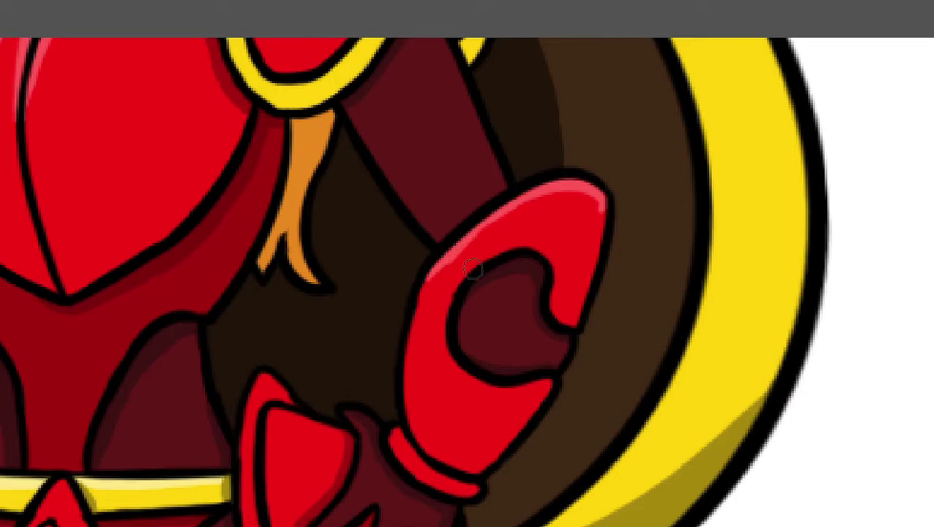
{"action": "scroll", "coordinate": [473, 270], "scroll_direction": "down", "scroll_amount": 2}
{"action": "scroll", "coordinate": [381, 406], "scroll_direction": "up", "scroll_amount": 1}
Highlight the hip diamond in pink, redoing its upper-left stroke after undoing.
{"action": "left_click_drag", "start_coordinate": [344, 414], "coordinate": [366, 299]}
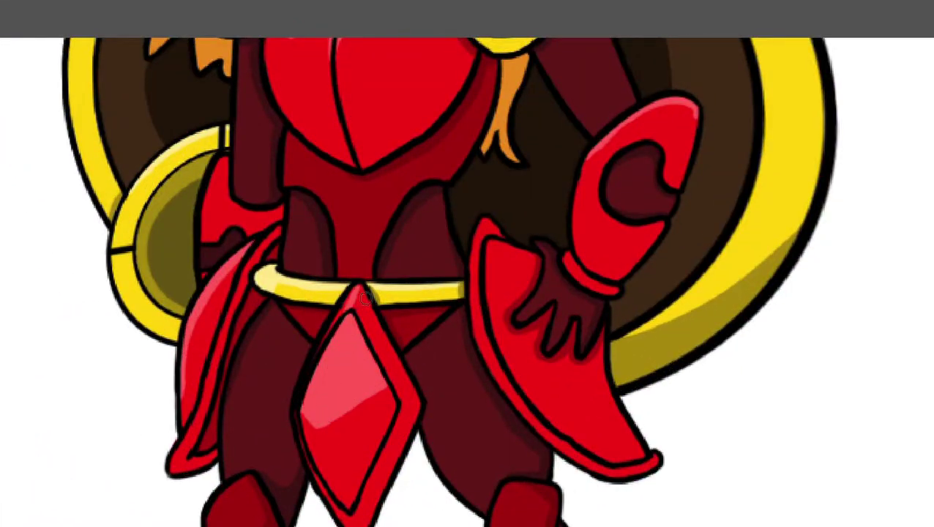
{"action": "scroll", "coordinate": [345, 421], "scroll_direction": "down", "scroll_amount": 1}
{"action": "scroll", "coordinate": [347, 386], "scroll_direction": "down", "scroll_amount": 2}
{"action": "scroll", "coordinate": [471, 307], "scroll_direction": "up", "scroll_amount": 3}
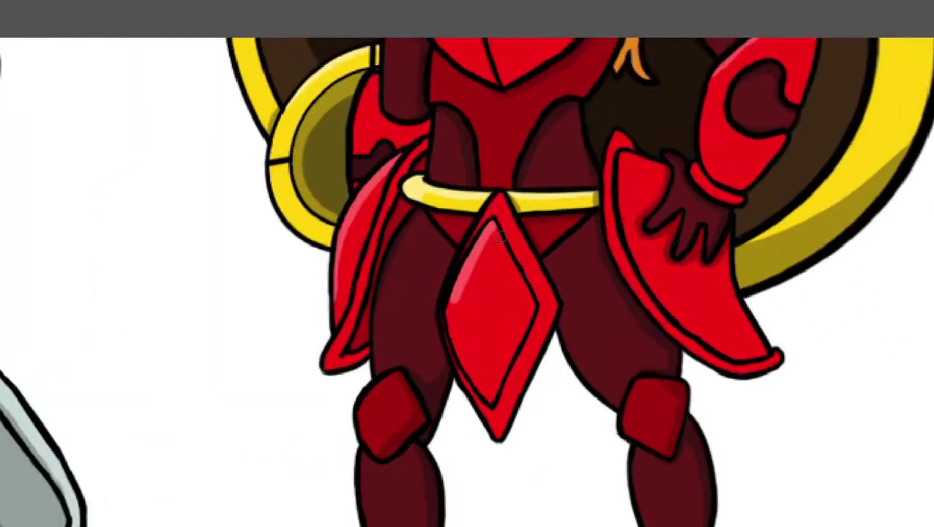
{"action": "mouse_move", "coordinate": [509, 232]}
{"action": "left_mouse_down"}
{"action": "mouse_move", "coordinate": [471, 307]}
{"action": "mouse_move", "coordinate": [483, 264]}
{"action": "left_mouse_up"}
{"action": "key", "text": "ctrl+z"}
{"action": "key", "text": "ctrl+z"}
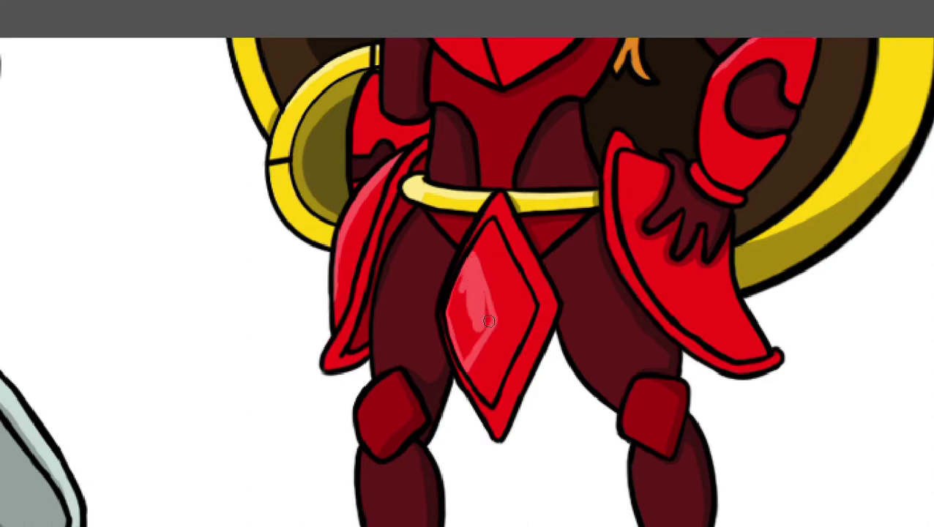
{"action": "key", "text": "ctrl+z"}
{"action": "key", "text": "ctrl+z"}
{"action": "left_click_drag", "start_coordinate": [504, 233], "coordinate": [463, 323]}
{"action": "scroll", "coordinate": [497, 349], "scroll_direction": "down", "scroll_amount": 3}
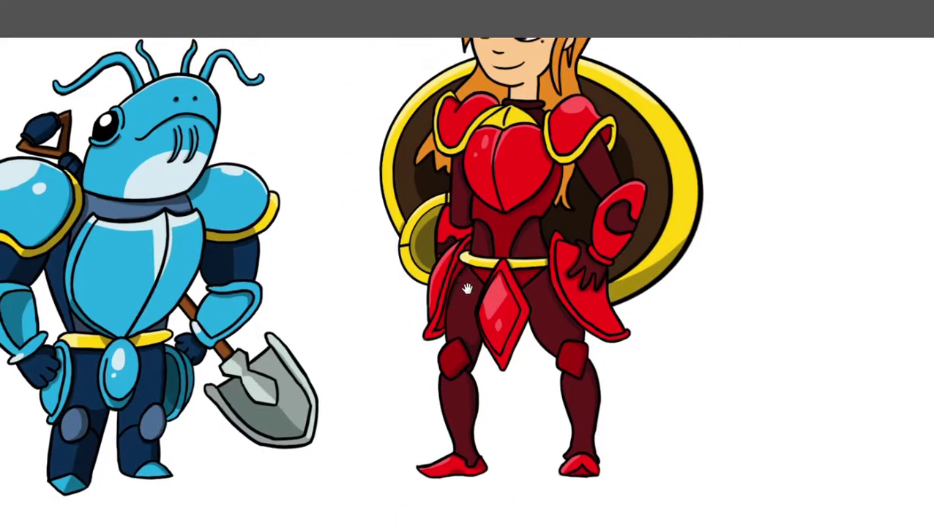
{"action": "scroll", "coordinate": [563, 456], "scroll_direction": "up", "scroll_amount": 3}
{"action": "scroll", "coordinate": [447, 254], "scroll_direction": "down", "scroll_amount": 3}
{"action": "scroll", "coordinate": [461, 276], "scroll_direction": "up", "scroll_amount": 3}
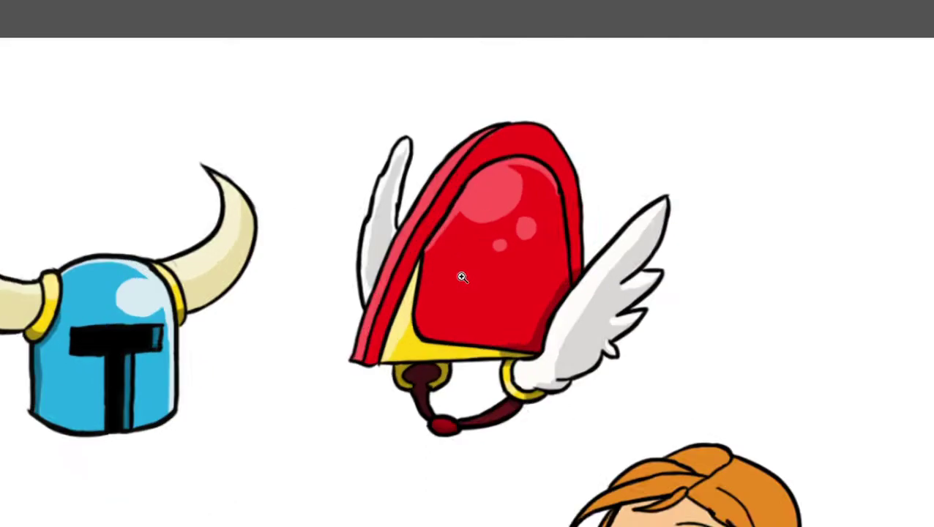
{"action": "scroll", "coordinate": [248, 422], "scroll_direction": "down", "scroll_amount": 3}
{"action": "scroll", "coordinate": [476, 264], "scroll_direction": "up", "scroll_amount": 3}
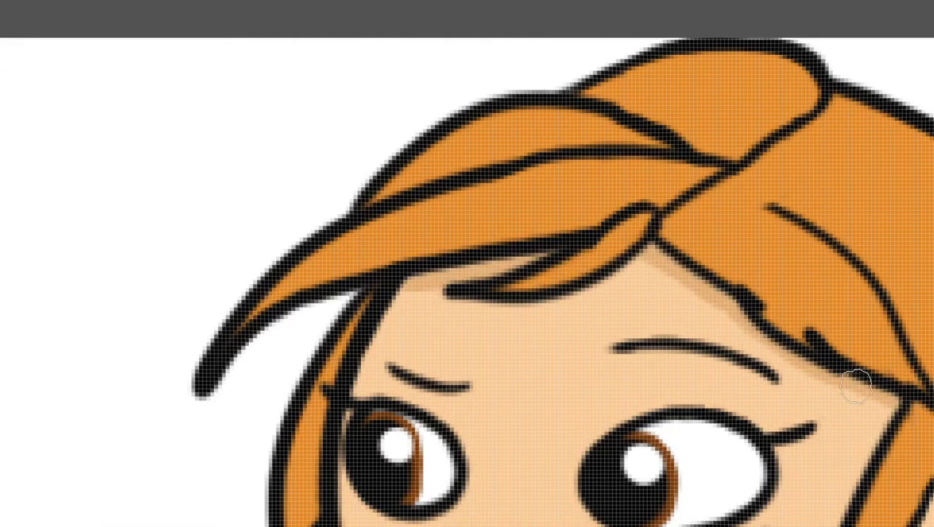
{"action": "scroll", "coordinate": [855, 381], "scroll_direction": "down", "scroll_amount": 3}
{"action": "scroll", "coordinate": [630, 329], "scroll_direction": "up", "scroll_amount": 3}
{"action": "scroll", "coordinate": [529, 339], "scroll_direction": "down", "scroll_amount": 3}
{"action": "scroll", "coordinate": [438, 319], "scroll_direction": "up", "scroll_amount": 2}
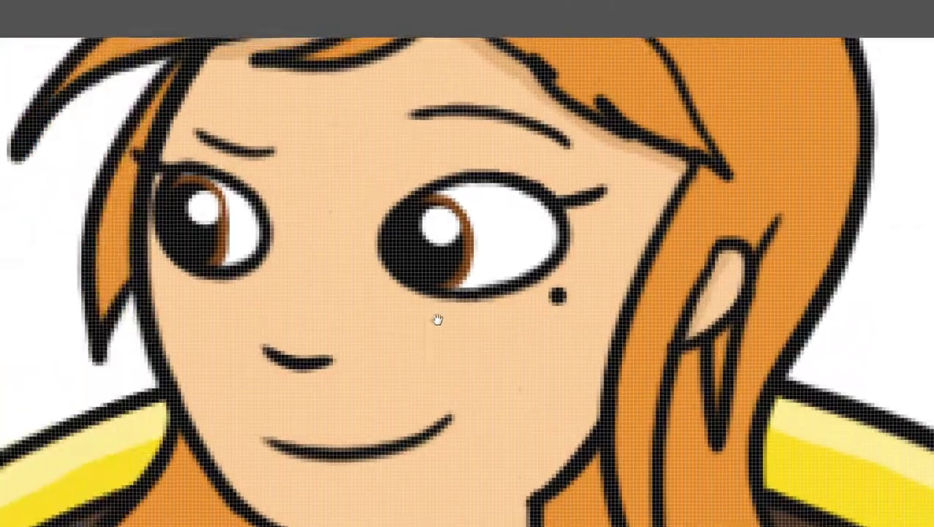
{"action": "scroll", "coordinate": [438, 318], "scroll_direction": "down", "scroll_amount": 2}
{"action": "mouse_move", "coordinate": [354, 366]}
{"action": "left_mouse_down"}
{"action": "mouse_move", "coordinate": [414, 375]}
{"action": "mouse_move", "coordinate": [615, 236]}
{"action": "left_mouse_up"}
{"action": "scroll", "coordinate": [414, 375], "scroll_direction": "up", "scroll_amount": 1}
{"action": "scroll", "coordinate": [390, 401], "scroll_direction": "down", "scroll_amount": 3}
{"action": "scroll", "coordinate": [540, 312], "scroll_direction": "up", "scroll_amount": 3}
{"action": "scroll", "coordinate": [539, 311], "scroll_direction": "down", "scroll_amount": 2}
{"action": "scroll", "coordinate": [412, 302], "scroll_direction": "down", "scroll_amount": 2}
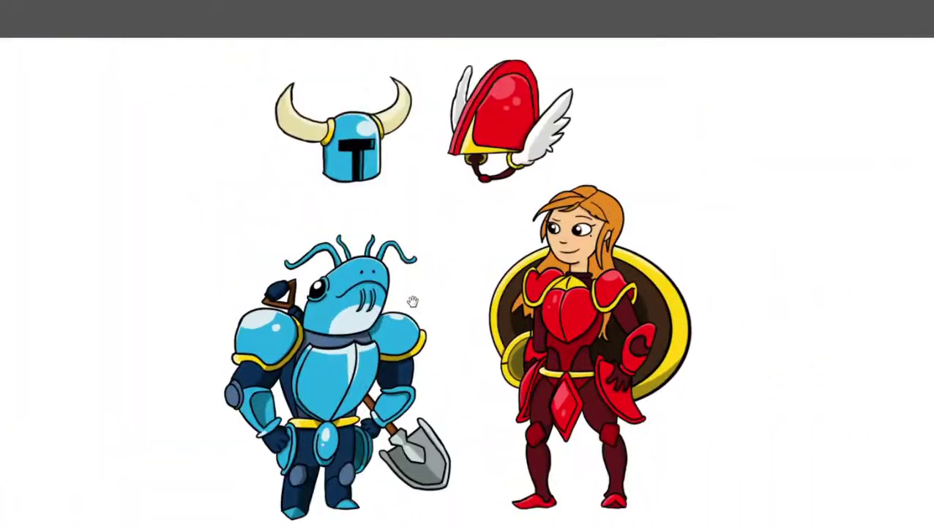
{"action": "scroll", "coordinate": [539, 229], "scroll_direction": "up", "scroll_amount": 2}
{"action": "scroll", "coordinate": [509, 187], "scroll_direction": "up", "scroll_amount": 1}
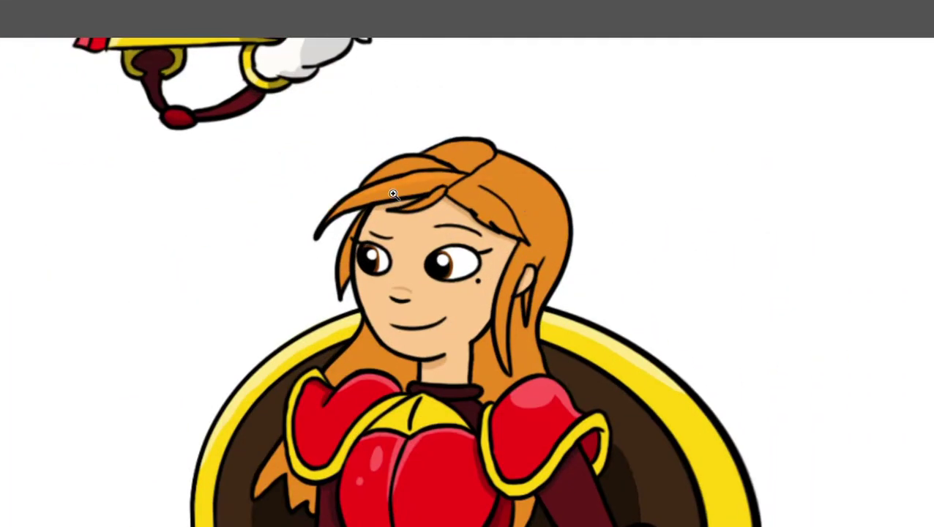
{"action": "scroll", "coordinate": [393, 194], "scroll_direction": "up", "scroll_amount": 2}
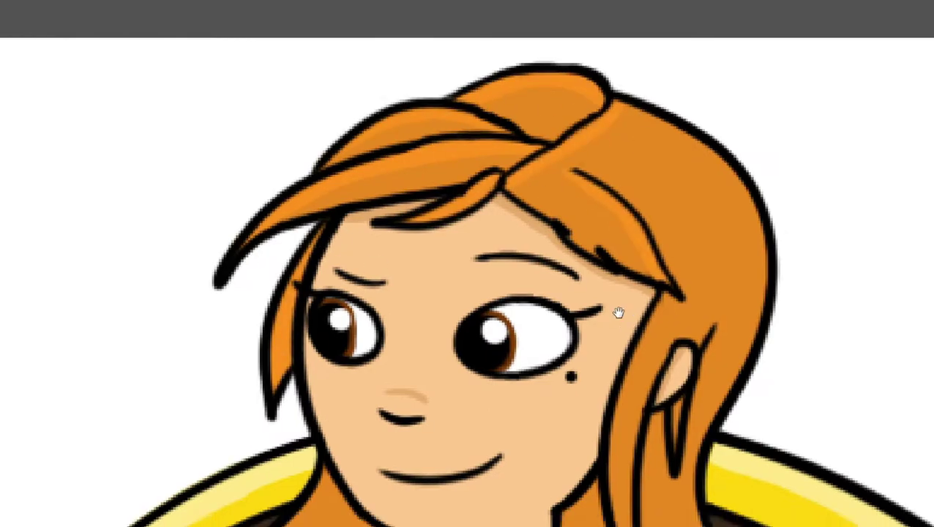
{"action": "scroll", "coordinate": [619, 312], "scroll_direction": "down", "scroll_amount": 3}
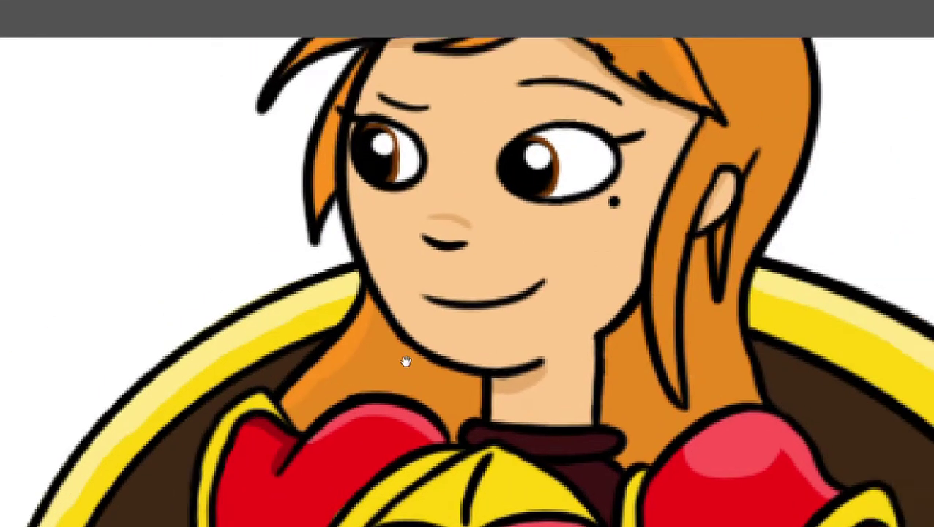
{"action": "left_click_drag", "start_coordinate": [404, 360], "coordinate": [148, 442]}
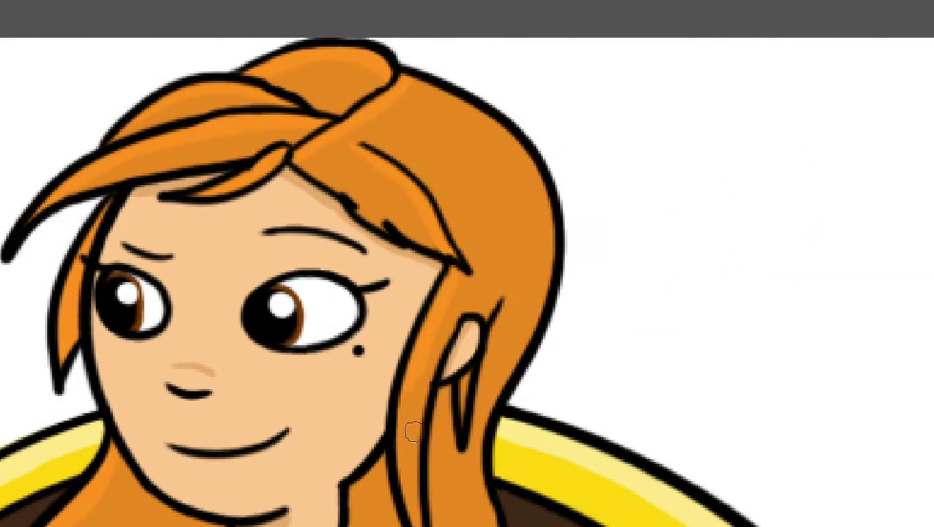
{"action": "scroll", "coordinate": [149, 442], "scroll_direction": "down", "scroll_amount": 3}
Paint a lighter highlight along the red knight's hair strand.
{"action": "scroll", "coordinate": [435, 258], "scroll_direction": "up", "scroll_amount": 1}
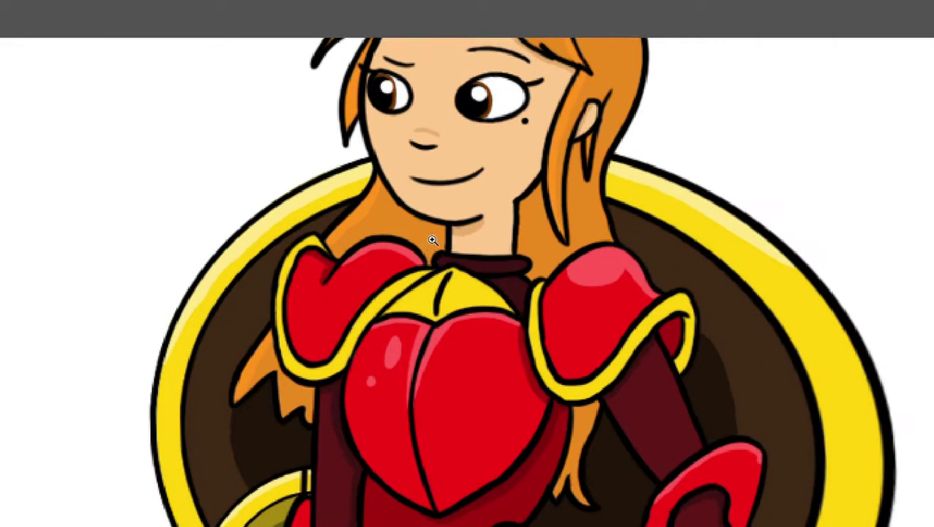
{"action": "scroll", "coordinate": [363, 394], "scroll_direction": "up", "scroll_amount": 3}
{"action": "scroll", "coordinate": [363, 394], "scroll_direction": "up", "scroll_amount": 2}
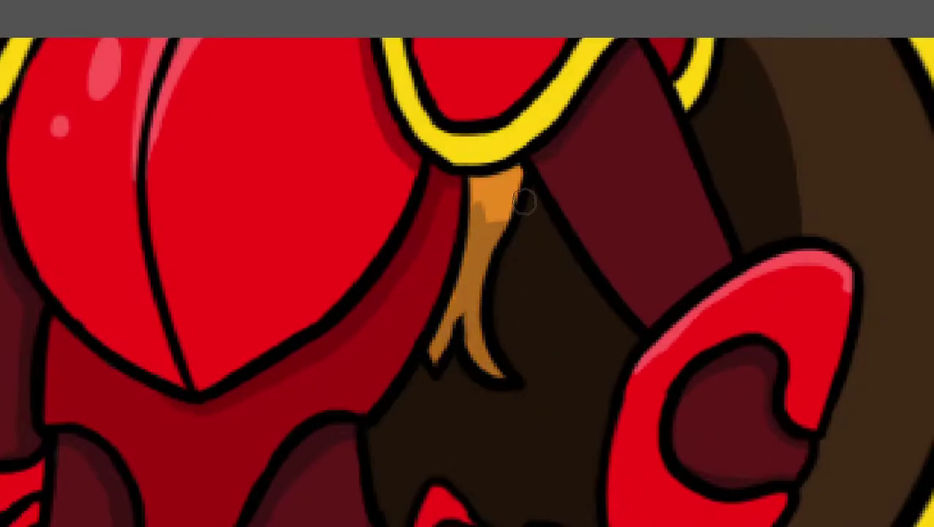
{"action": "scroll", "coordinate": [523, 208], "scroll_direction": "down", "scroll_amount": 3}
{"action": "scroll", "coordinate": [533, 225], "scroll_direction": "up", "scroll_amount": 2}
{"action": "scroll", "coordinate": [511, 265], "scroll_direction": "down", "scroll_amount": 1}
{"action": "scroll", "coordinate": [477, 264], "scroll_direction": "up", "scroll_amount": 2}
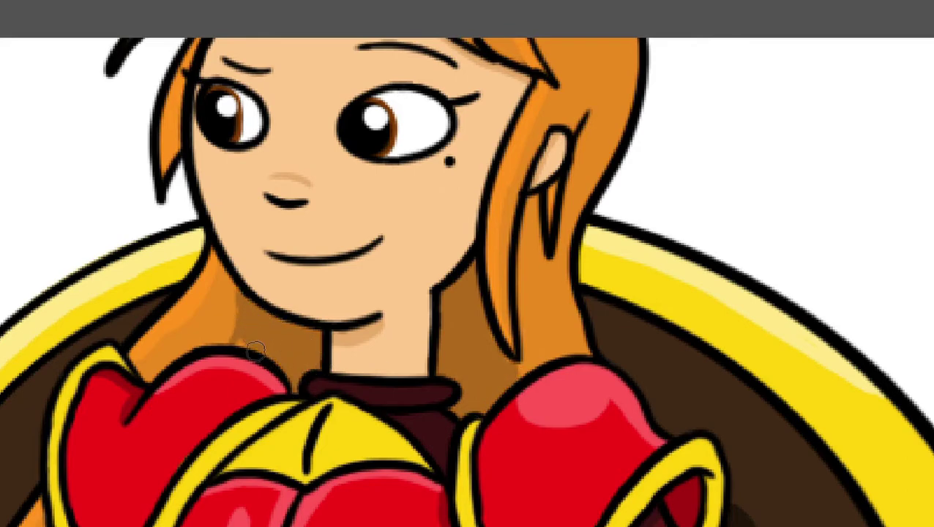
{"action": "scroll", "coordinate": [255, 351], "scroll_direction": "down", "scroll_amount": 2}
{"action": "scroll", "coordinate": [381, 319], "scroll_direction": "up", "scroll_amount": 2}
{"action": "scroll", "coordinate": [346, 286], "scroll_direction": "down", "scroll_amount": 3}
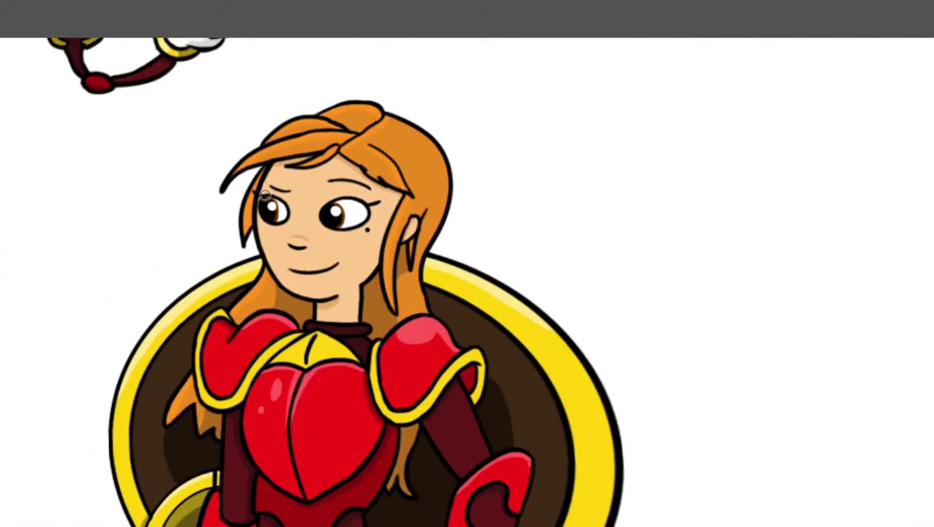
{"action": "scroll", "coordinate": [436, 168], "scroll_direction": "up", "scroll_amount": 2}
{"action": "left_click_drag", "start_coordinate": [410, 103], "coordinate": [288, 135]}
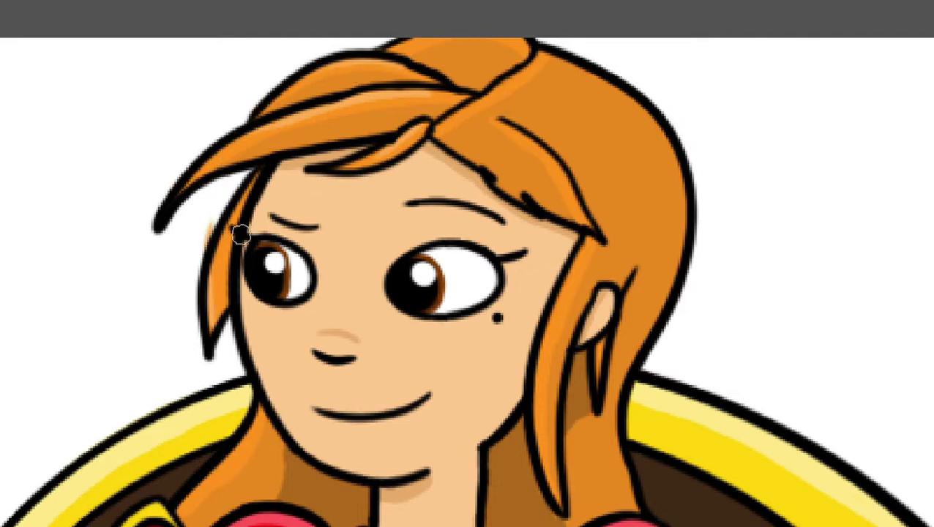
{"action": "scroll", "coordinate": [240, 234], "scroll_direction": "up", "scroll_amount": 3}
{"action": "scroll", "coordinate": [451, 405], "scroll_direction": "down", "scroll_amount": 3}
{"action": "scroll", "coordinate": [350, 313], "scroll_direction": "down", "scroll_amount": 2}
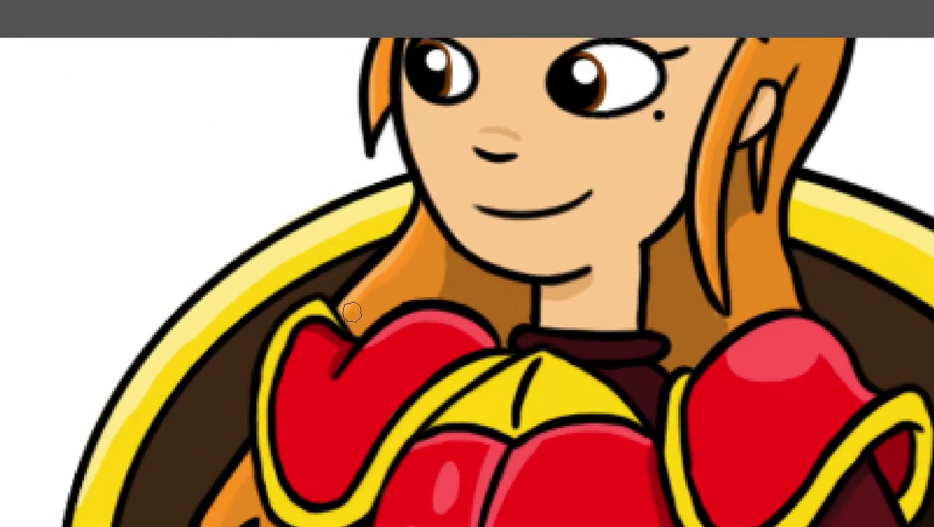
{"action": "scroll", "coordinate": [350, 313], "scroll_direction": "down", "scroll_amount": 3}
{"action": "scroll", "coordinate": [475, 249], "scroll_direction": "down", "scroll_amount": 3}
Shade the red knight's yellow collar trim with darker olive.
{"action": "left_click_drag", "start_coordinate": [60, 435], "coordinate": [146, 436]}
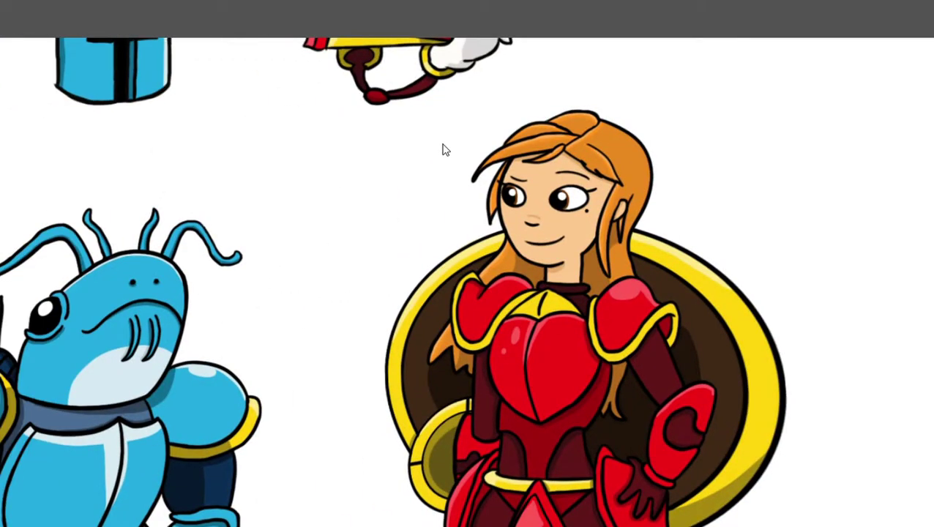
{"action": "scroll", "coordinate": [601, 112], "scroll_direction": "up", "scroll_amount": 2}
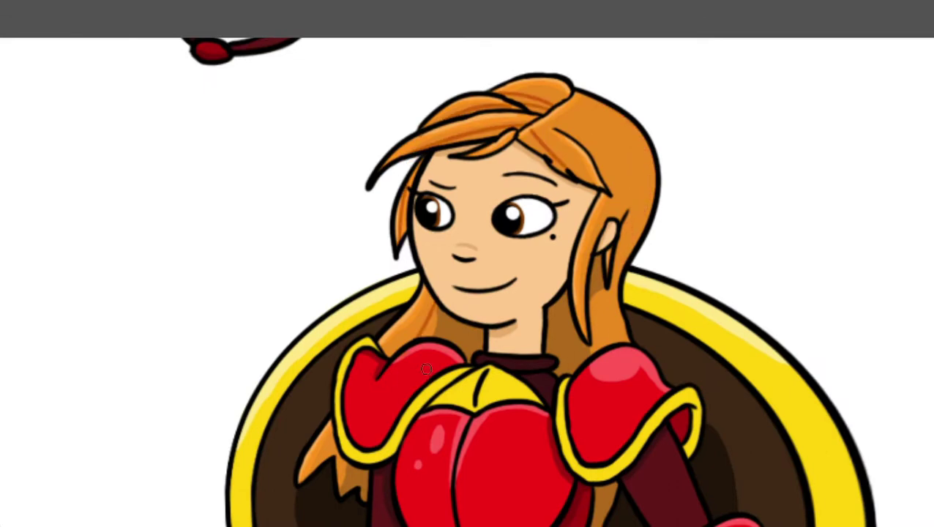
{"action": "scroll", "coordinate": [642, 227], "scroll_direction": "up", "scroll_amount": 2}
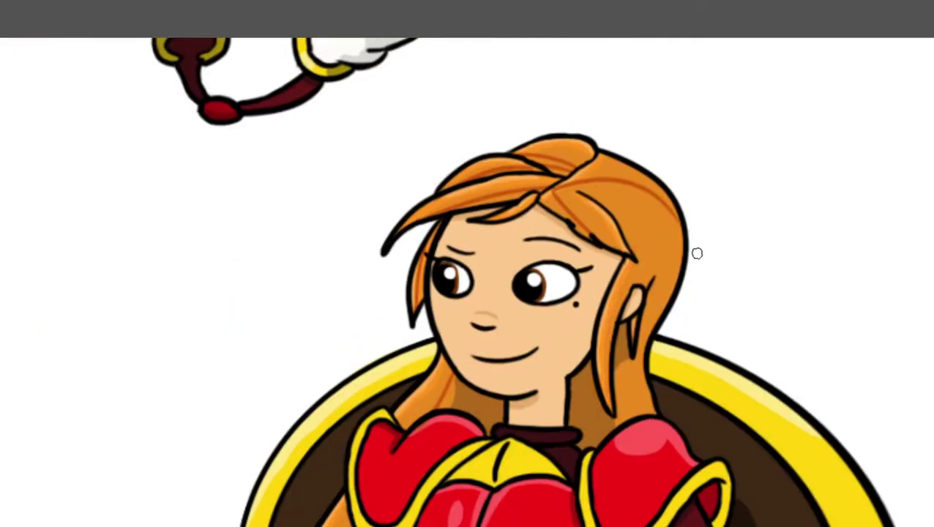
{"action": "scroll", "coordinate": [607, 265], "scroll_direction": "up", "scroll_amount": 2}
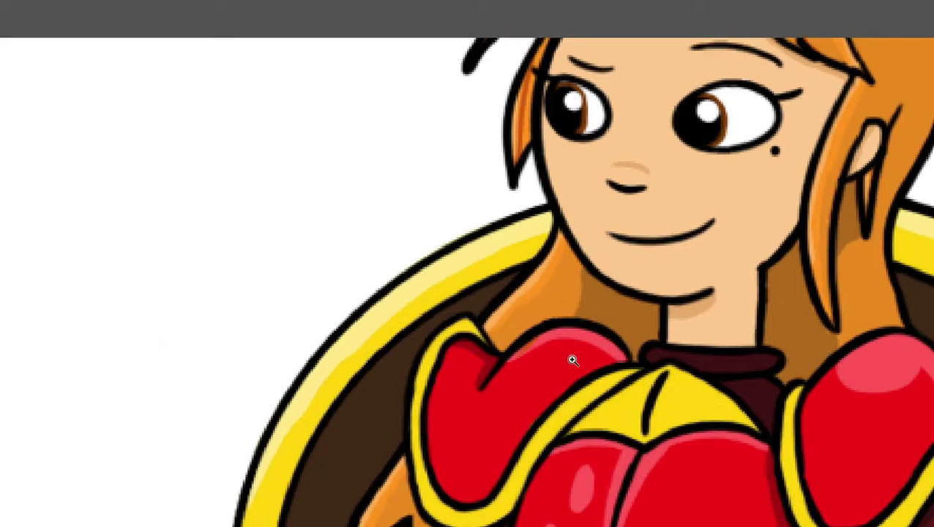
{"action": "scroll", "coordinate": [606, 264], "scroll_direction": "up", "scroll_amount": 2}
{"action": "scroll", "coordinate": [471, 161], "scroll_direction": "down", "scroll_amount": 6}
{"action": "scroll", "coordinate": [534, 259], "scroll_direction": "up", "scroll_amount": 3}
{"action": "scroll", "coordinate": [590, 305], "scroll_direction": "up", "scroll_amount": 2}
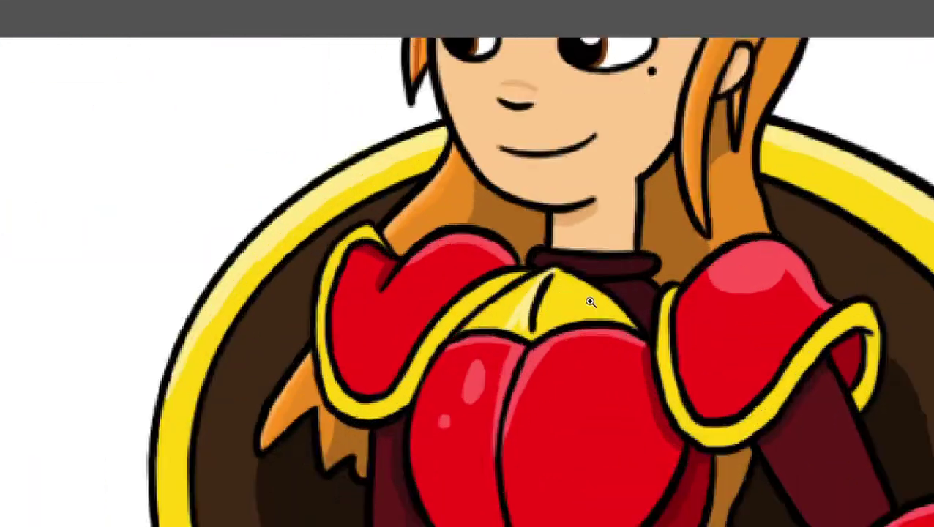
{"action": "scroll", "coordinate": [564, 342], "scroll_direction": "up", "scroll_amount": 2}
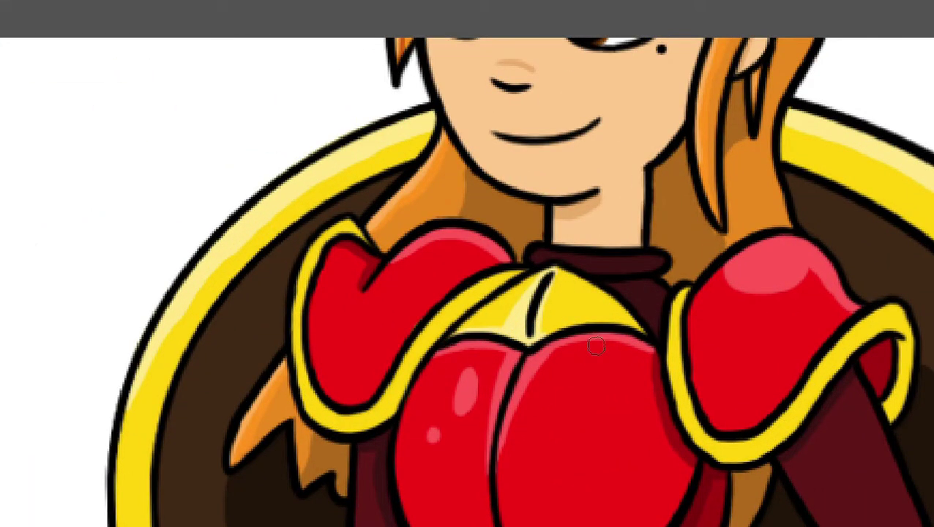
{"action": "scroll", "coordinate": [596, 347], "scroll_direction": "up", "scroll_amount": 2}
{"action": "scroll", "coordinate": [381, 353], "scroll_direction": "left", "scroll_amount": 3}
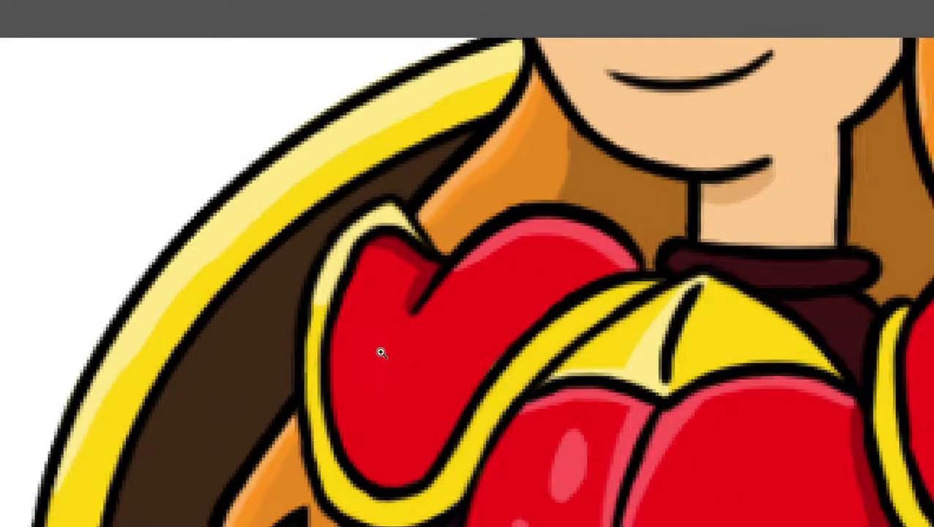
{"action": "scroll", "coordinate": [381, 353], "scroll_direction": "down", "scroll_amount": 3}
{"action": "scroll", "coordinate": [475, 266], "scroll_direction": "down", "scroll_amount": 2}
{"action": "scroll", "coordinate": [323, 317], "scroll_direction": "left", "scroll_amount": 3}
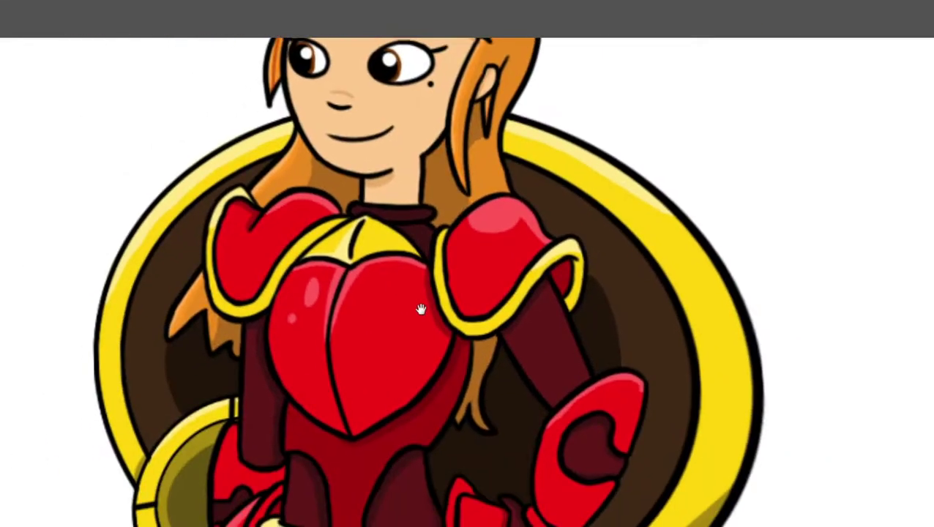
{"action": "scroll", "coordinate": [421, 309], "scroll_direction": "up", "scroll_amount": 5}
{"action": "scroll", "coordinate": [377, 279], "scroll_direction": "up", "scroll_amount": 3}
{"action": "scroll", "coordinate": [663, 286], "scroll_direction": "up", "scroll_amount": 1}
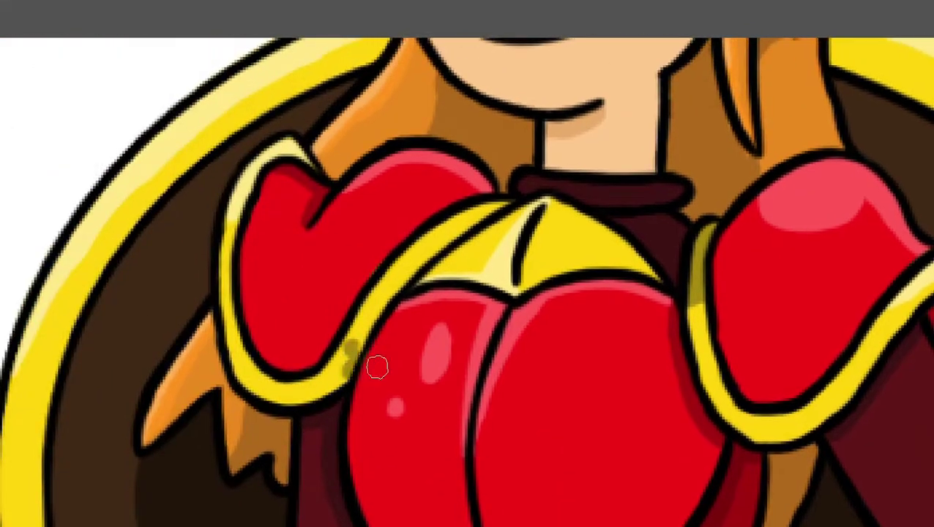
{"action": "left_click_drag", "start_coordinate": [505, 208], "coordinate": [439, 241]}
{"action": "scroll", "coordinate": [377, 291], "scroll_direction": "up", "scroll_amount": 1}
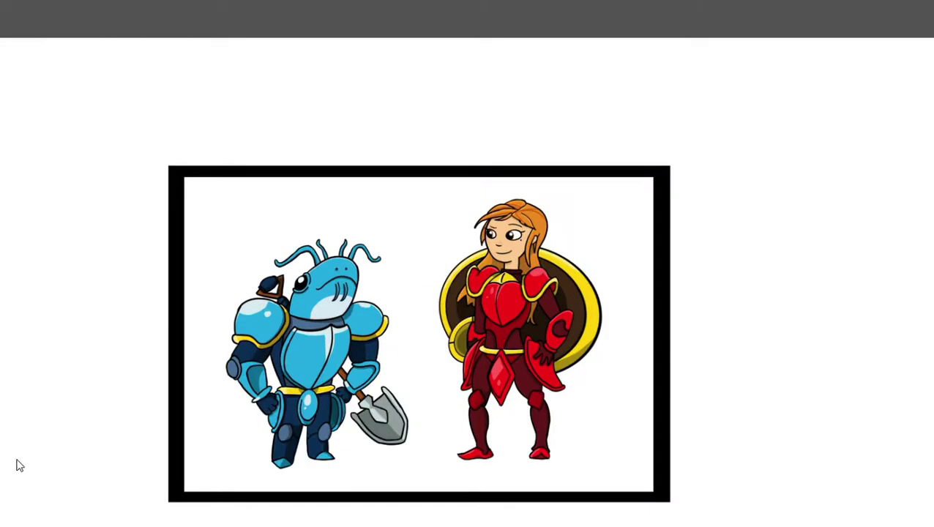
Fill the frame around both knights with yellow using the Paint Bucket.
{"action": "left_click", "coordinate": [178, 184]}
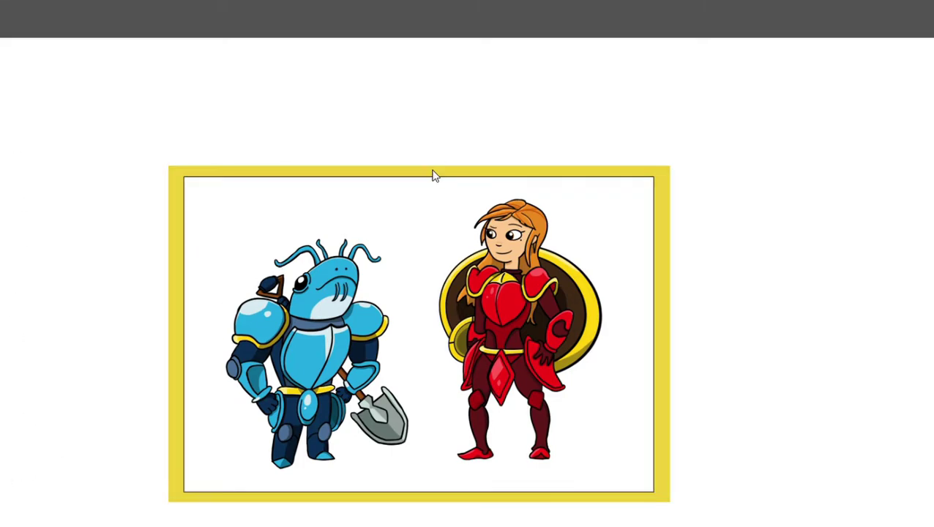